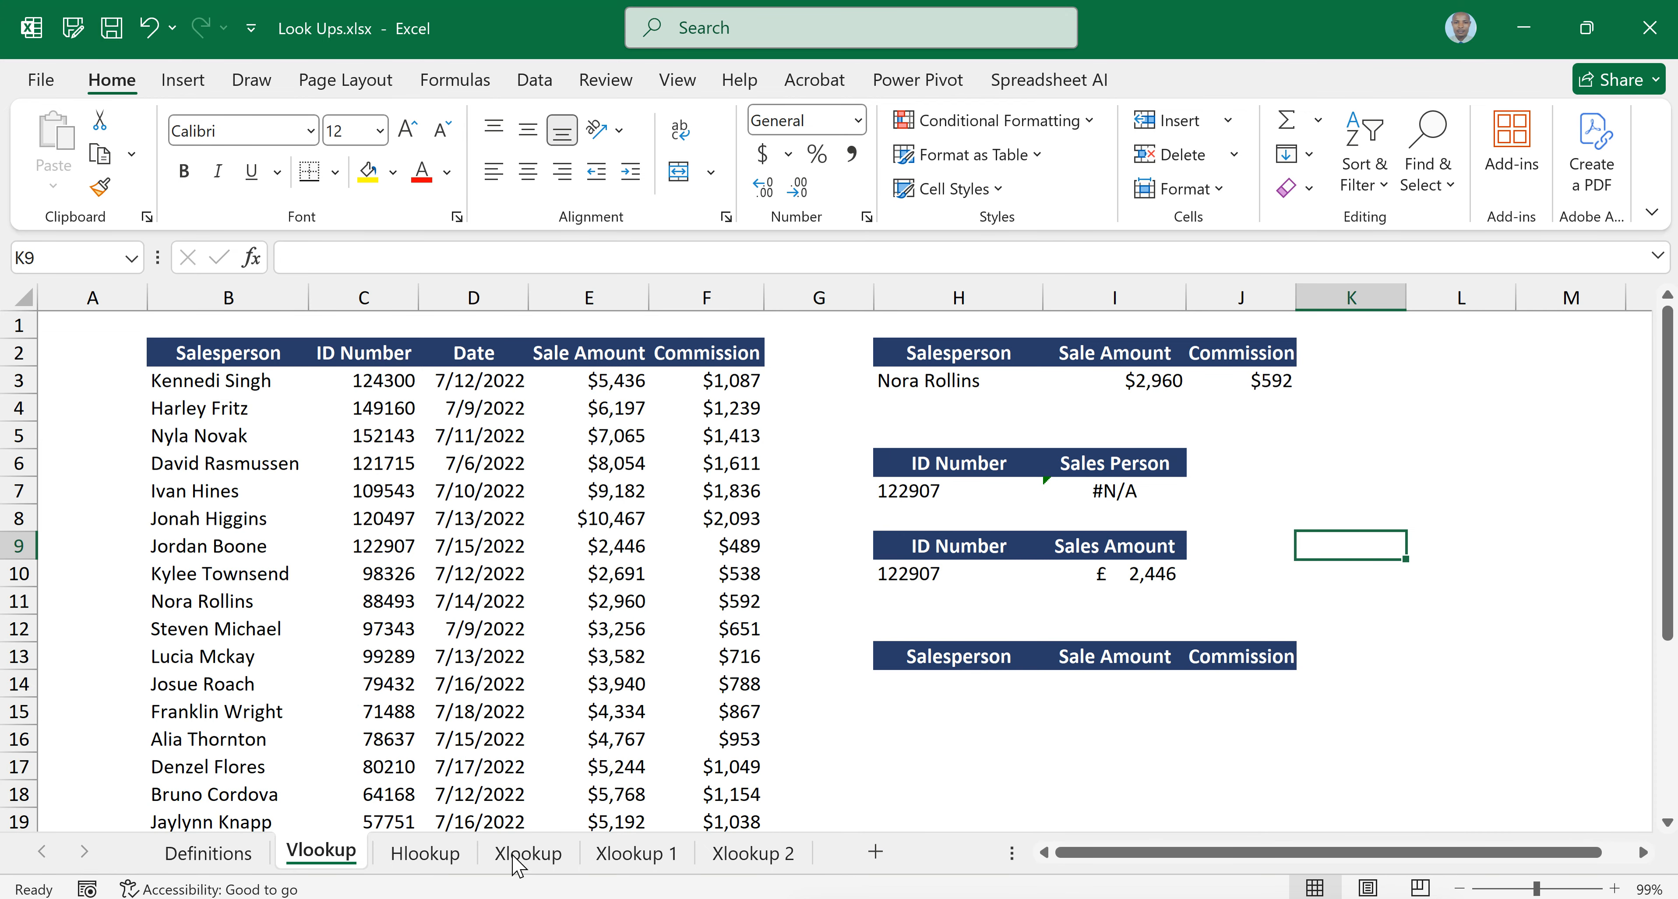
# On the Hlookup sheet, start an HLOOKUP formula in C9 with B9 as the lookup value
pyautogui.click(422, 863)
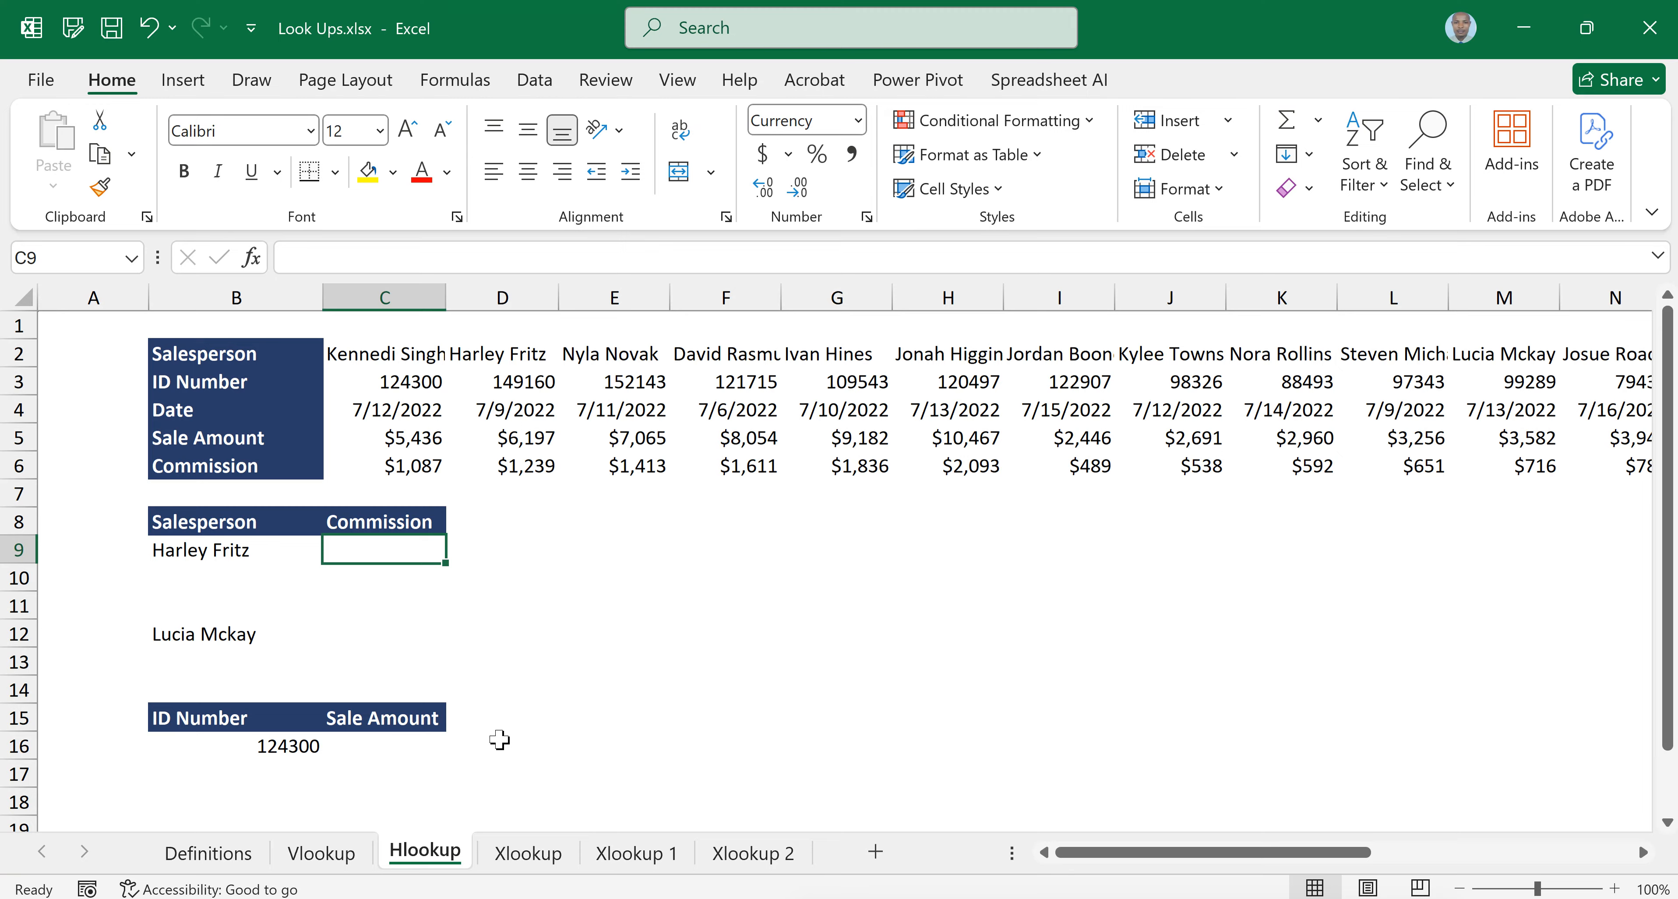
pyautogui.write('=')
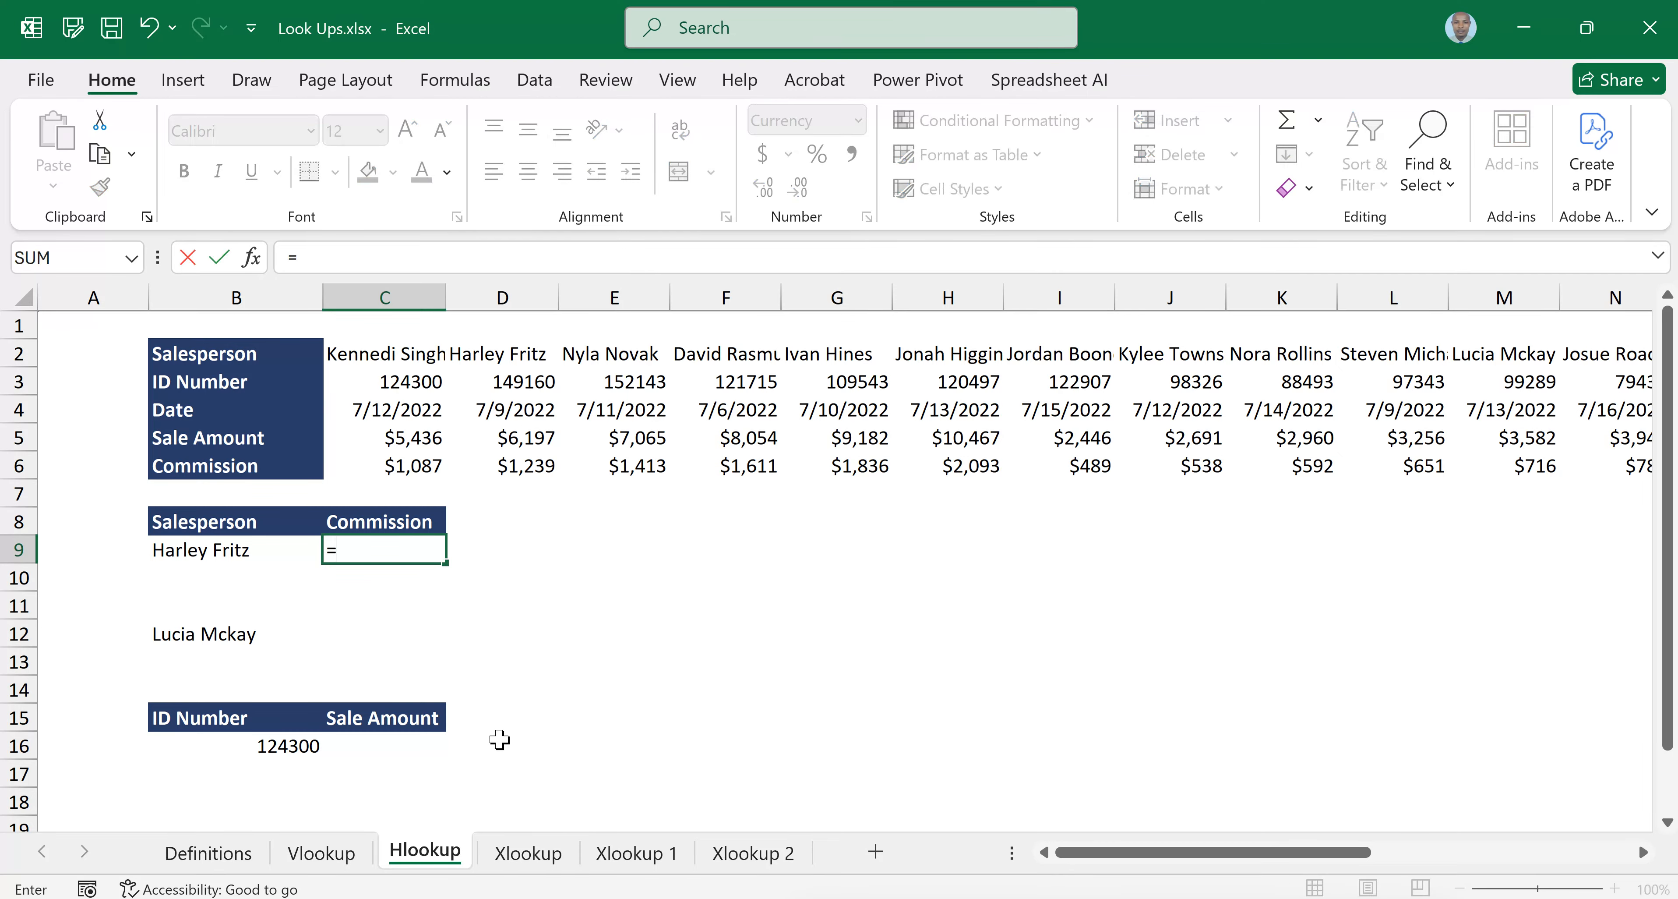
pyautogui.write('h')
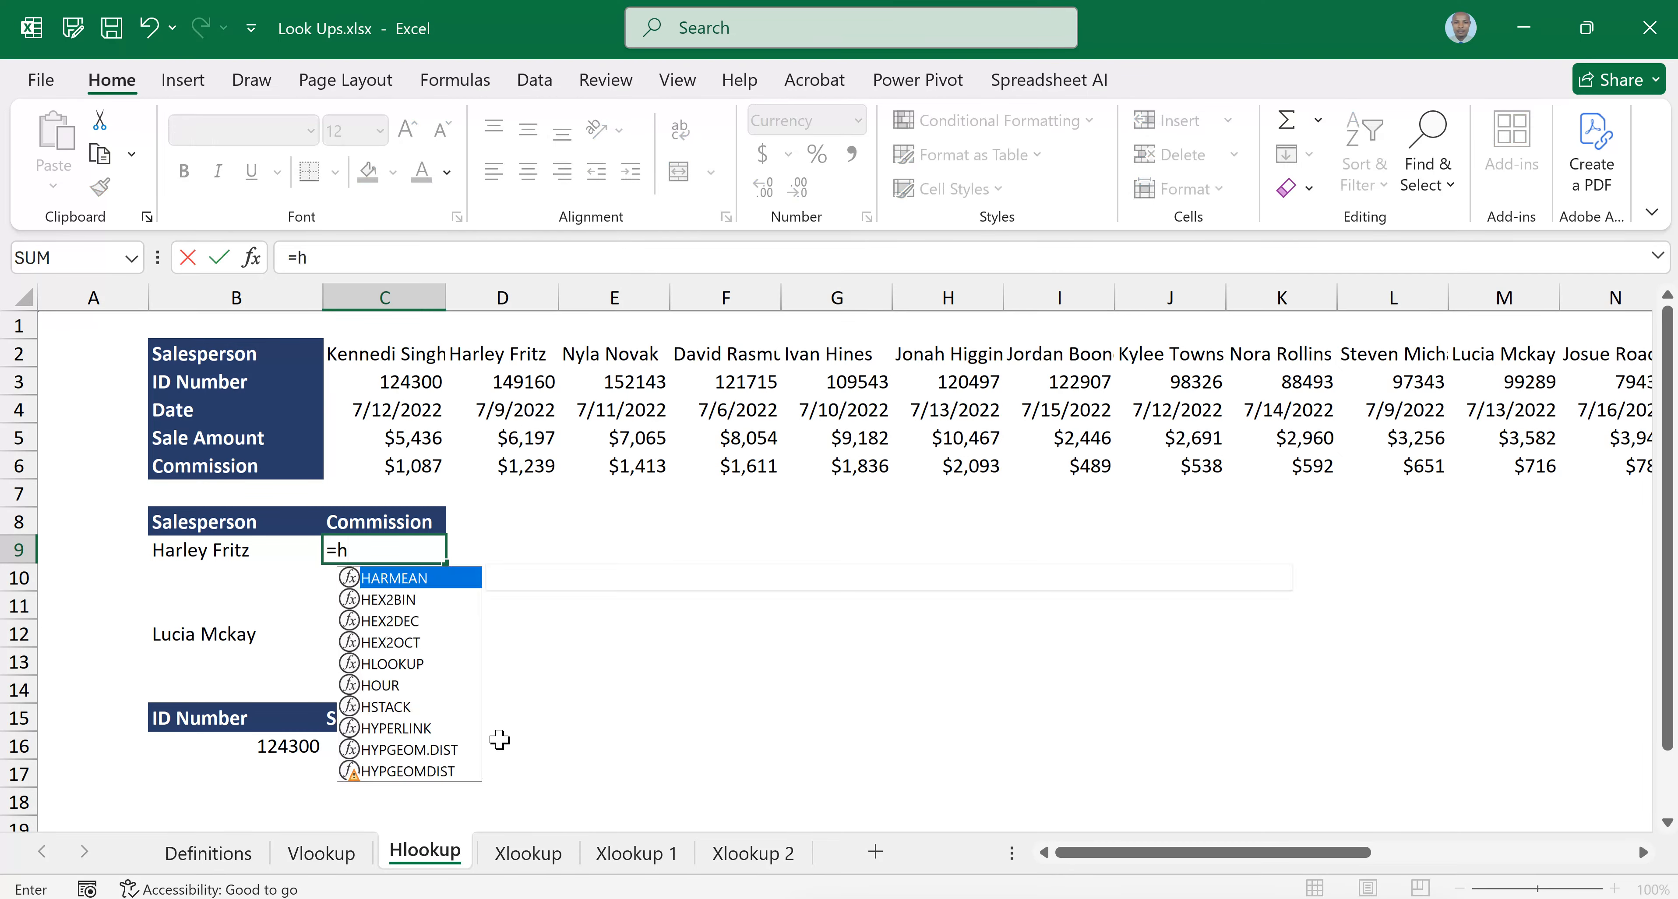
pyautogui.write('look')
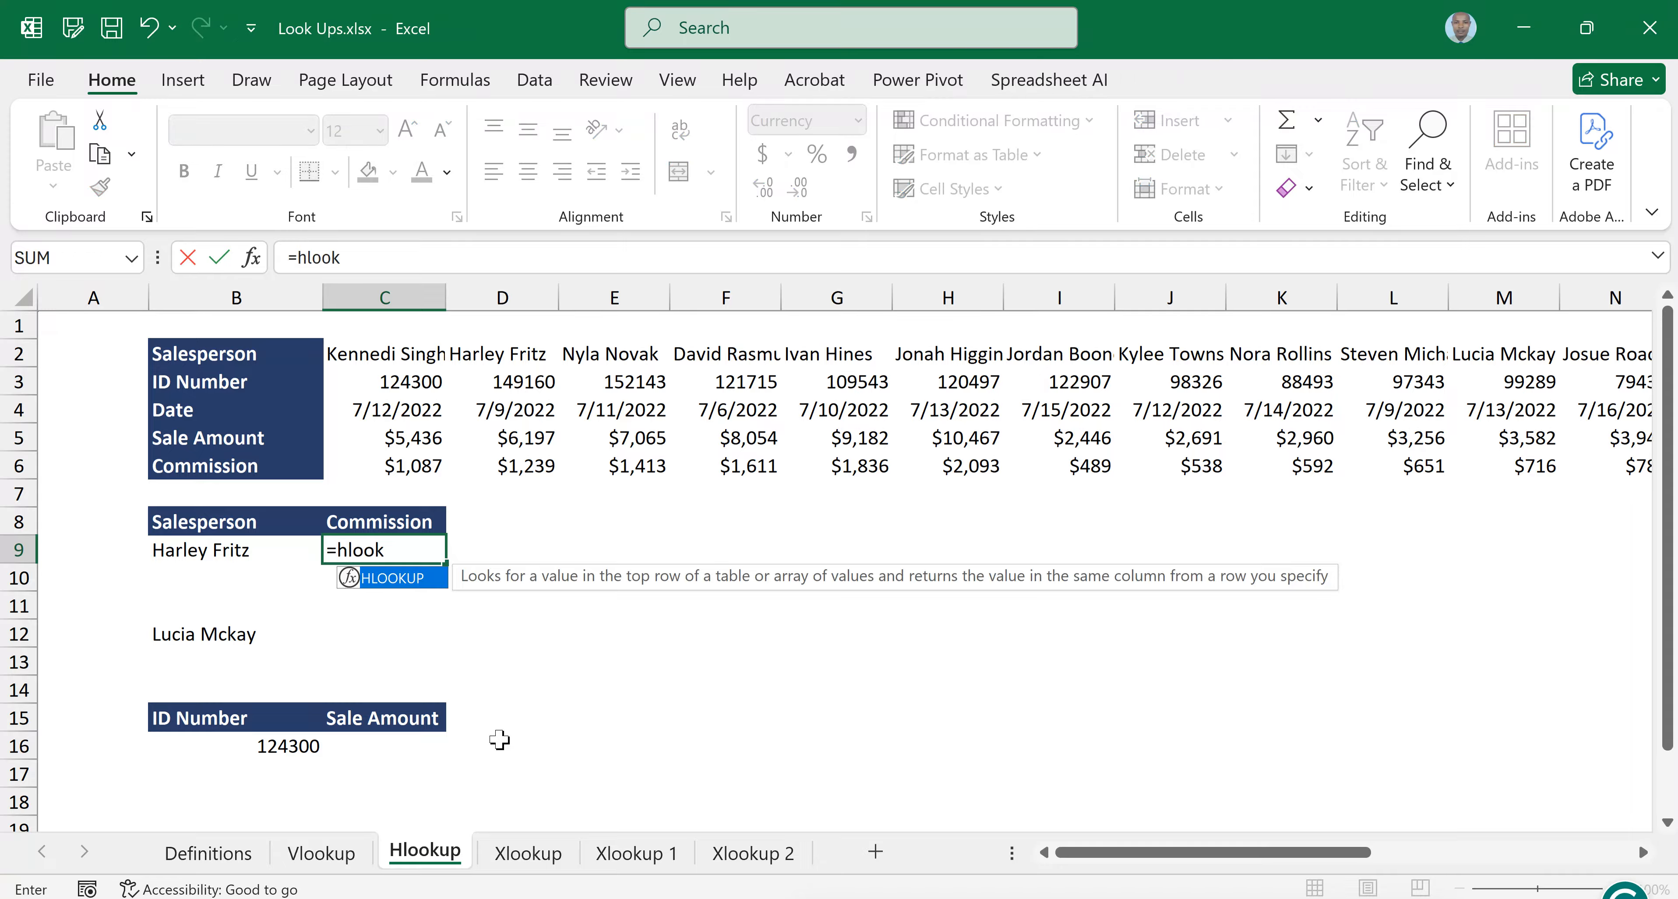
pyautogui.press('Tab')
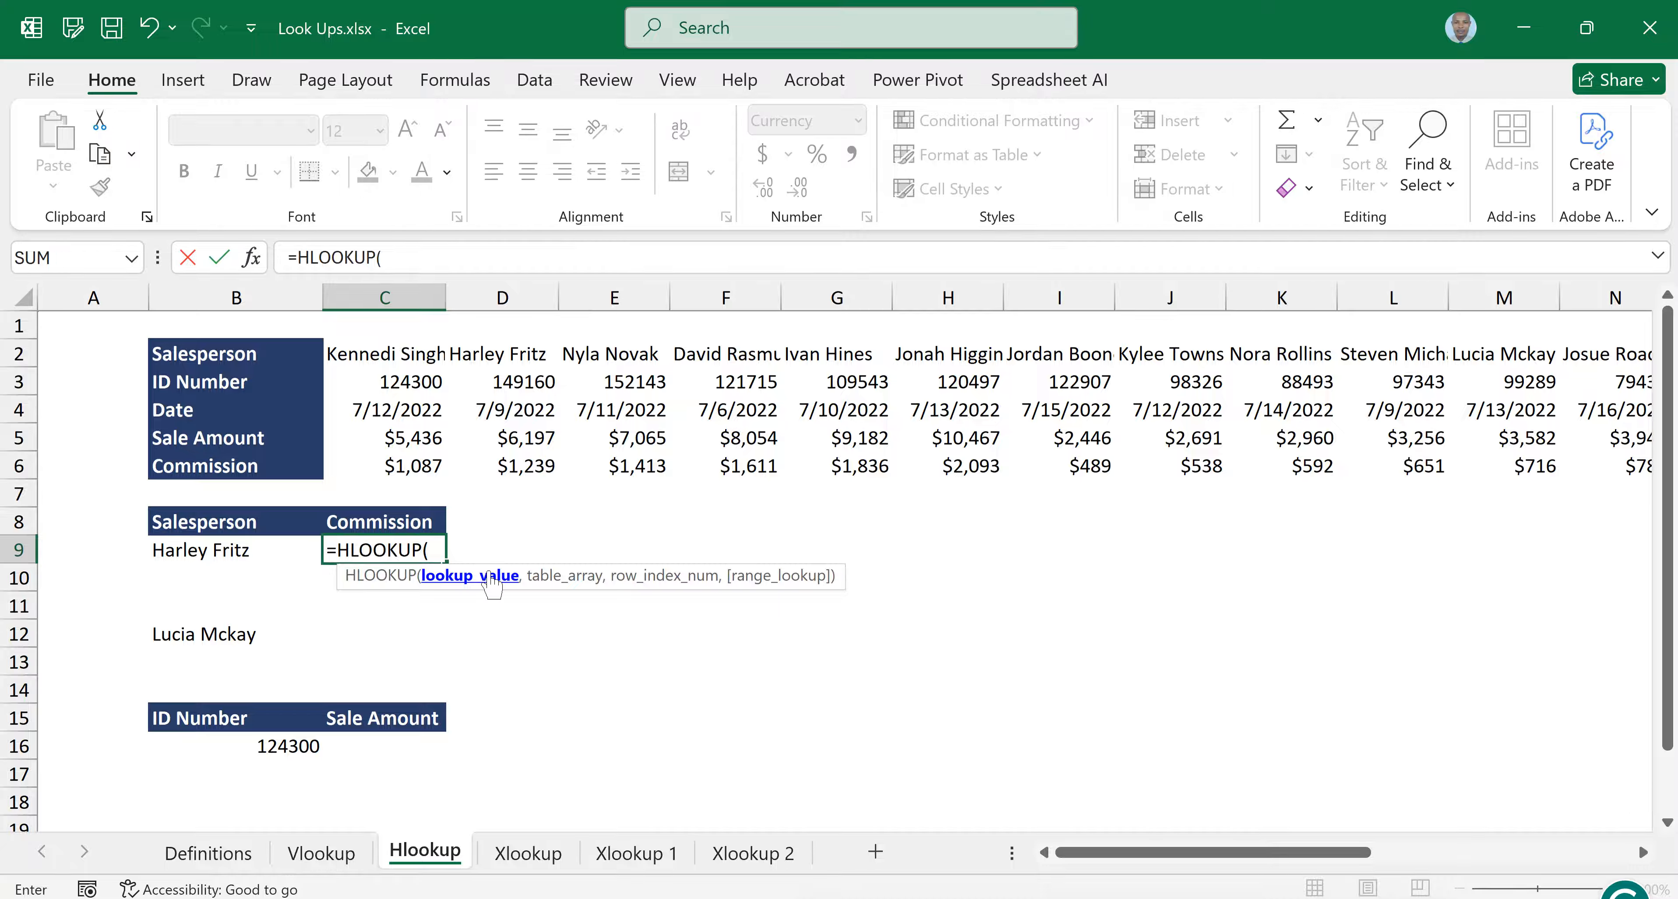
pyautogui.click(207, 554)
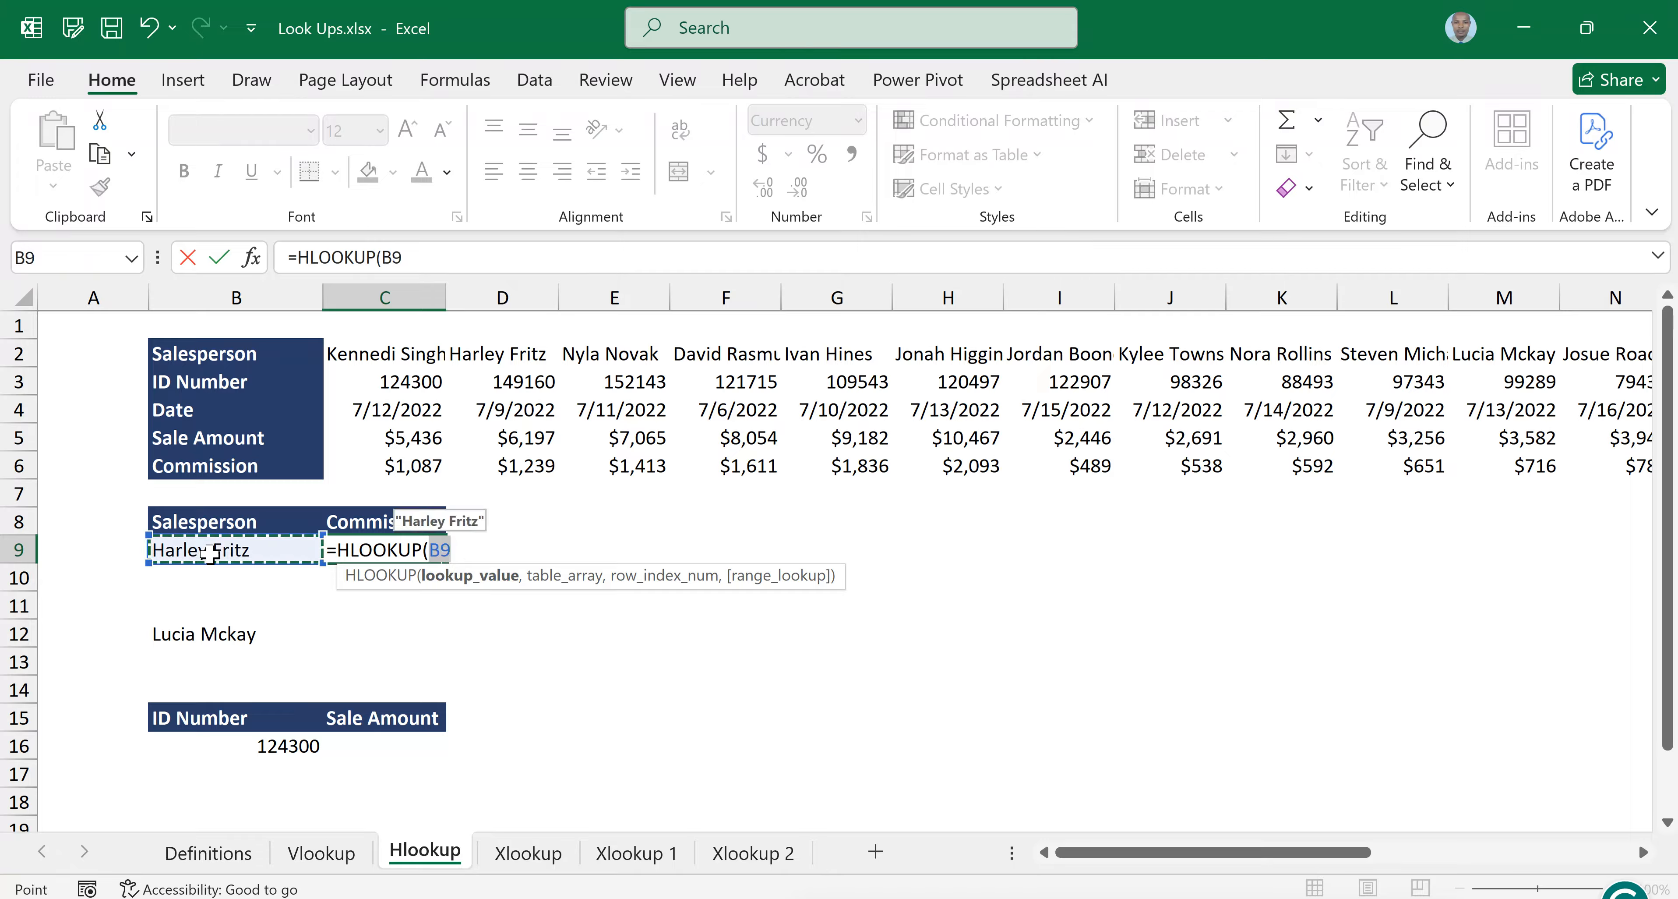
pyautogui.write(',')
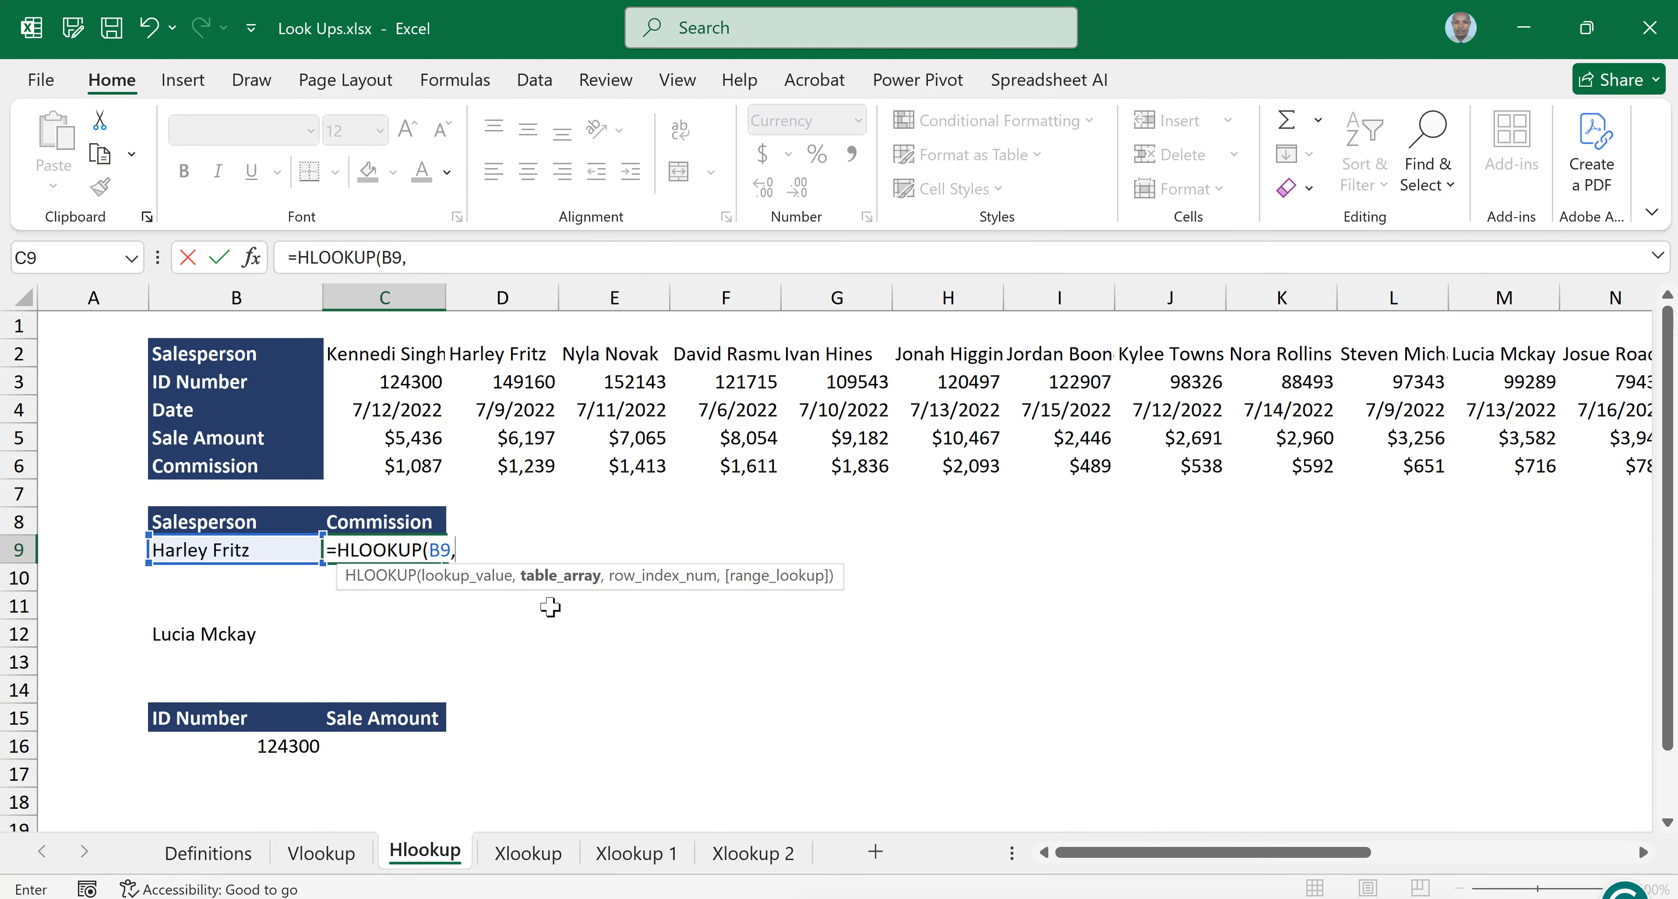
# Set the whole sales table B2:X6 as the table array of the HLOOKUP in C9
pyautogui.click(206, 358)
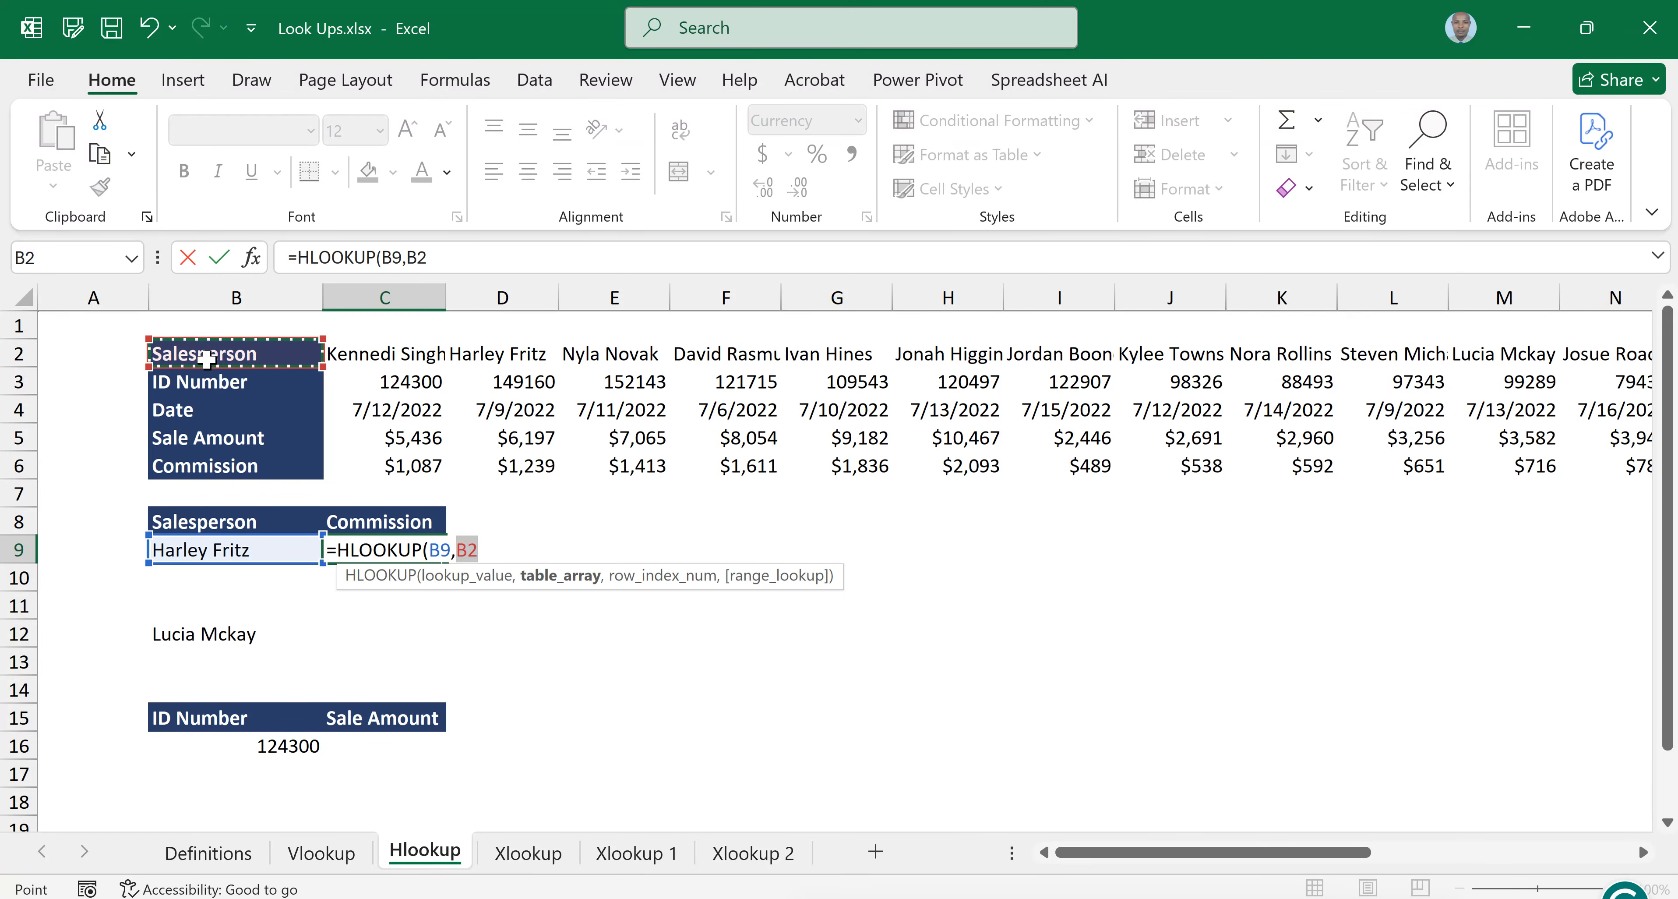
pyautogui.hotkey('ctrl', 'shift', 'Down')
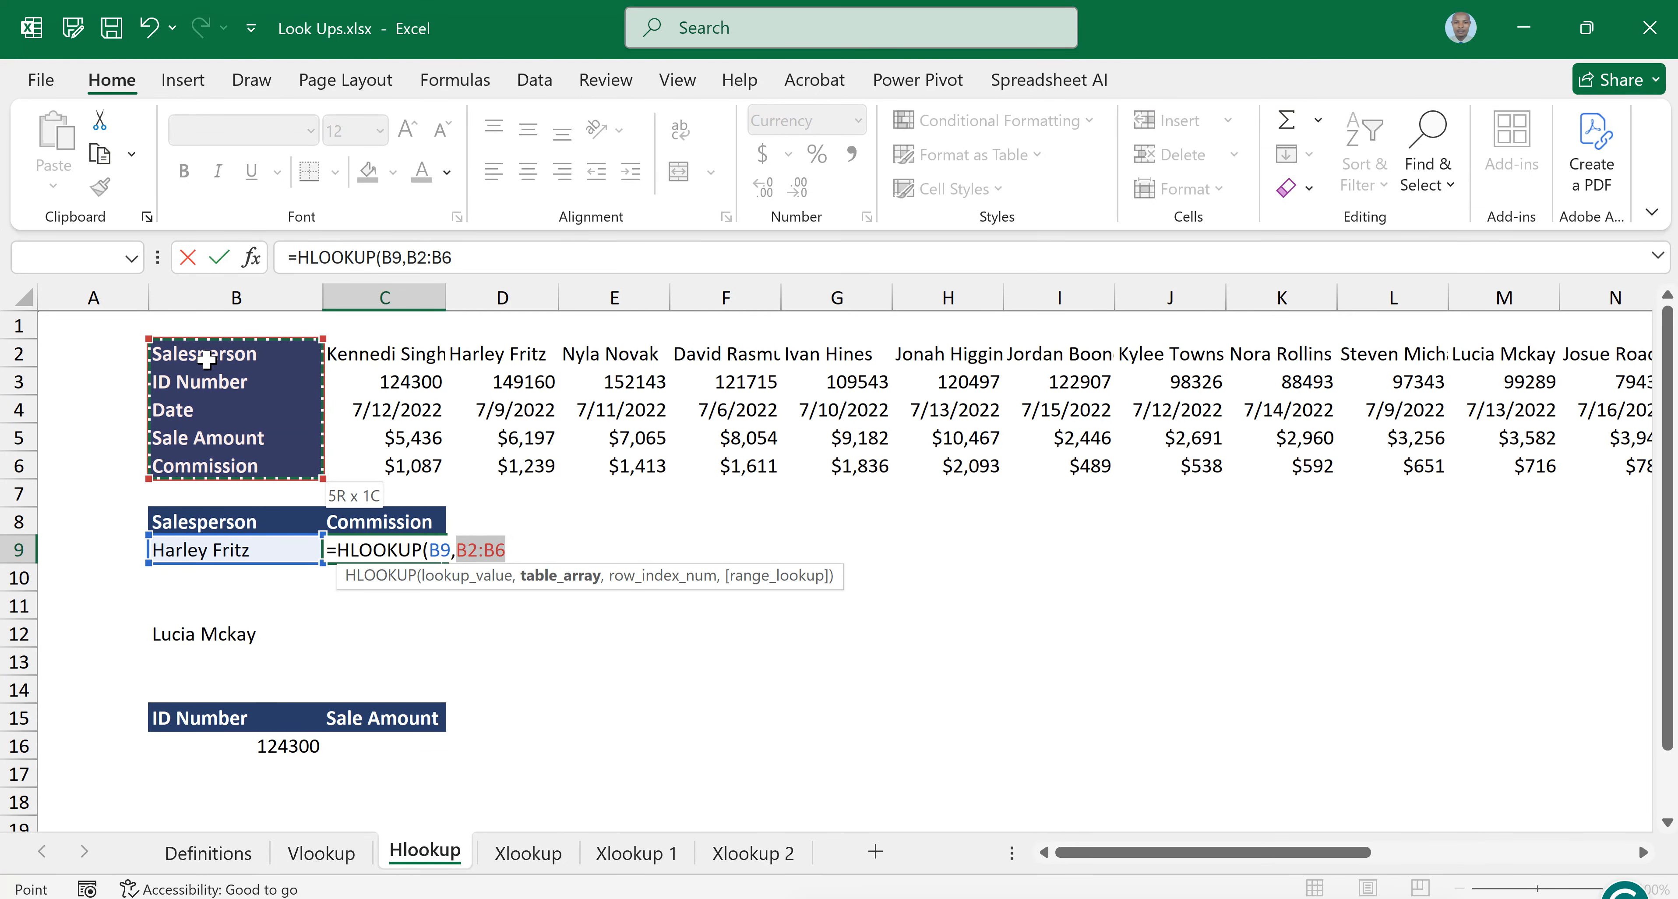
pyautogui.hotkey('ctrl', 'shift', 'Right')
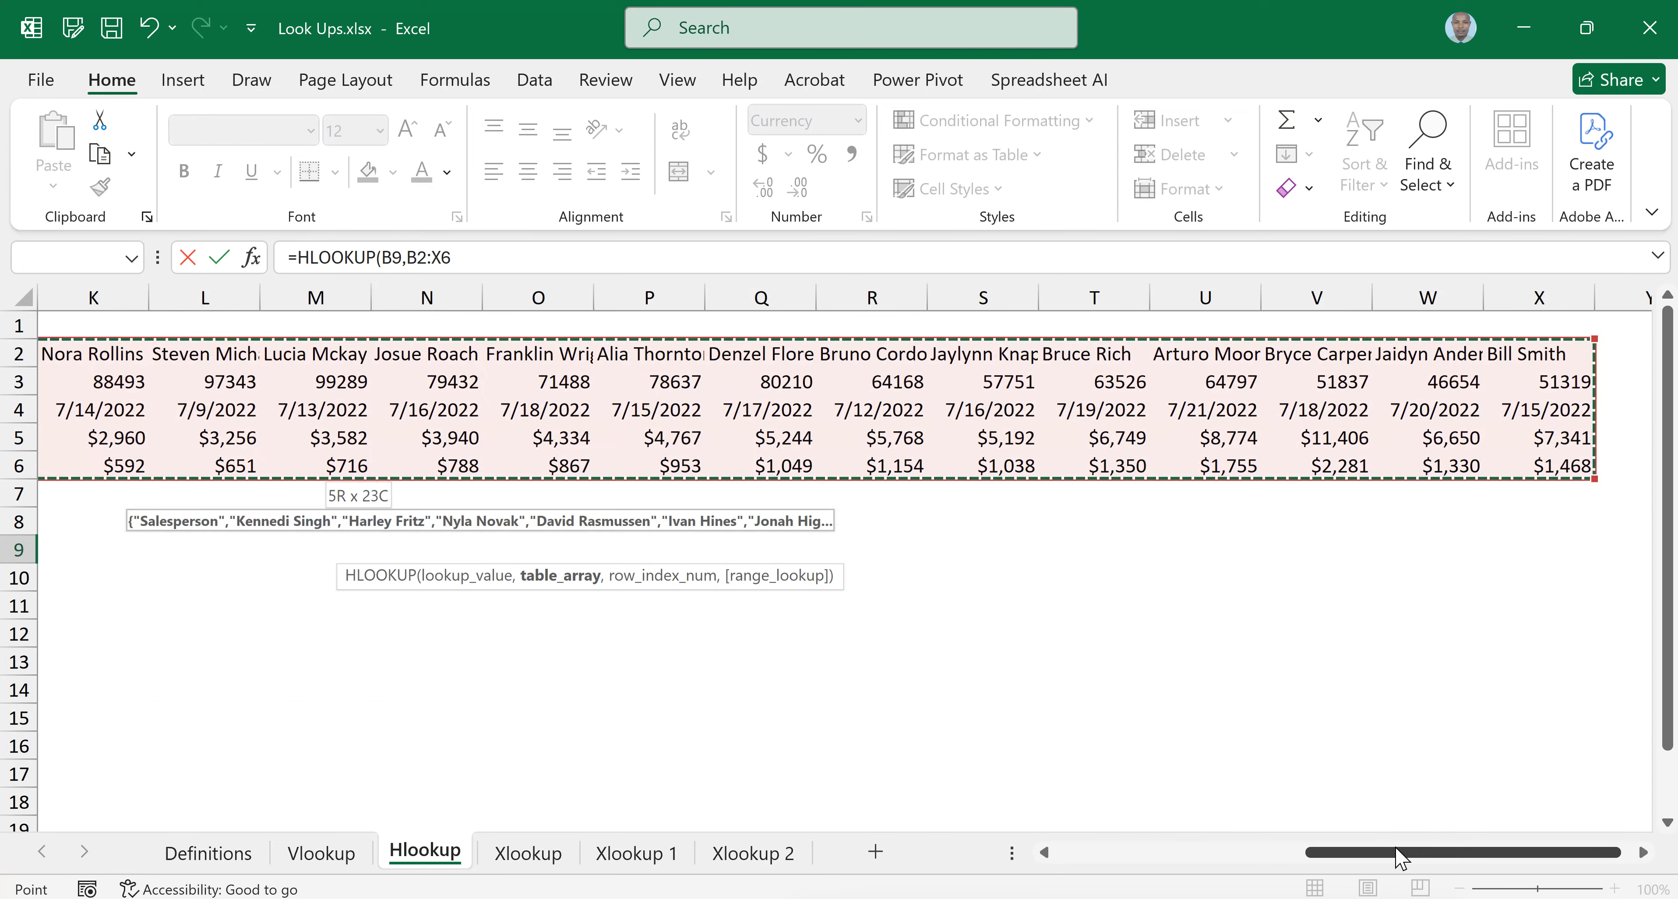
pyautogui.moveTo(1401, 856); pyautogui.dragTo(1151, 854)
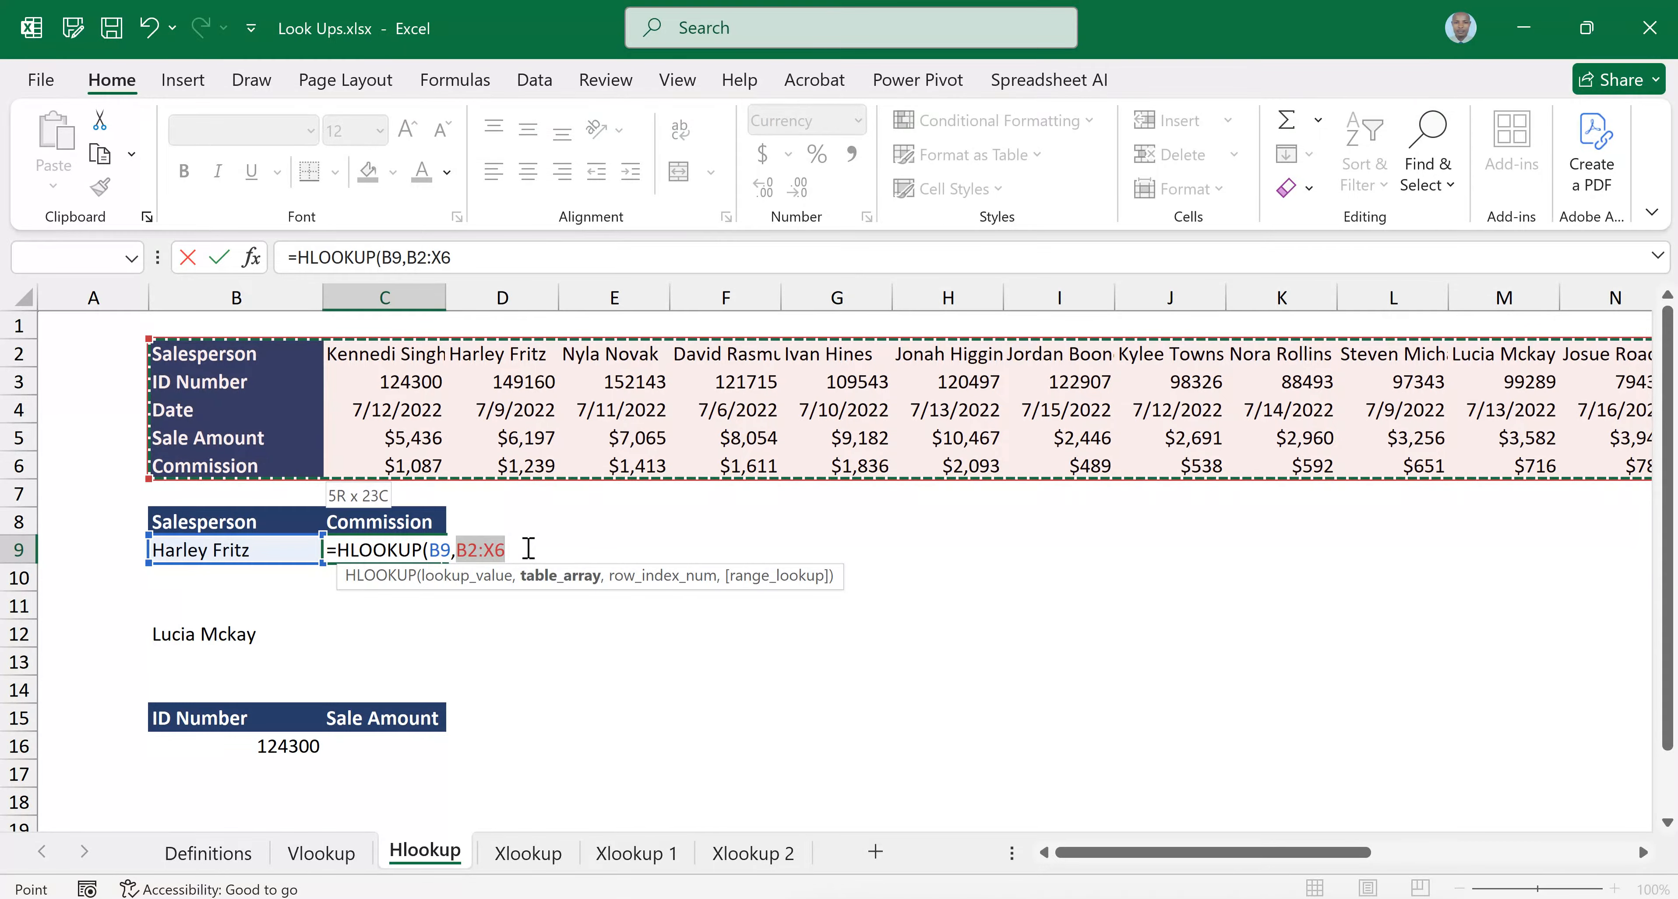
pyautogui.write(',')
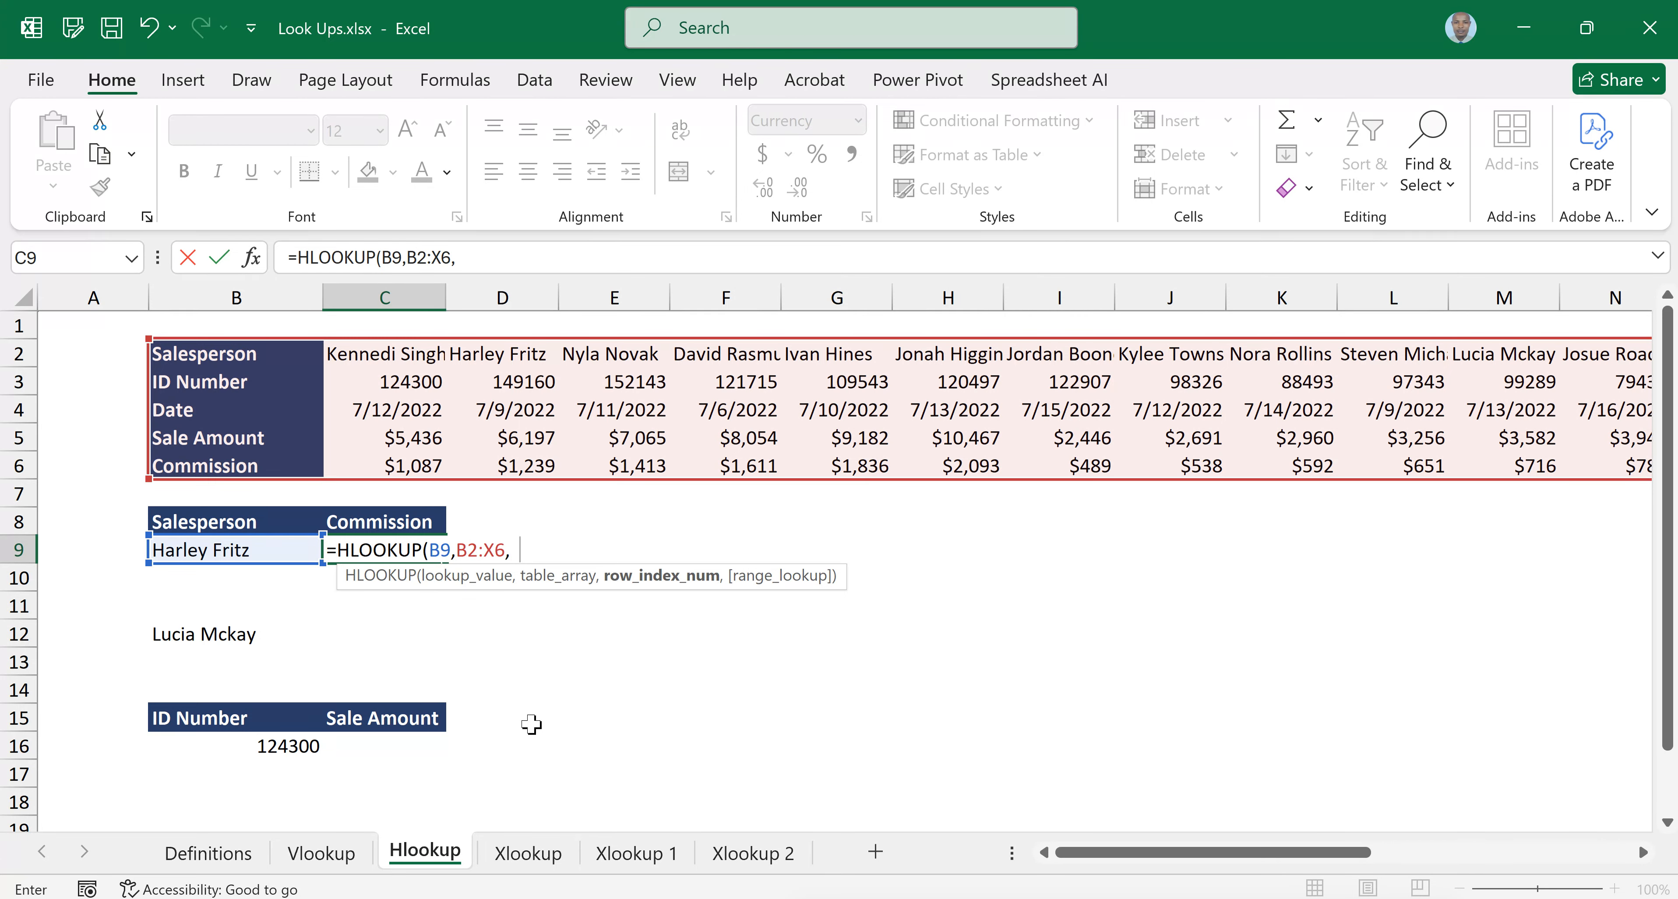
# Complete the C9 formula with row index 5 and FALSE for an exact match, giving =HLOOKUP(B9,B2:X6,5,FALSE)
pyautogui.write('5,')
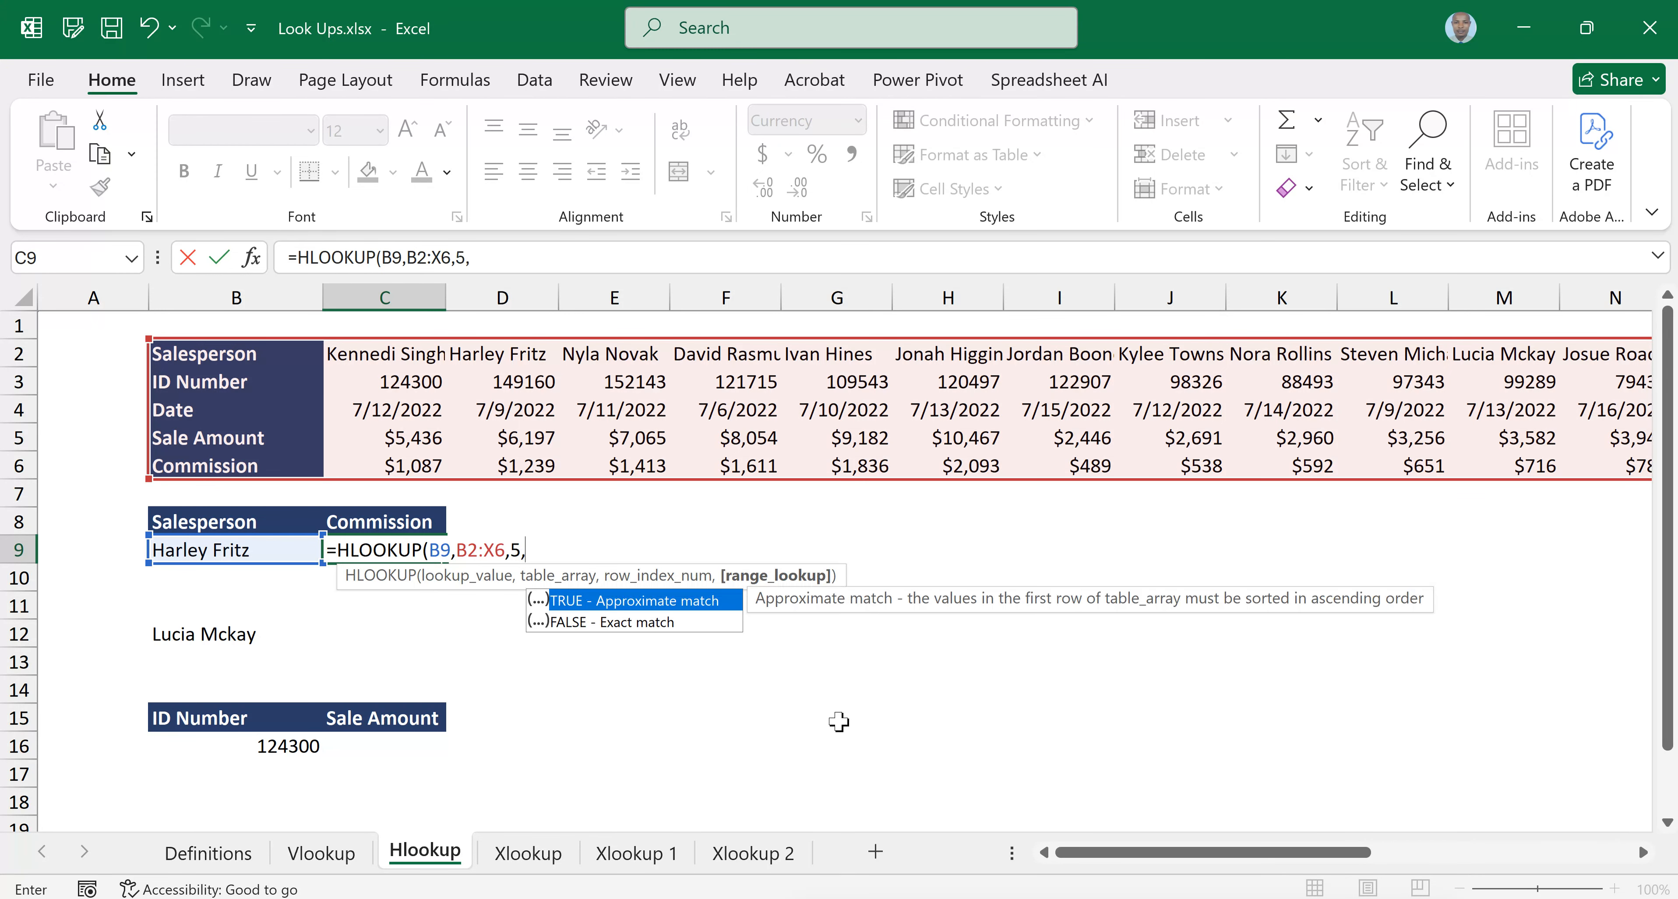
pyautogui.click(620, 623)
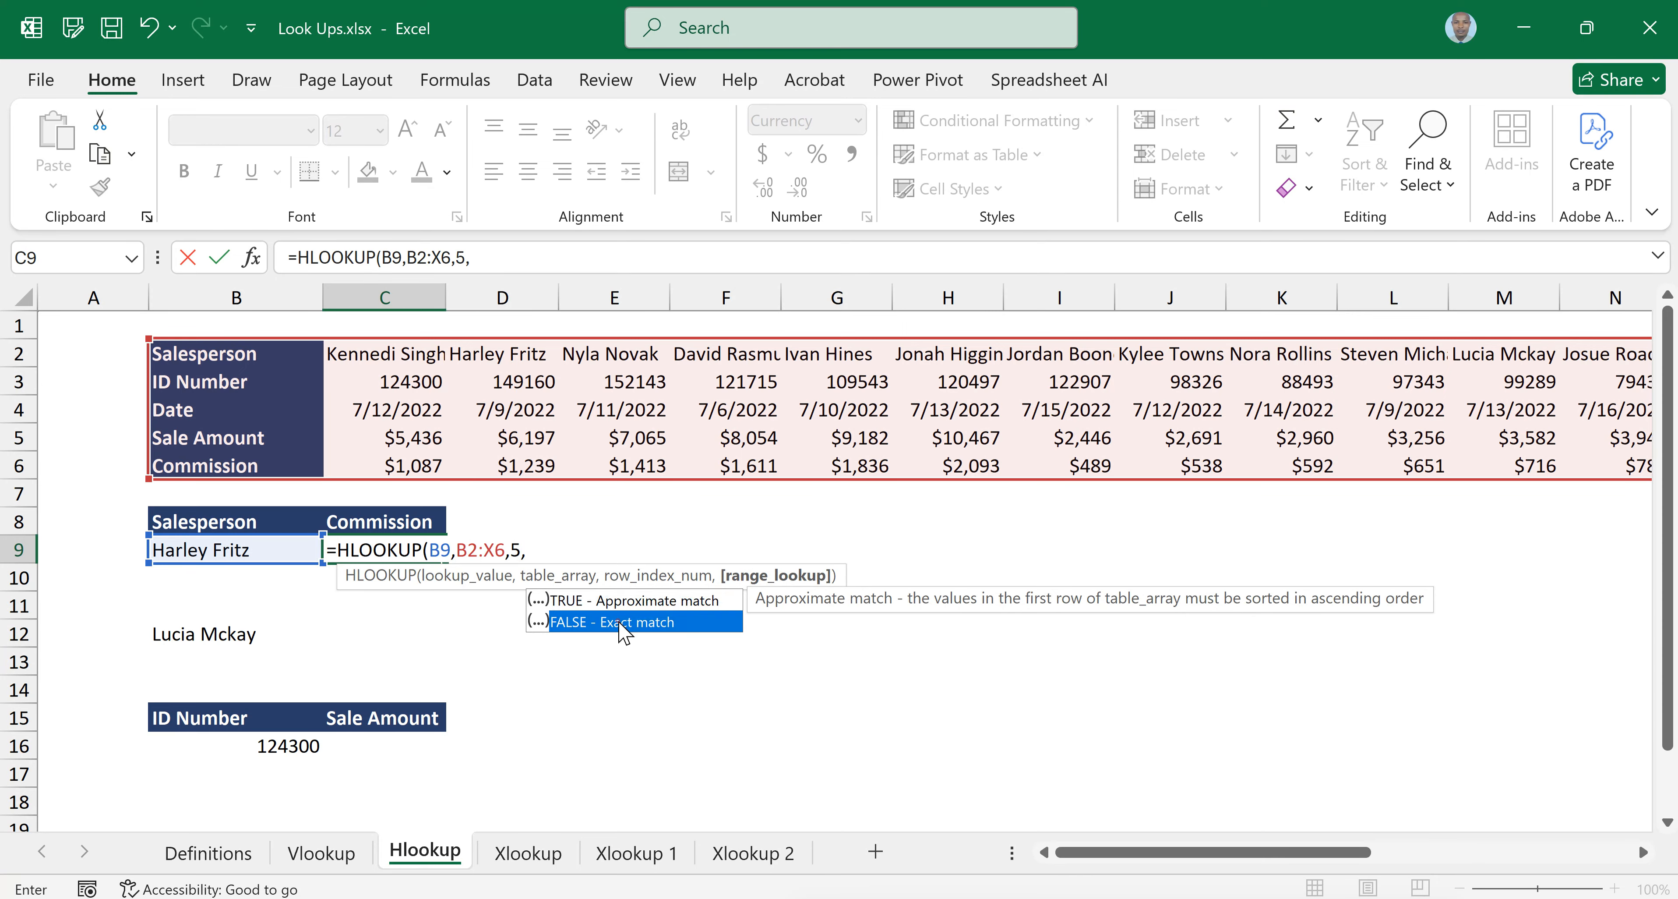
pyautogui.doubleClick(625, 625)
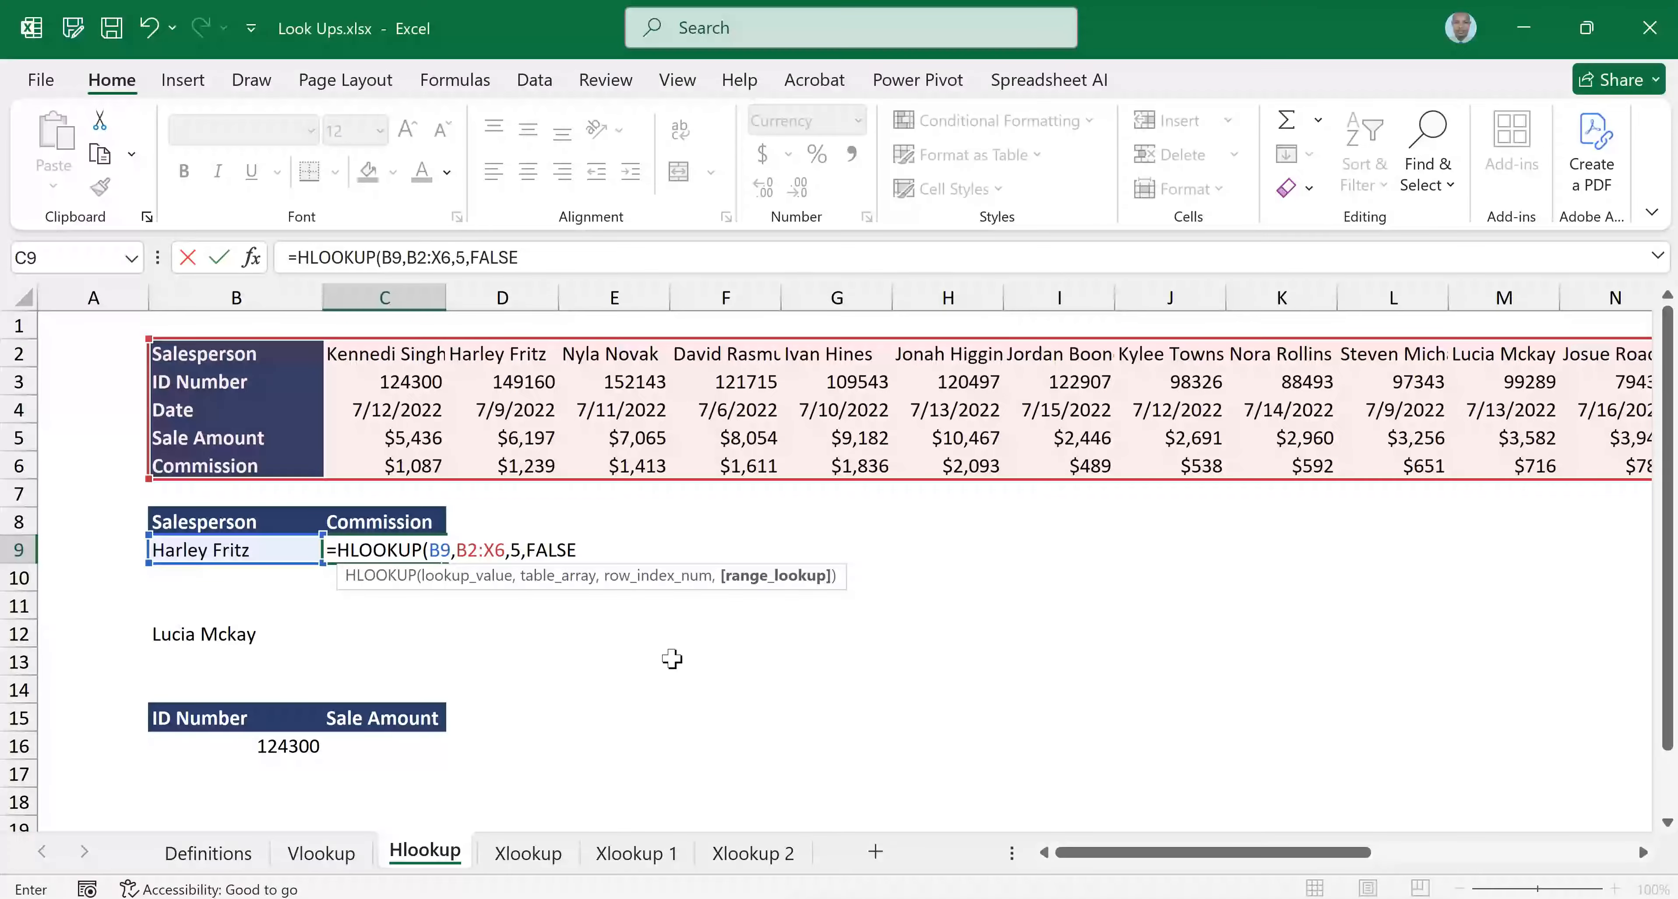
pyautogui.write(')')
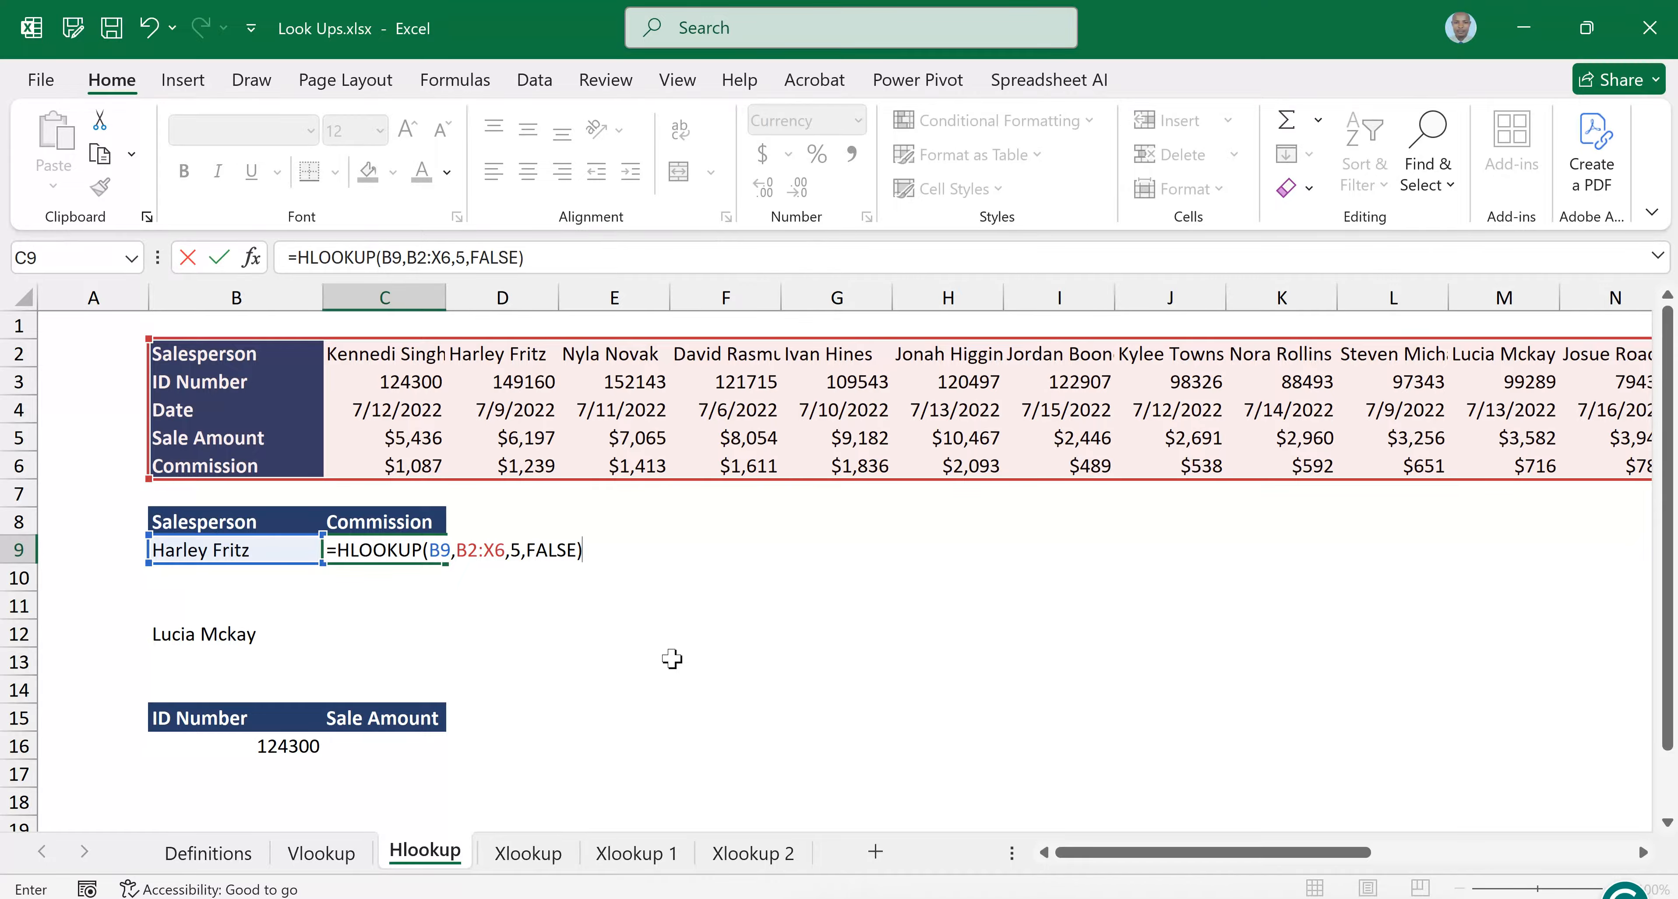
pyautogui.press('Return')
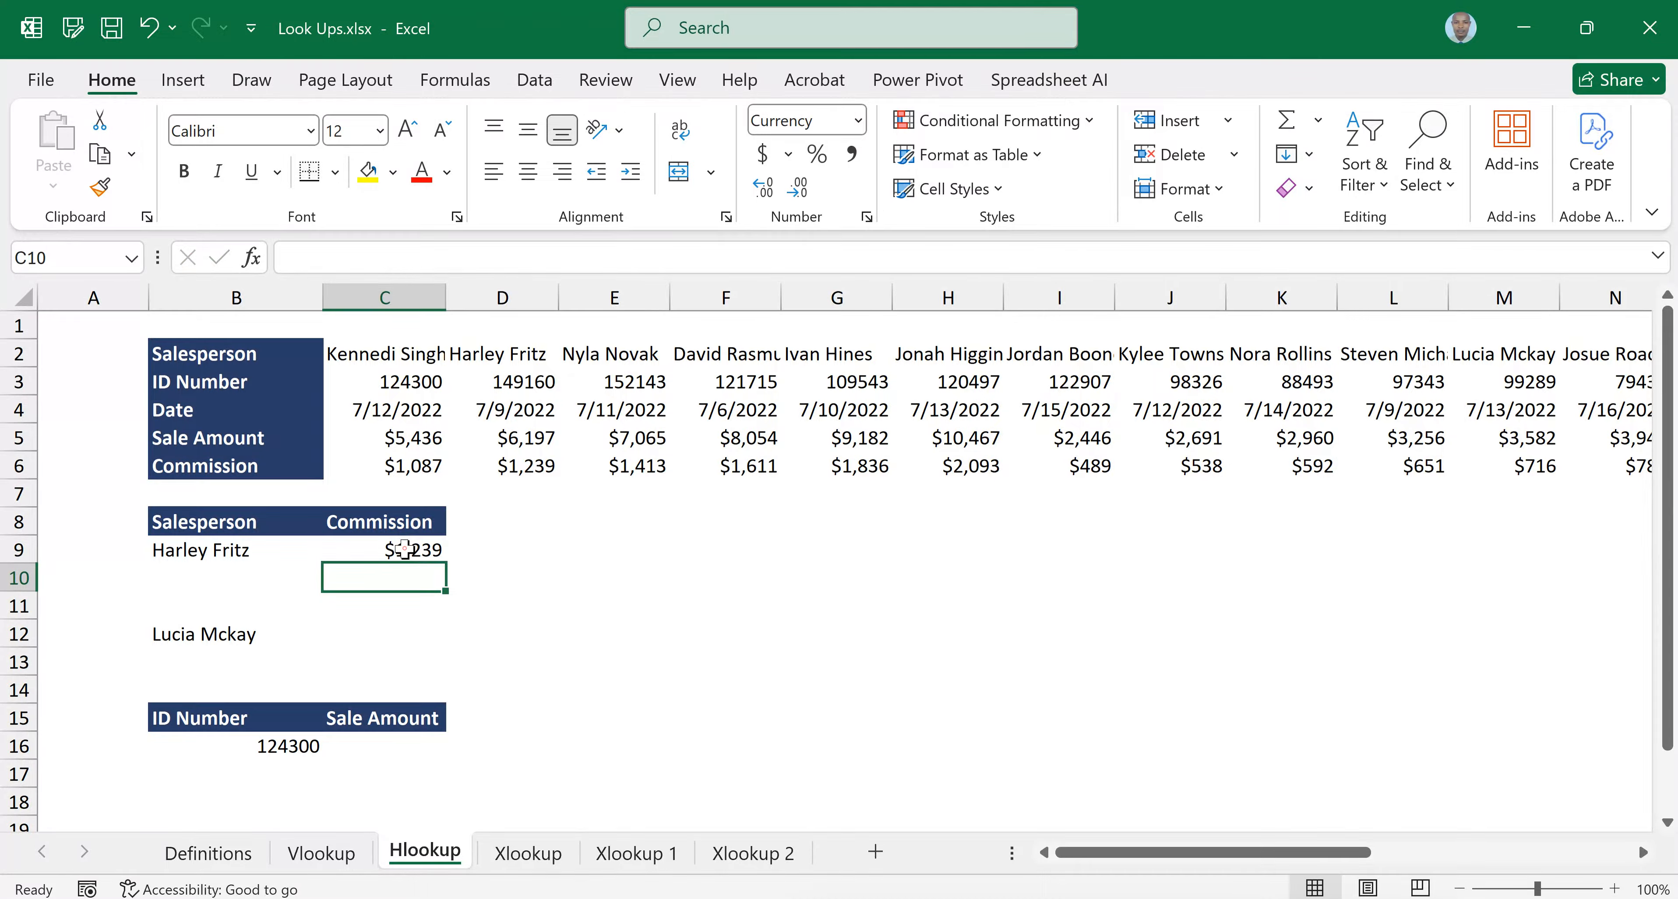
pyautogui.click(404, 549)
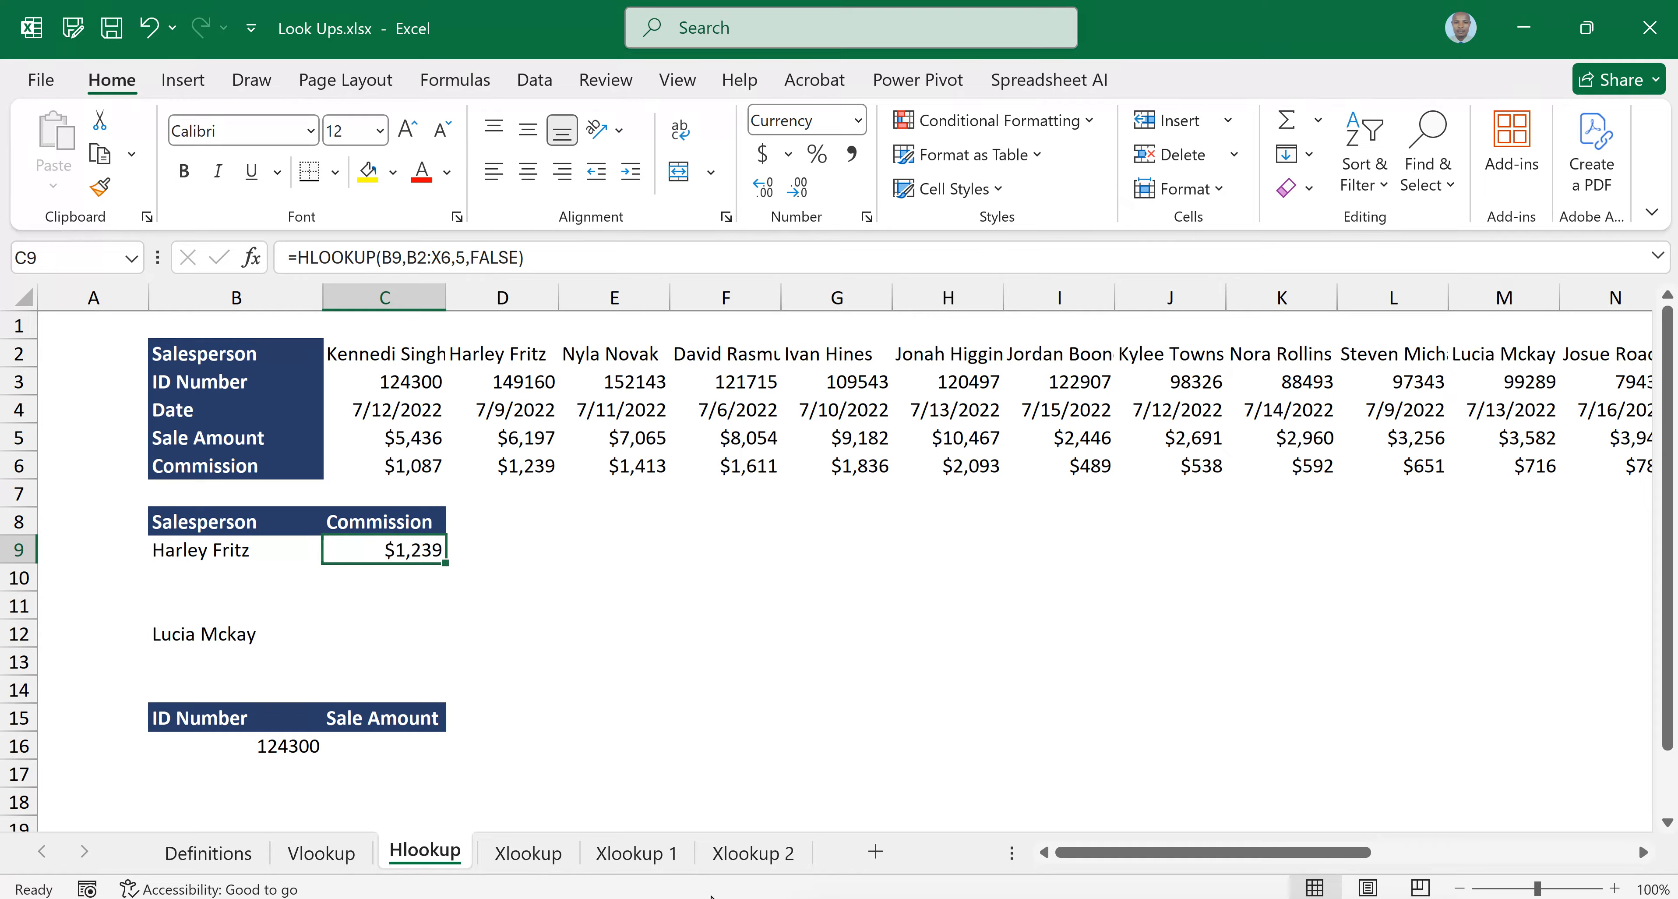
# Test the commission lookup by changing the salesperson in B9 to the sixth and then the tenth name in its list
pyautogui.click(260, 549)
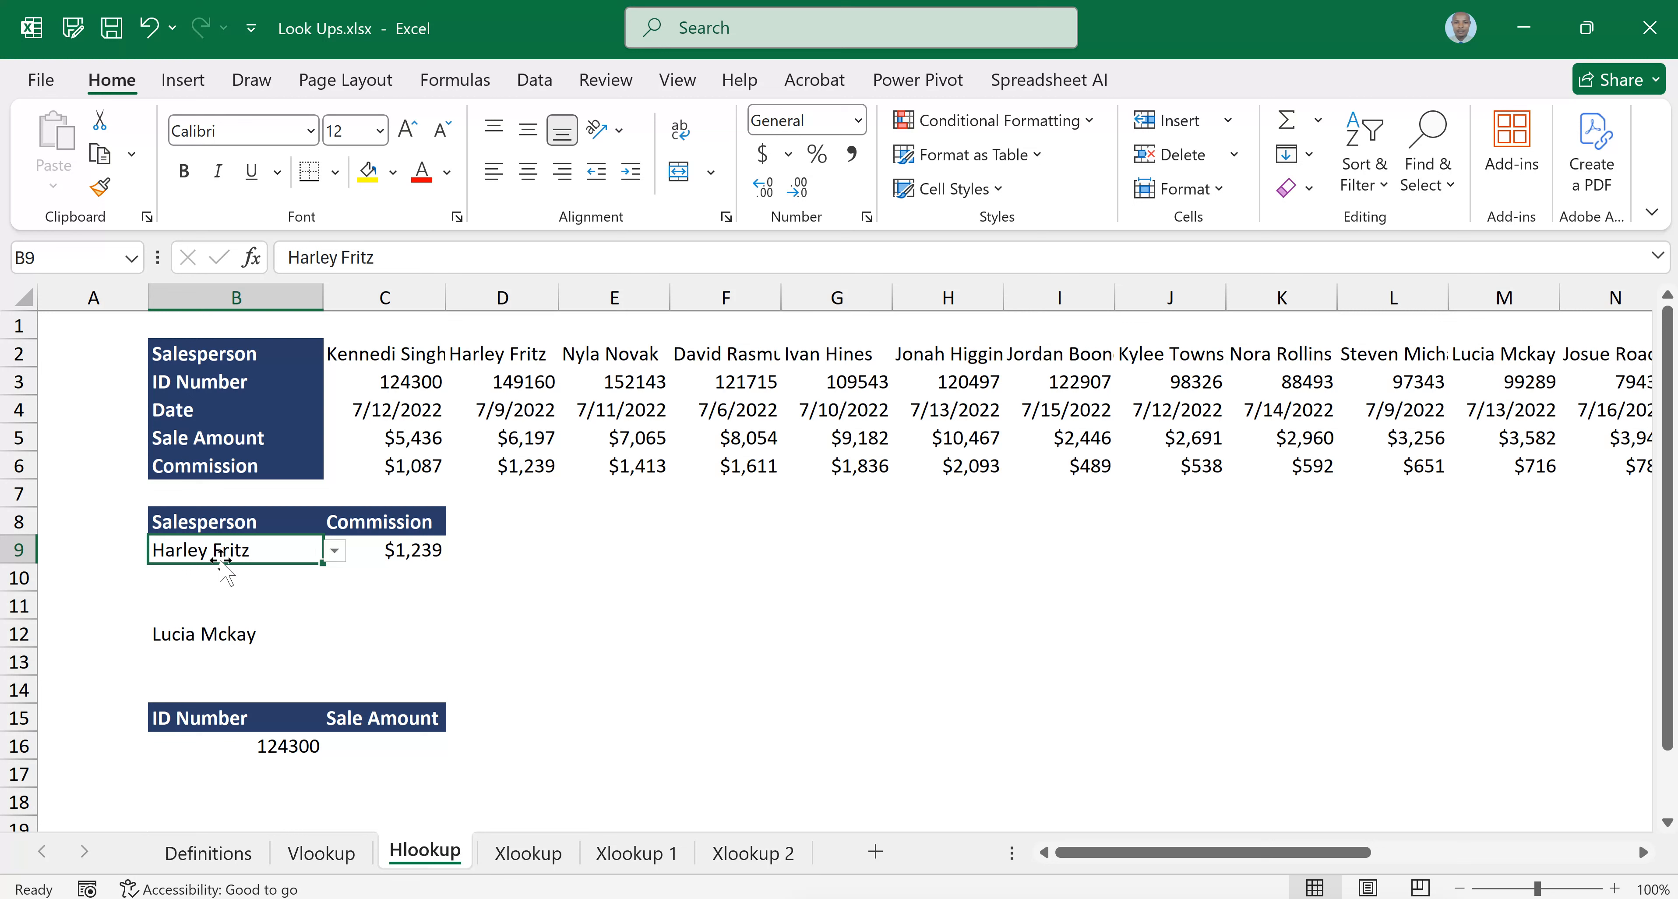
pyautogui.click(335, 552)
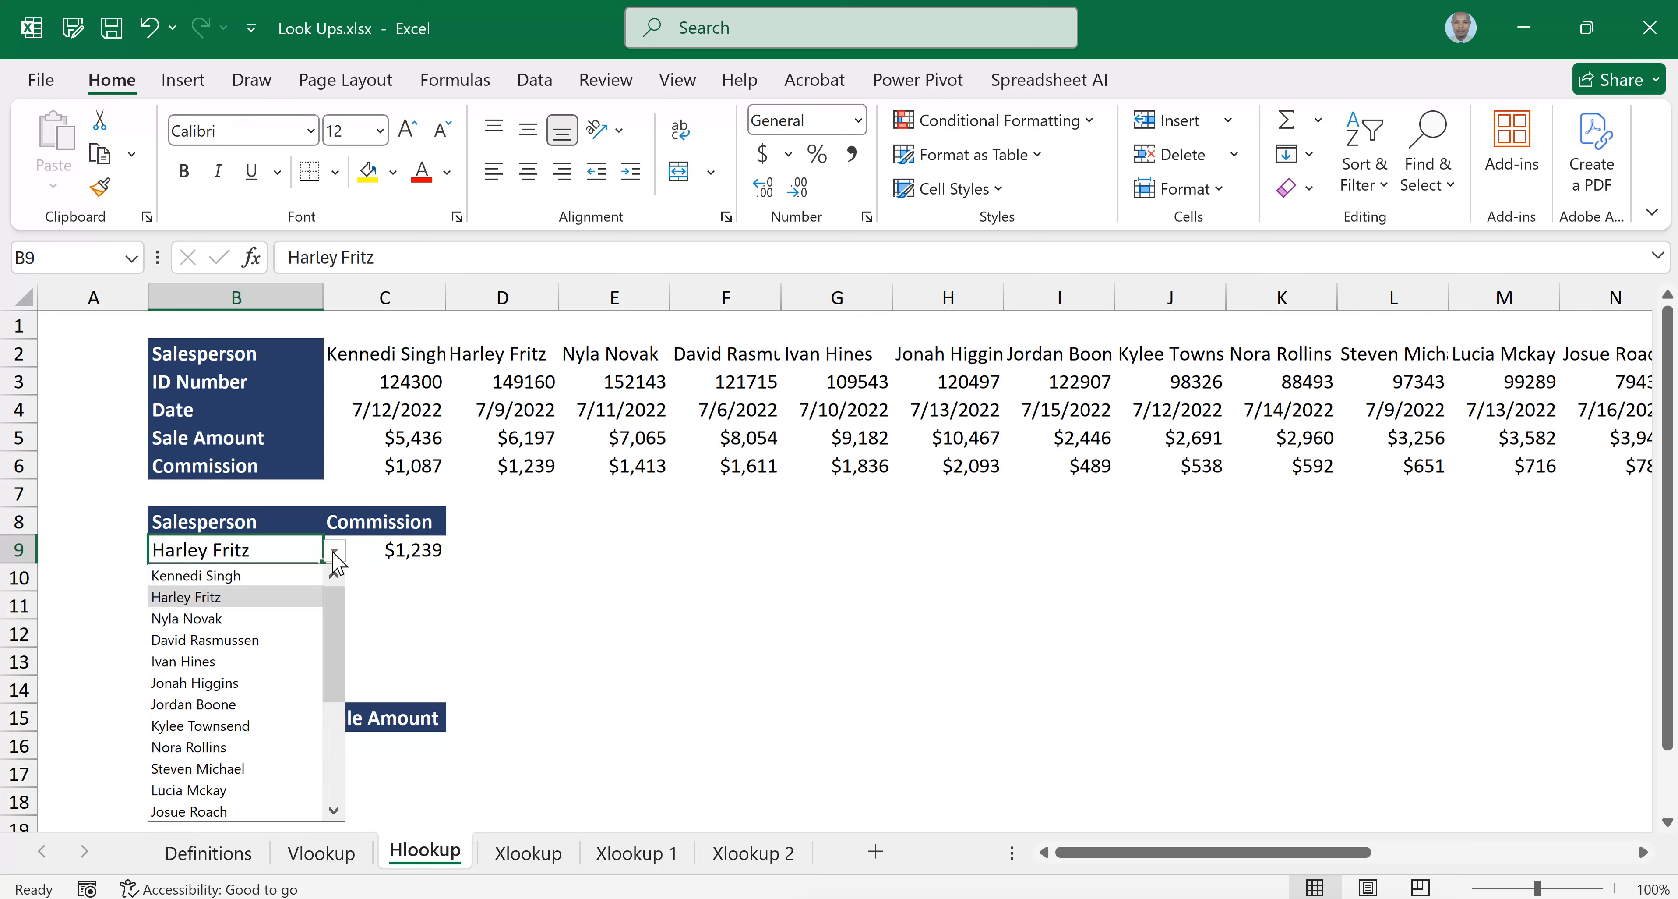
pyautogui.click(193, 682)
pyautogui.click(335, 551)
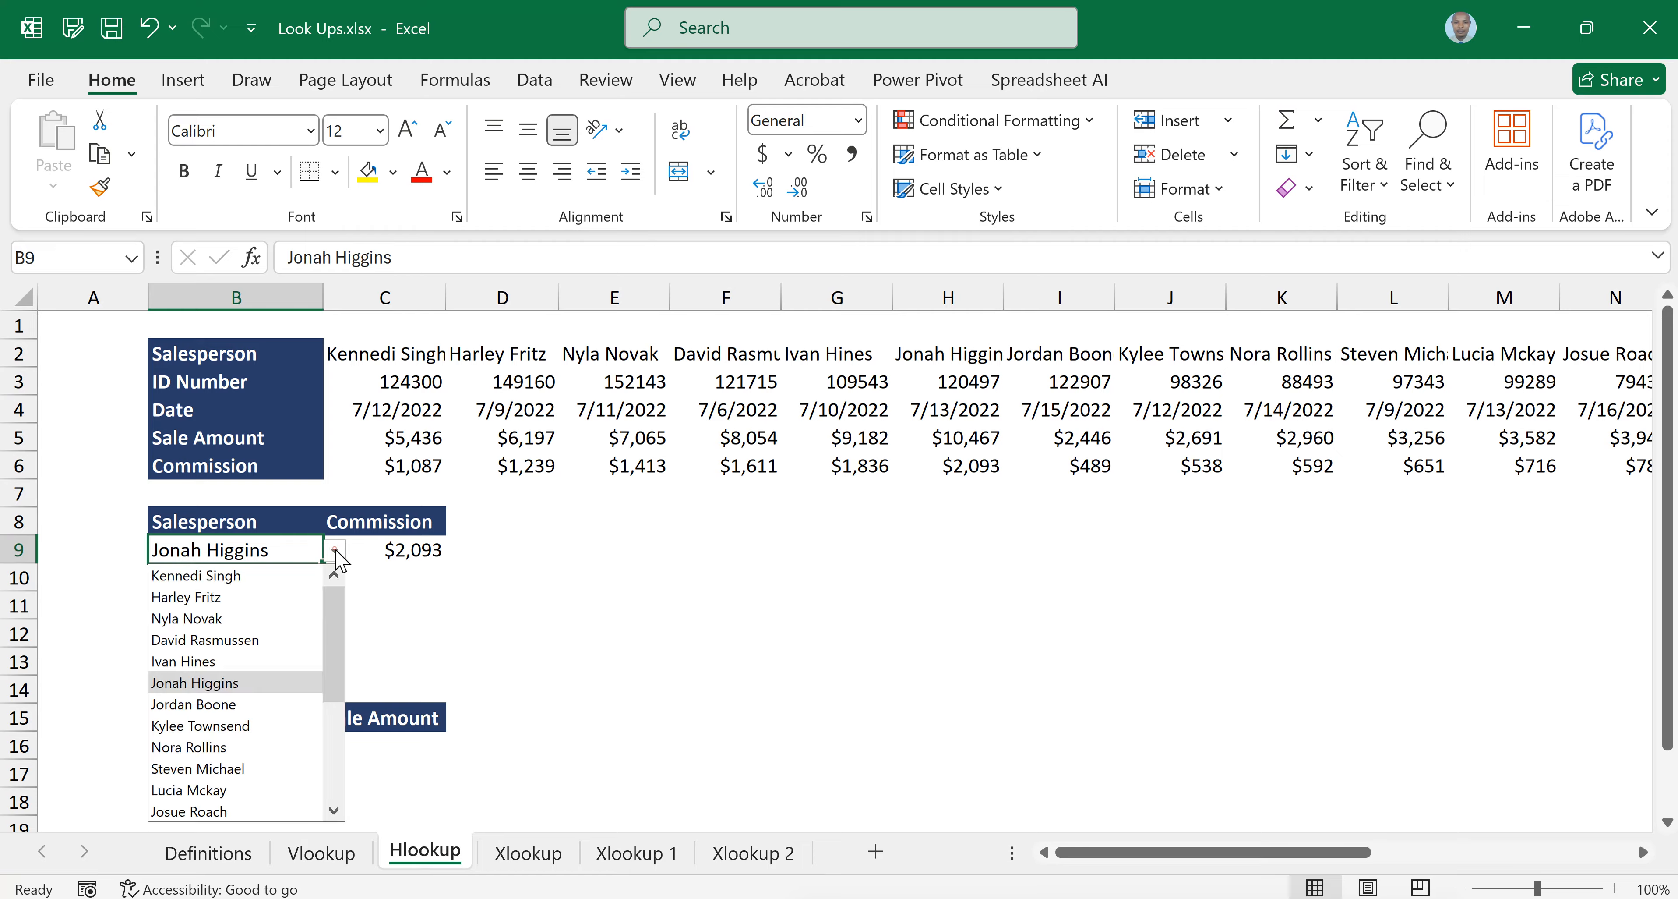
pyautogui.click(195, 766)
# Change the salesperson in B9 to the second-to-last name in its list and check the commission formula in C9
pyautogui.click(335, 551)
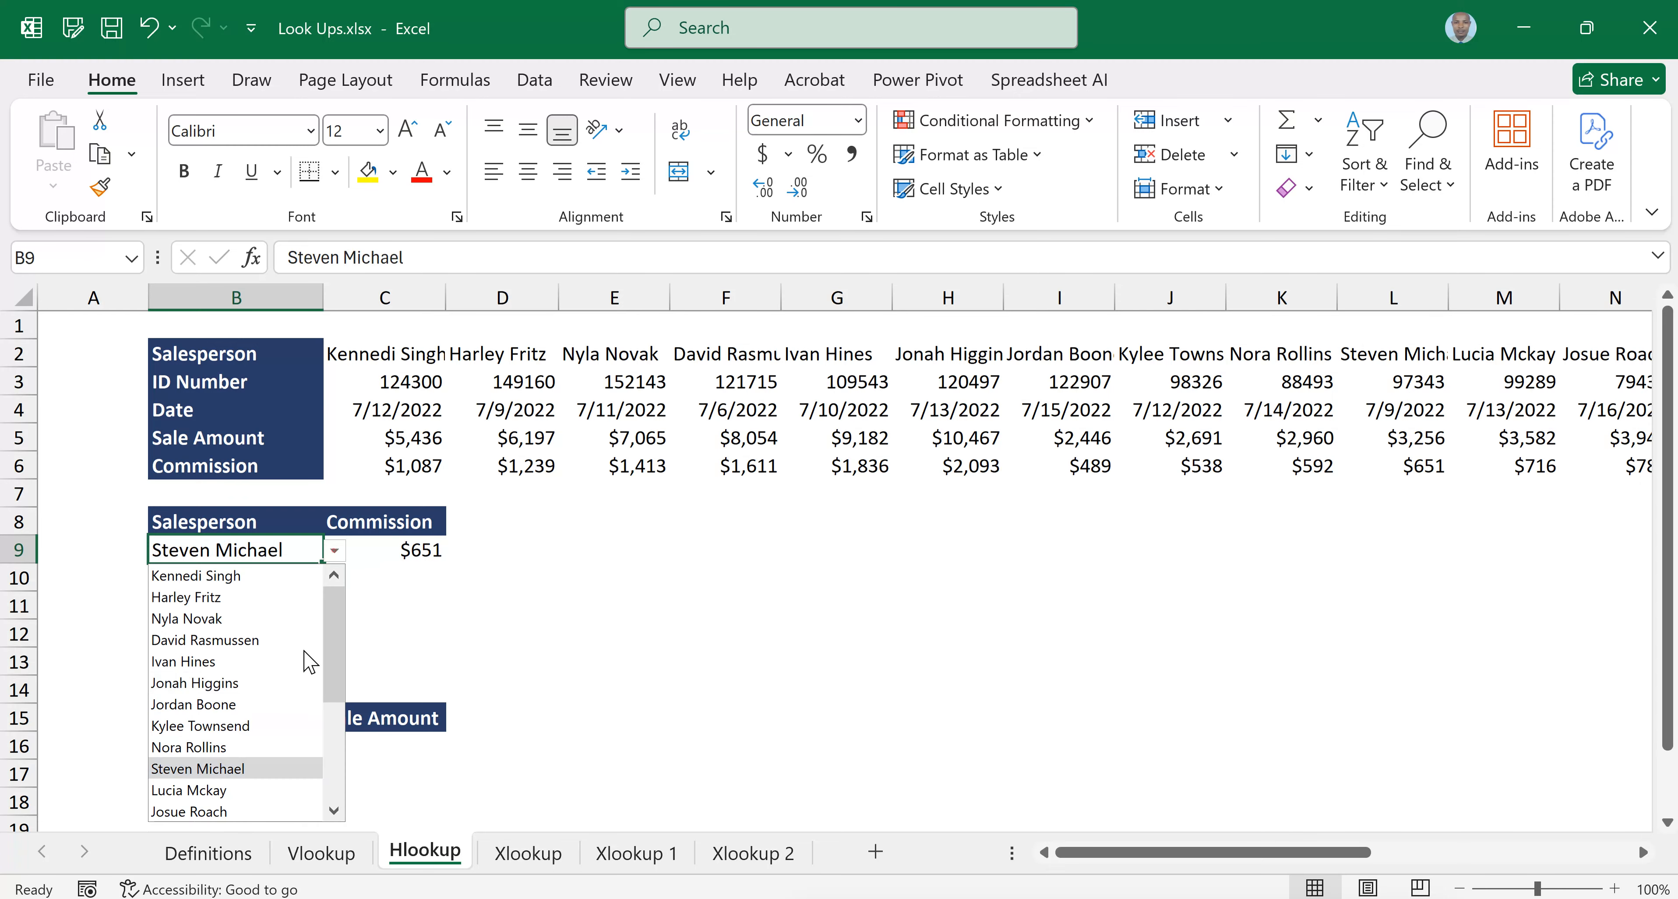
pyautogui.scroll(-3, 372, 685)
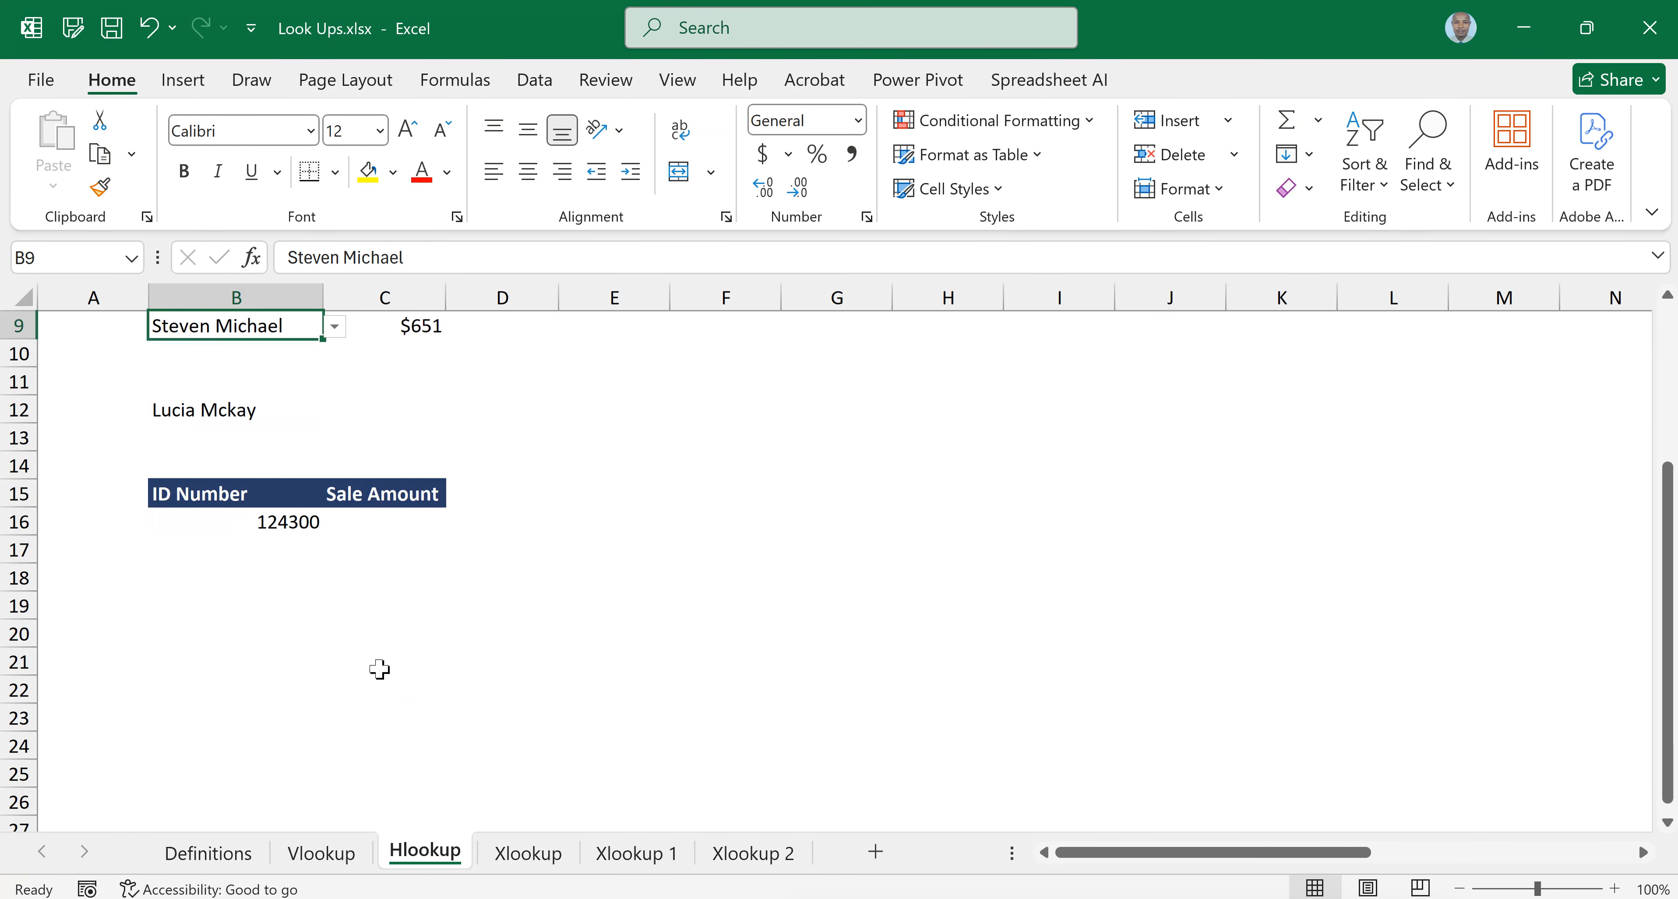
pyautogui.scroll(3, 379, 669)
pyautogui.click(334, 550)
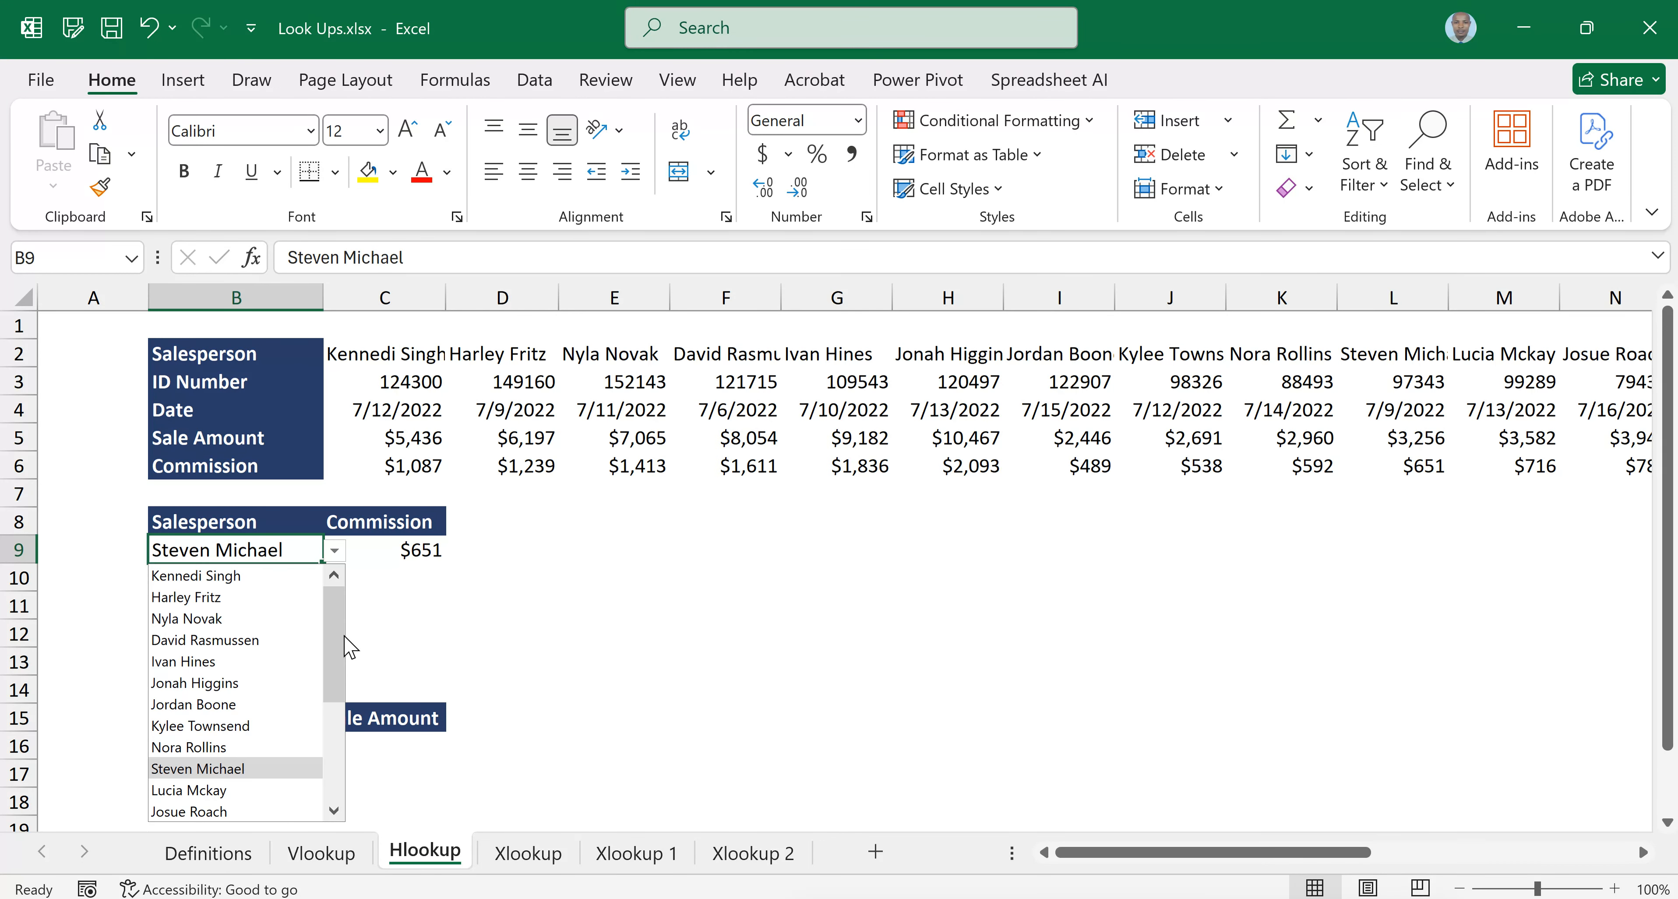
pyautogui.moveTo(332, 674); pyautogui.dragTo(326, 733)
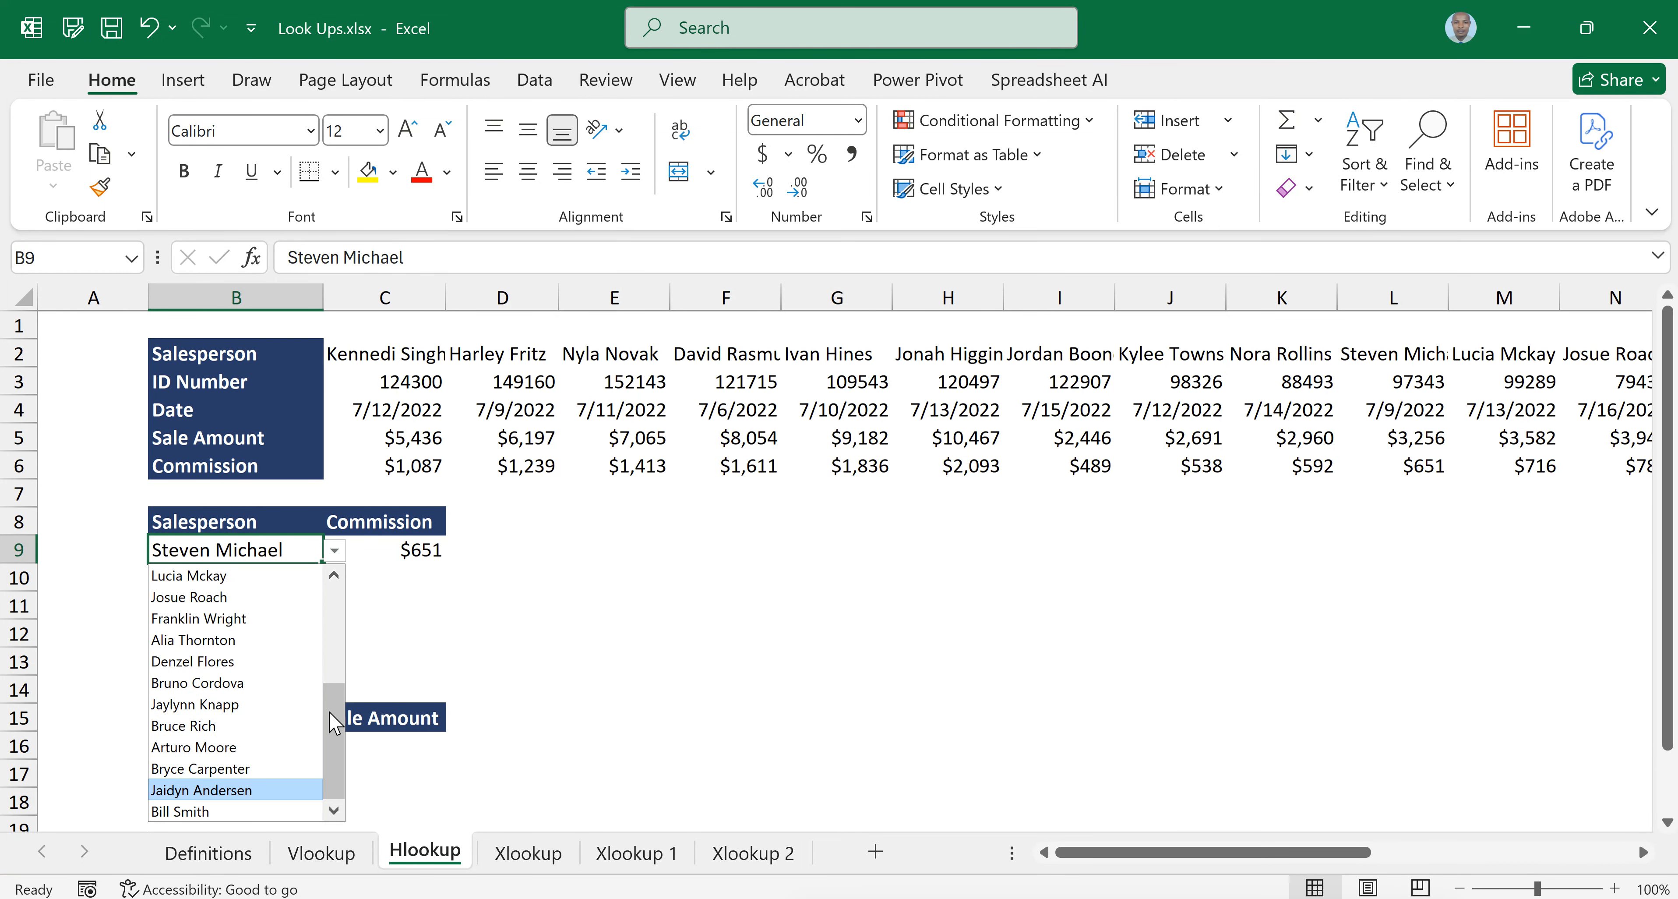
pyautogui.press('Return')
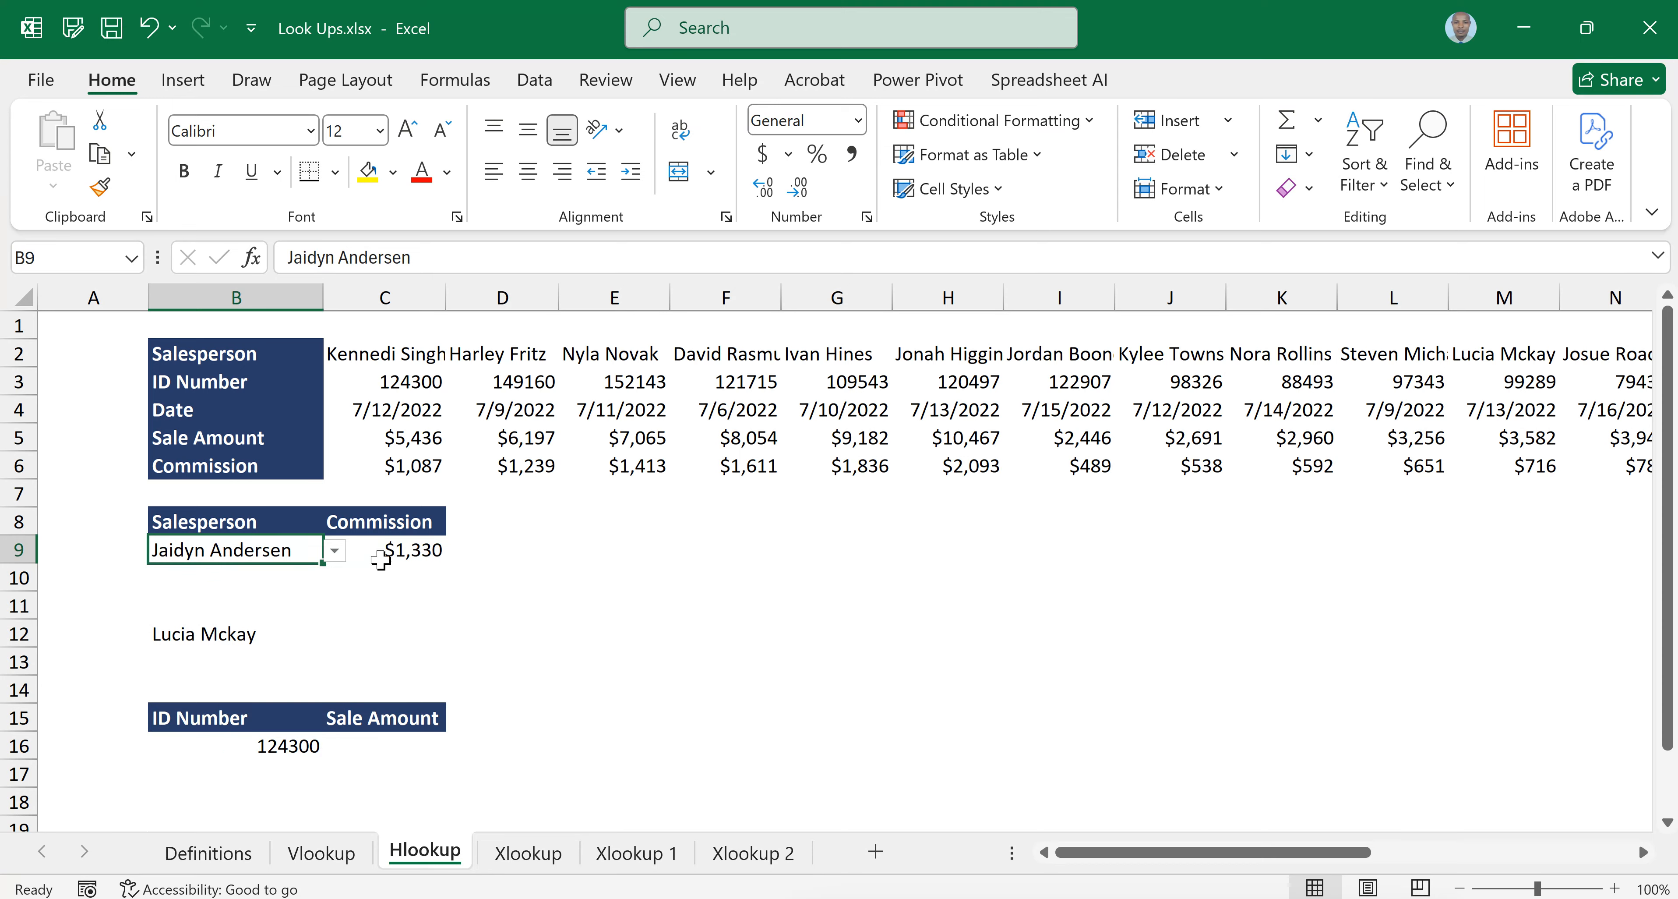
pyautogui.click(417, 547)
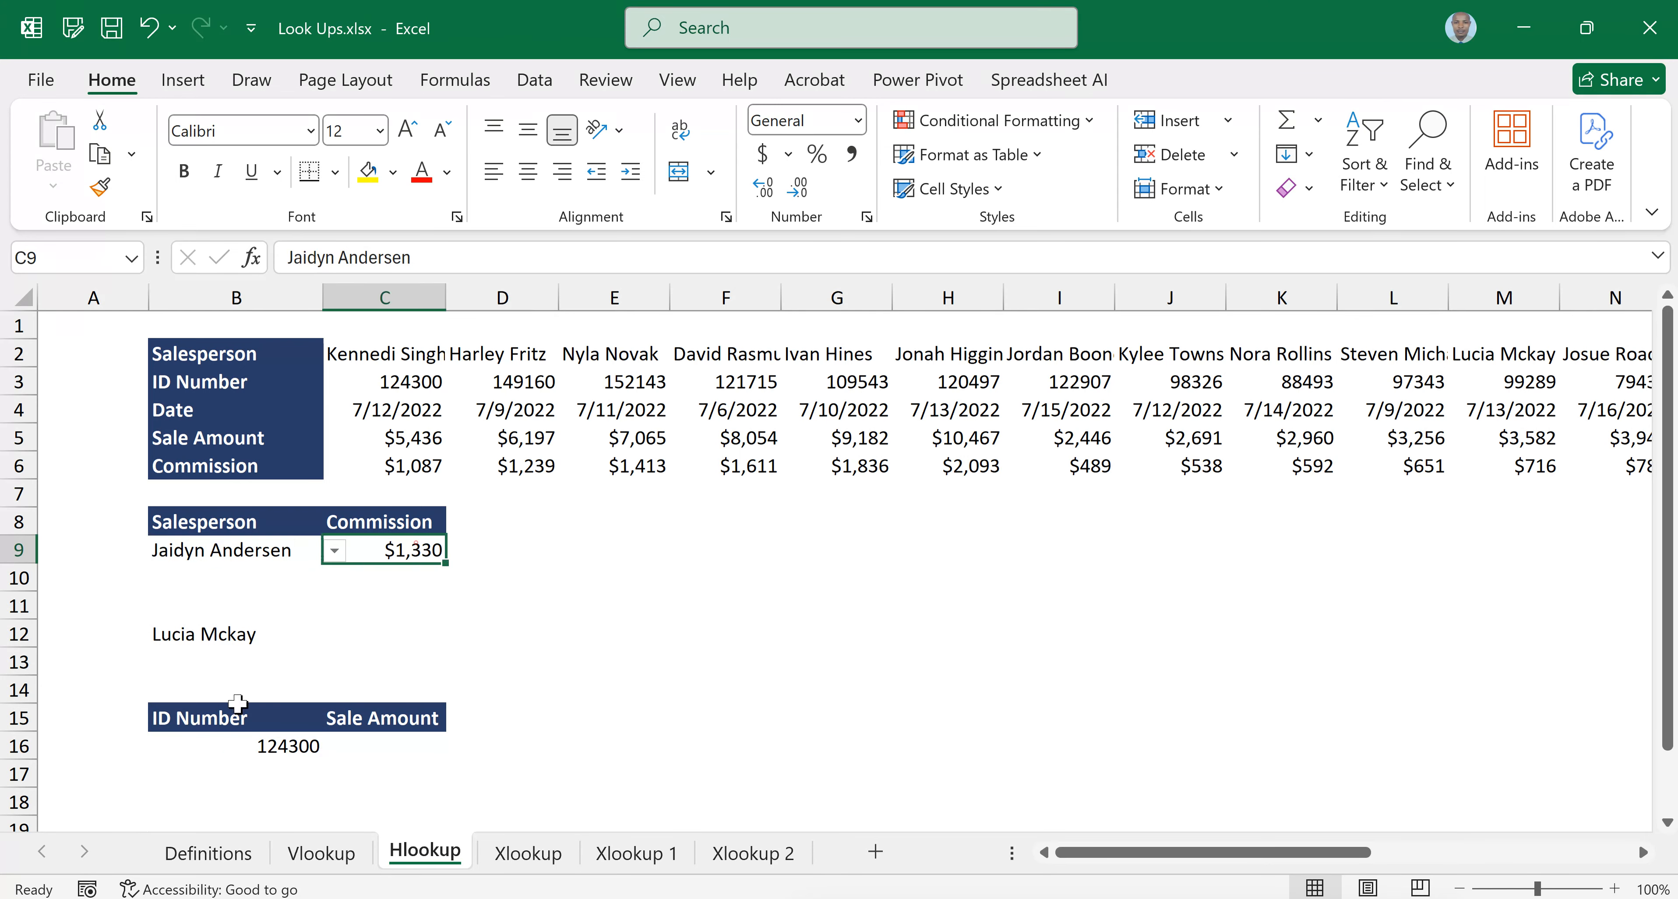
# Start a second HLOOKUP formula in C12 with B12 as the lookup value
pyautogui.click(236, 635)
pyautogui.click(385, 637)
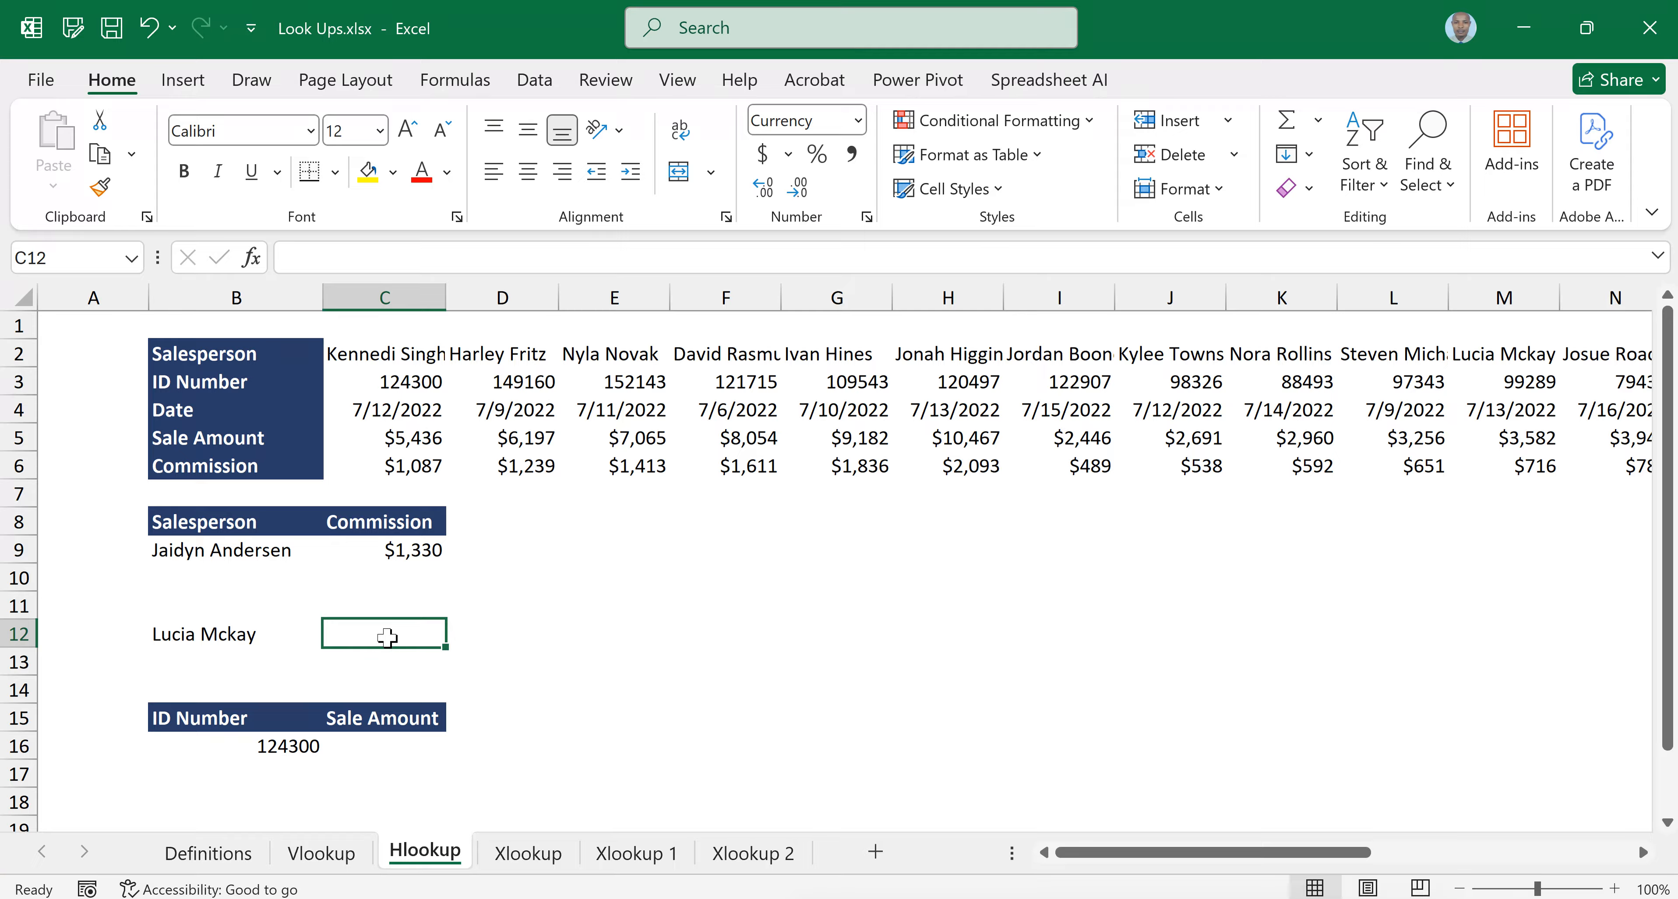
pyautogui.write('=H')
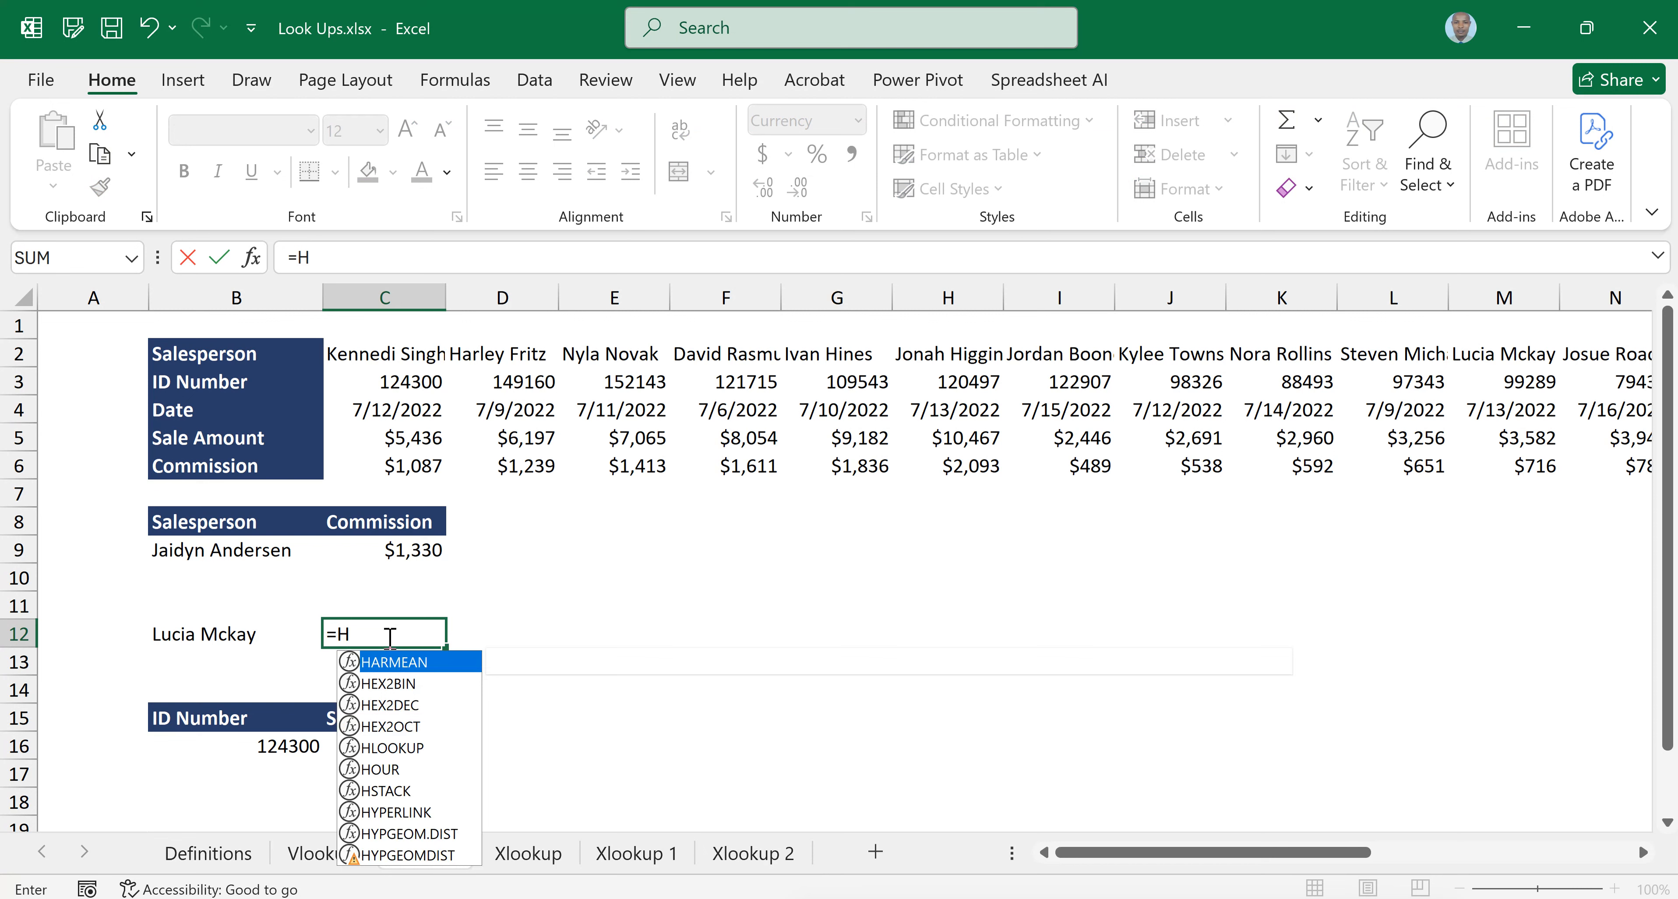
pyautogui.write('LOOKUP(')
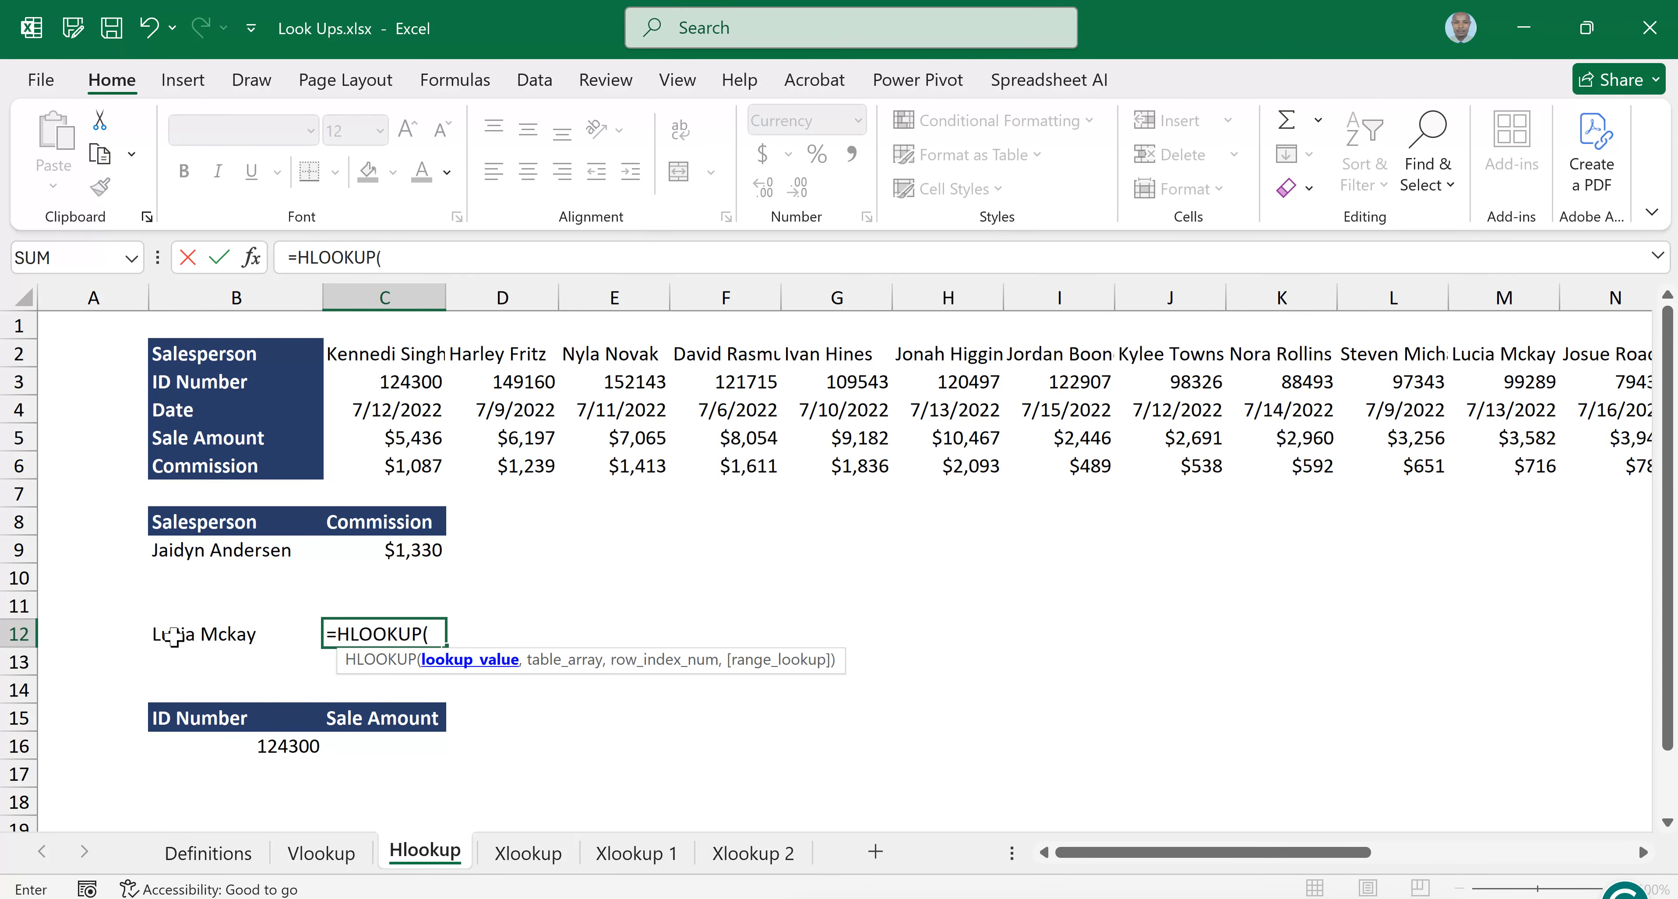
pyautogui.click(202, 635)
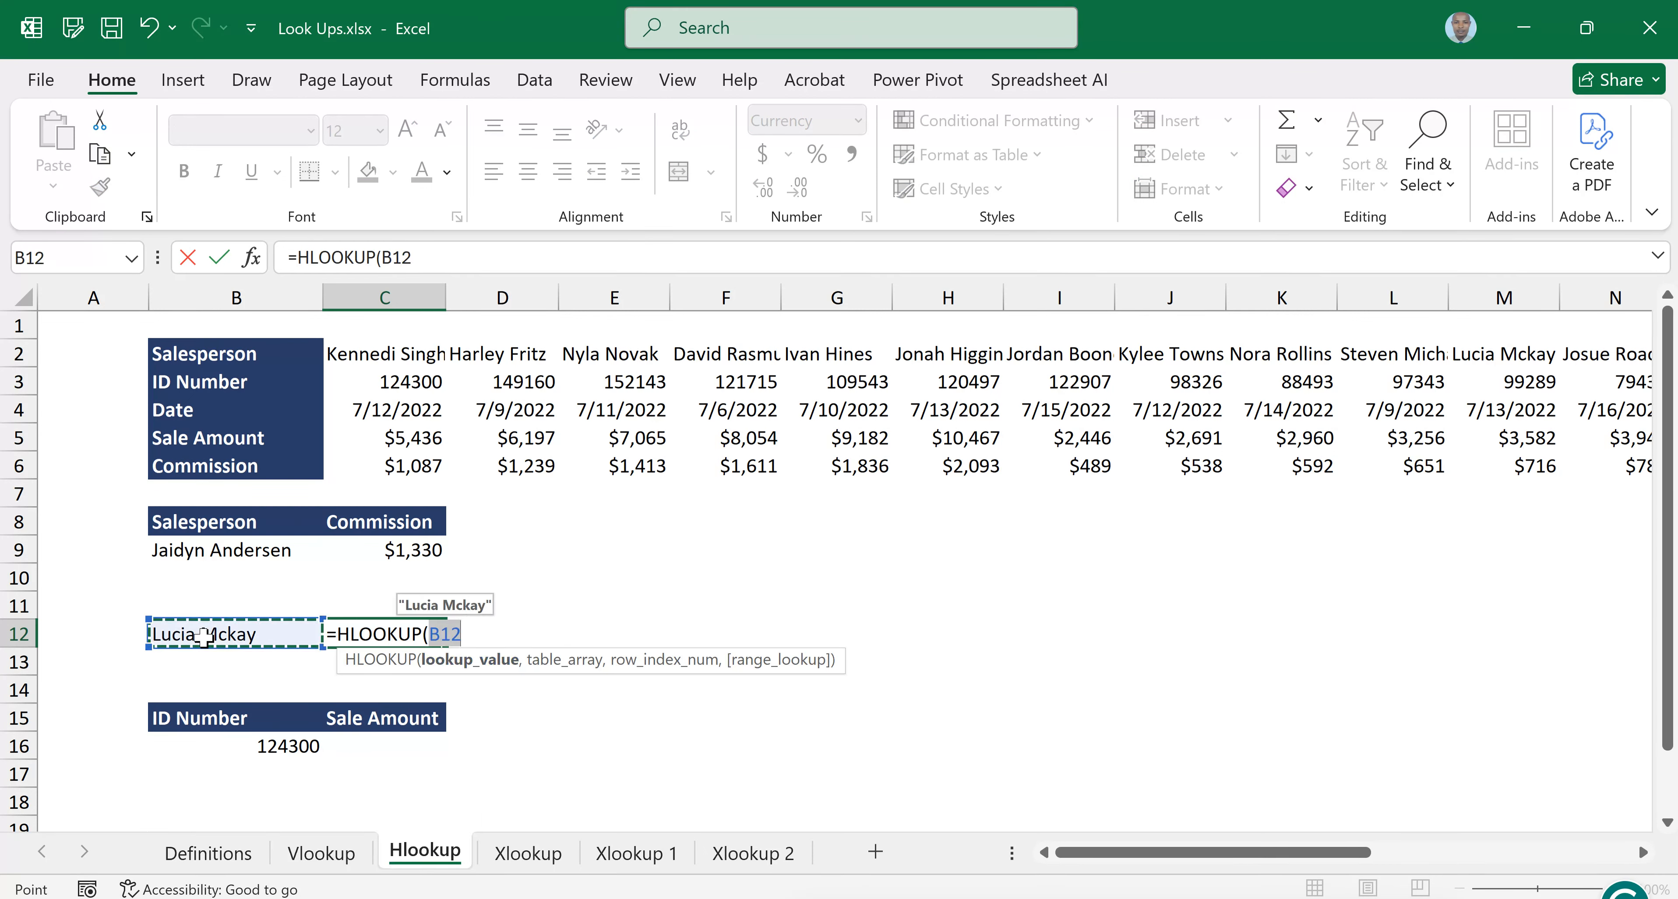
pyautogui.write(',')
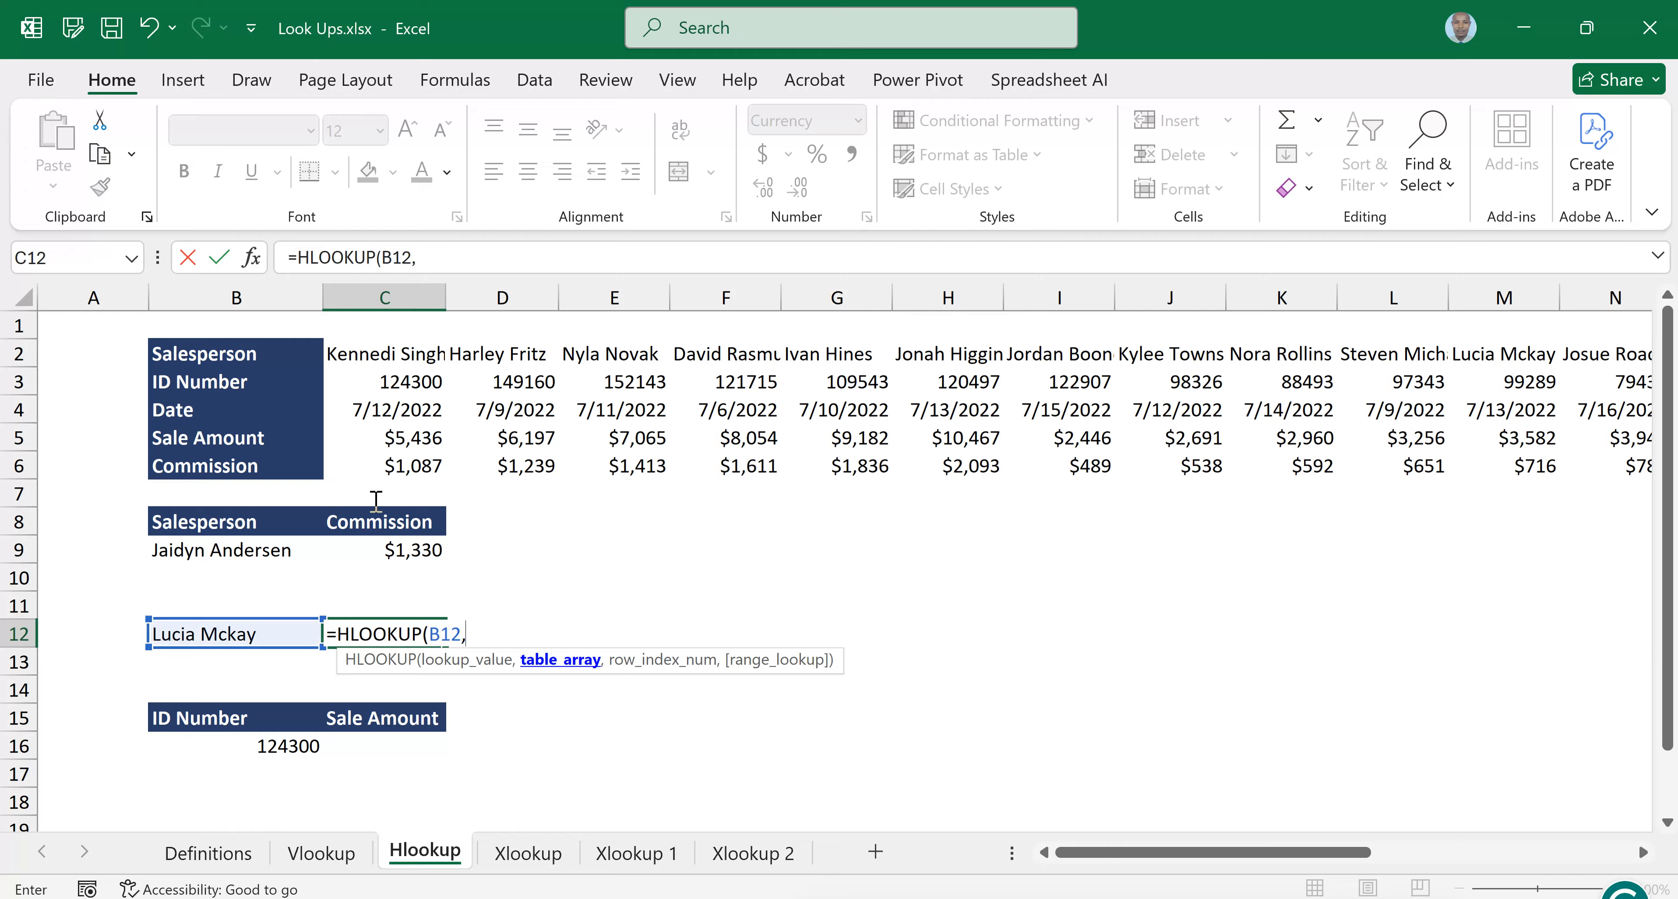
# Select the sales table B2:X6 as the table array of the HLOOKUP in C12
pyautogui.click(207, 362)
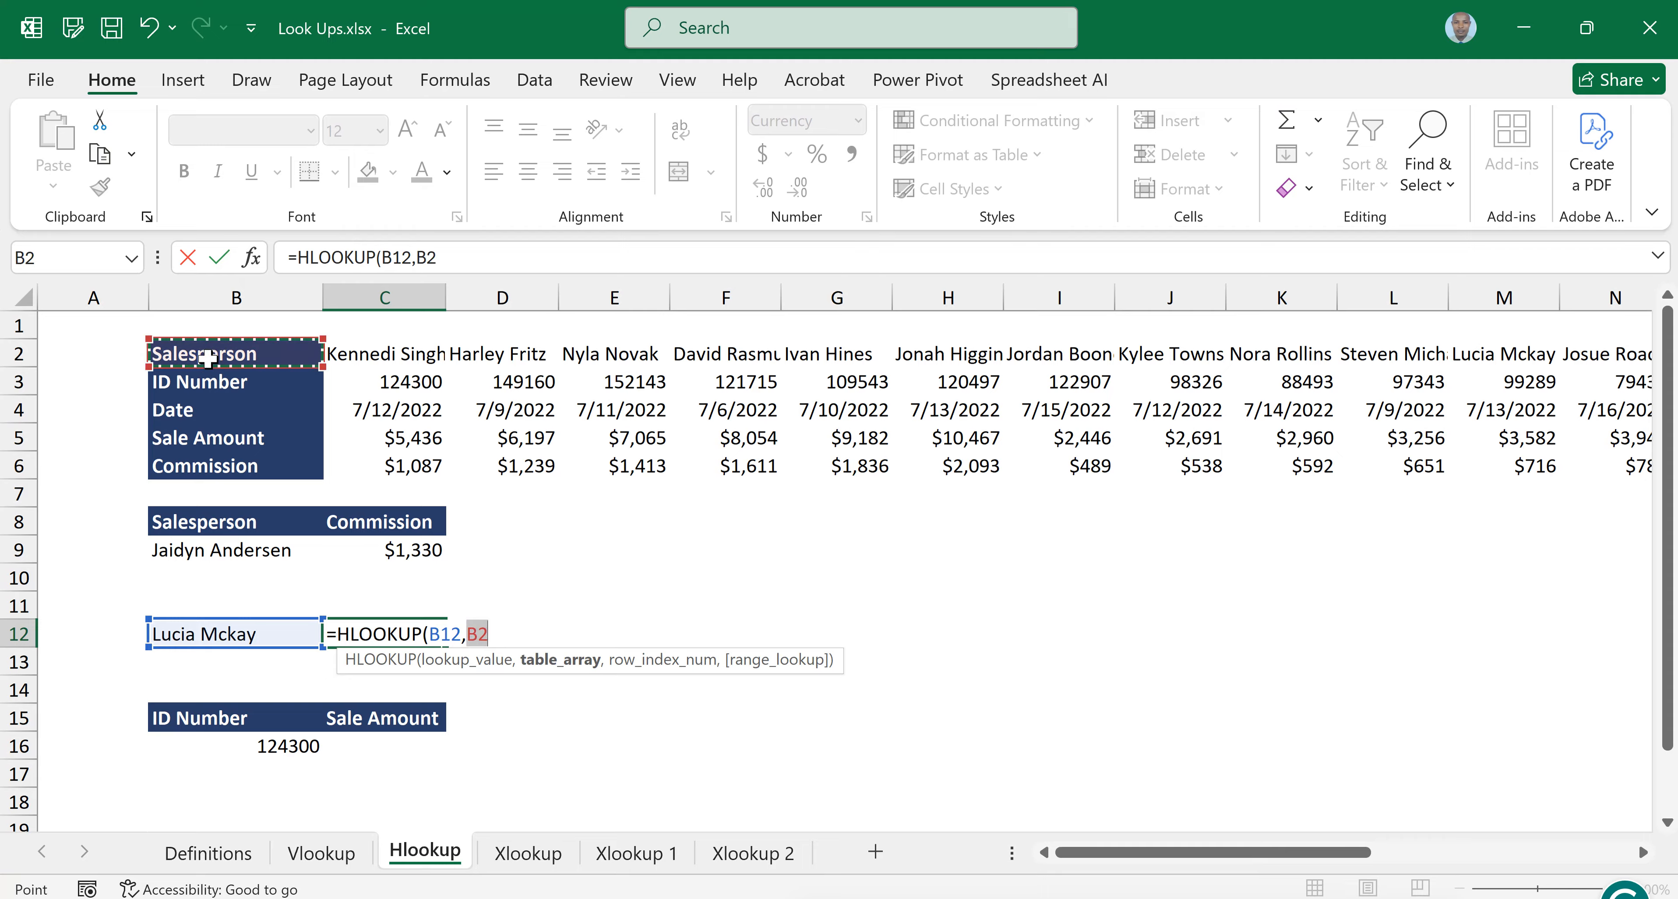
pyautogui.hotkey('shift', 'Down')
pyautogui.hotkey('shift', 'Down')
pyautogui.hotkey('shift', 'Down')
pyautogui.hotkey('shift', 'Down')
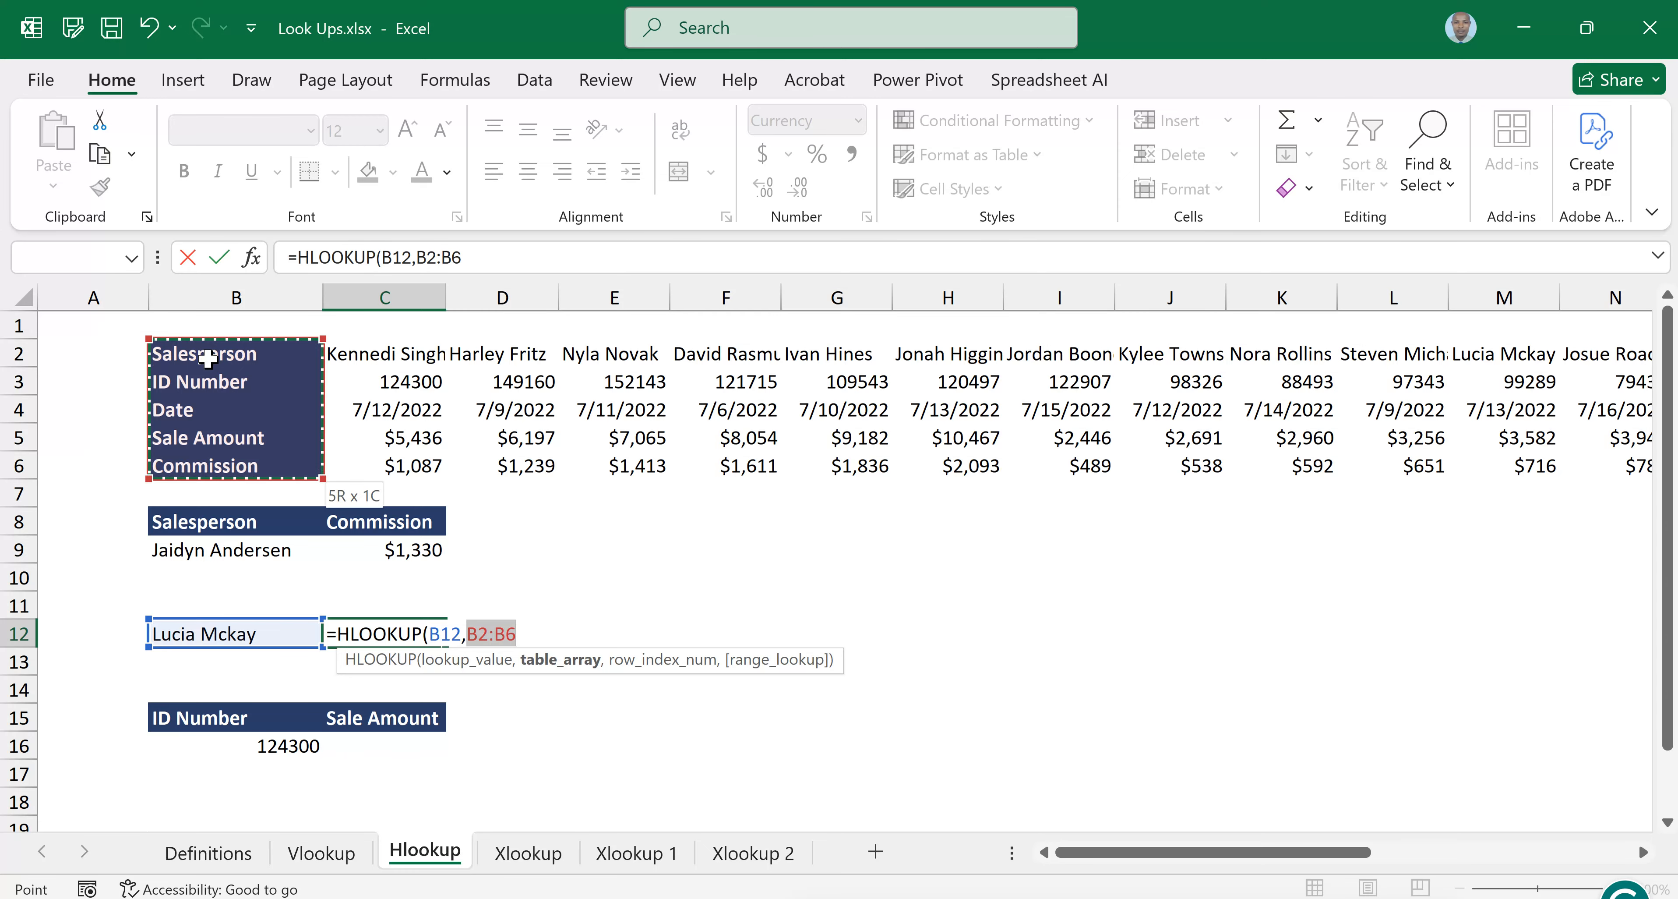
pyautogui.hotkey('ctrl', 'shift', 'Right')
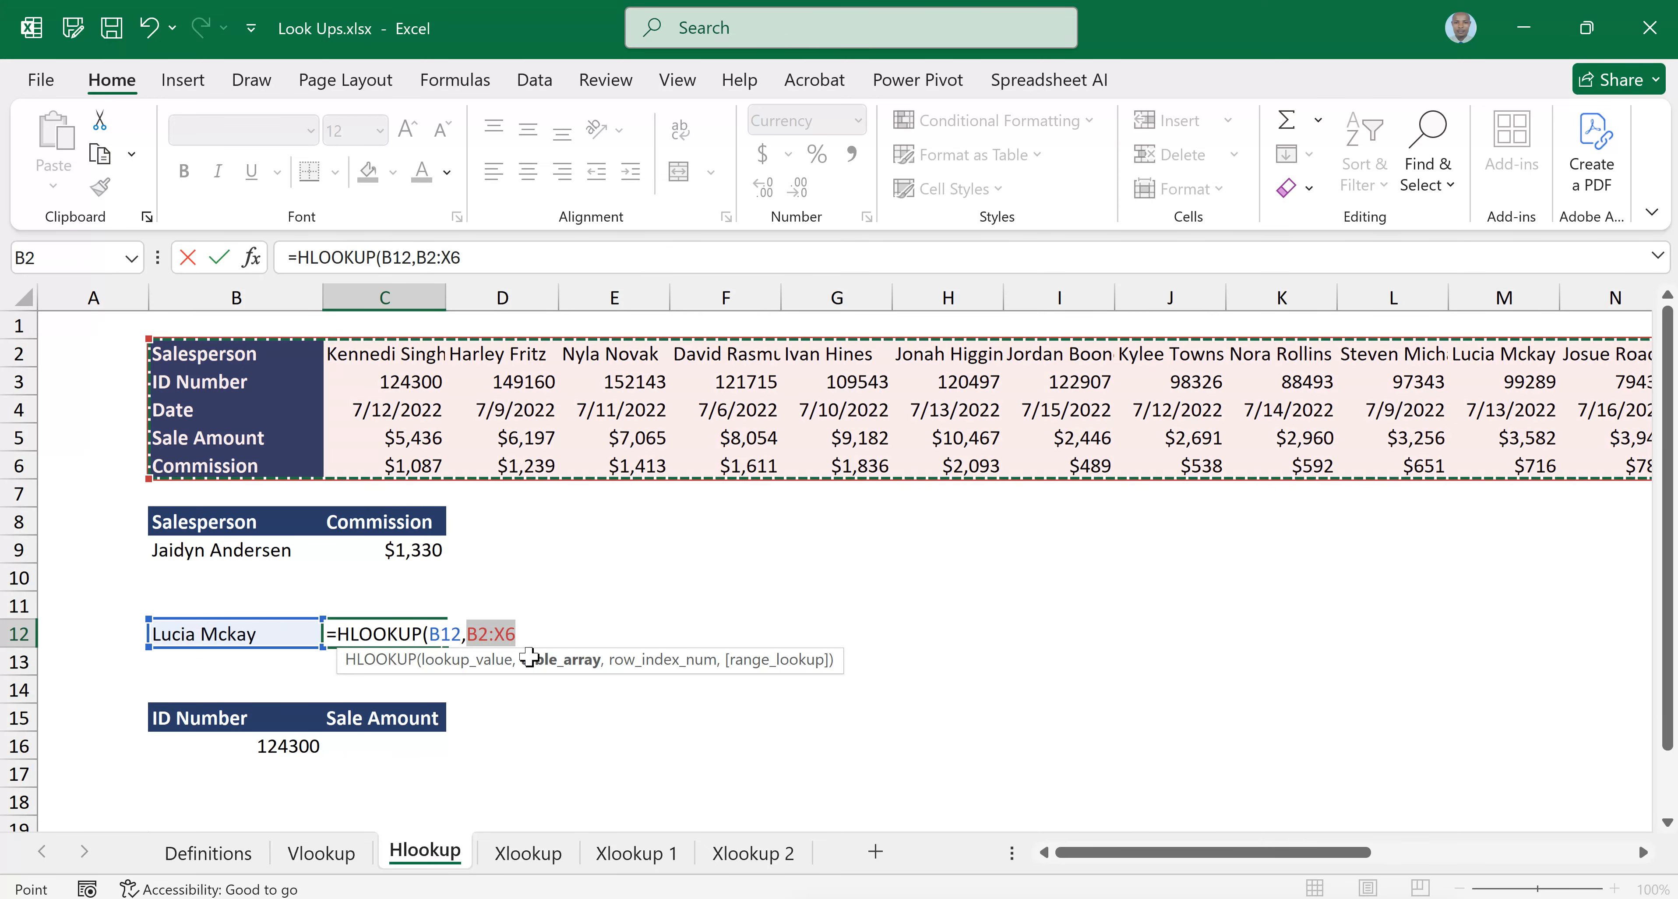
# Complete the HLOOKUP in C12 with row index number 5 and FALSE for an exact match
pyautogui.write(',')
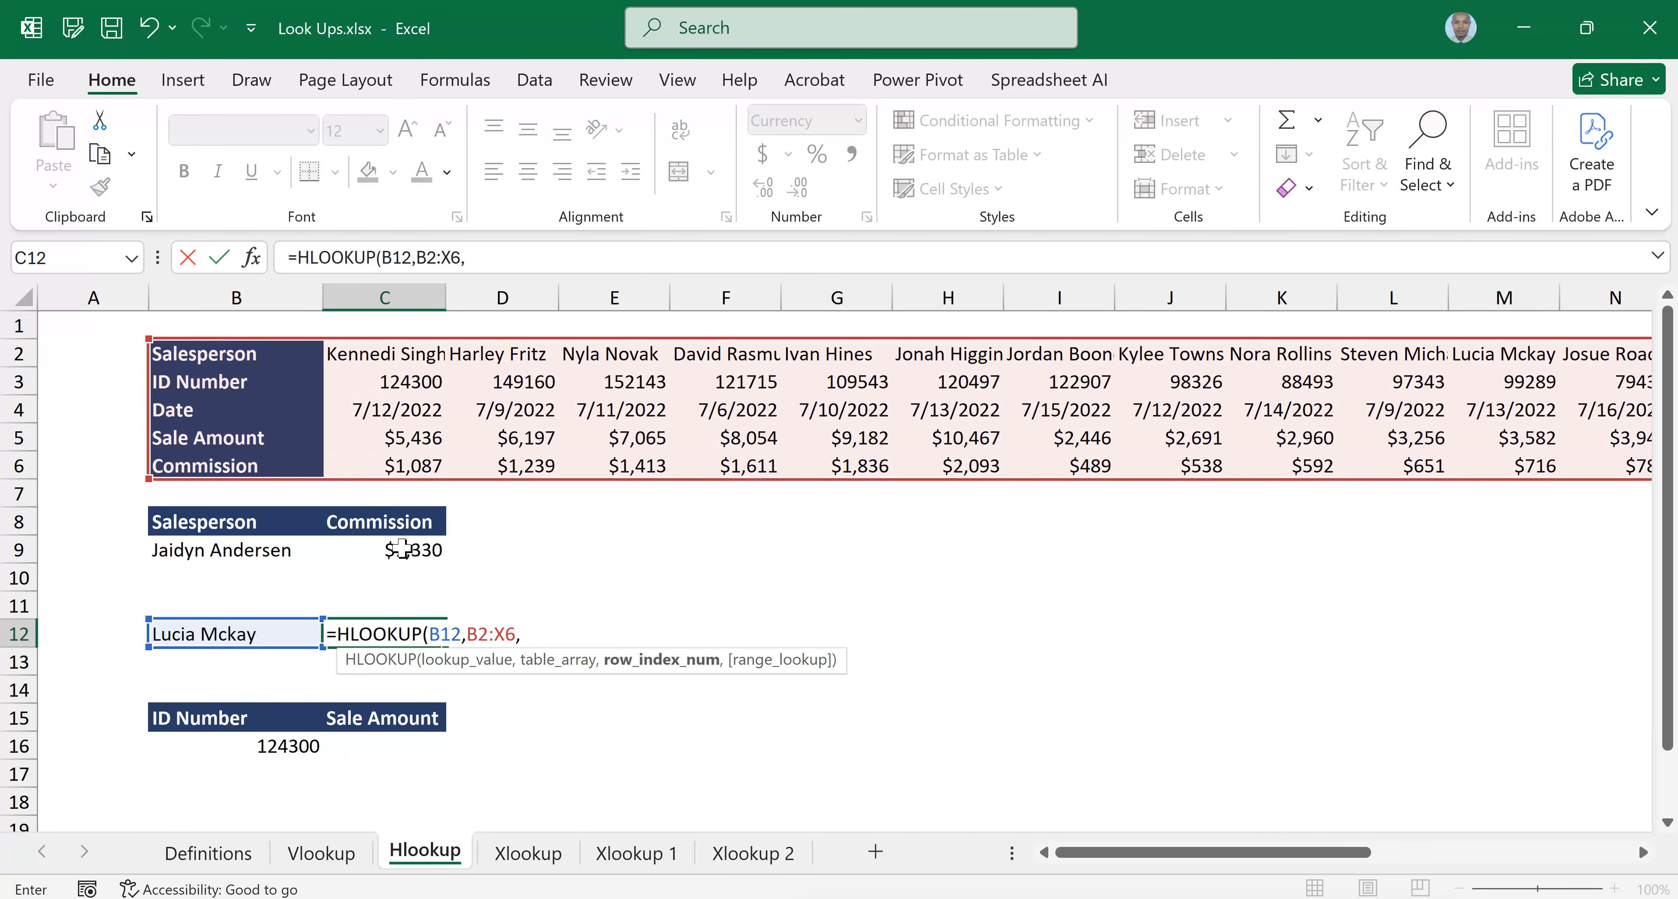
pyautogui.write('5,')
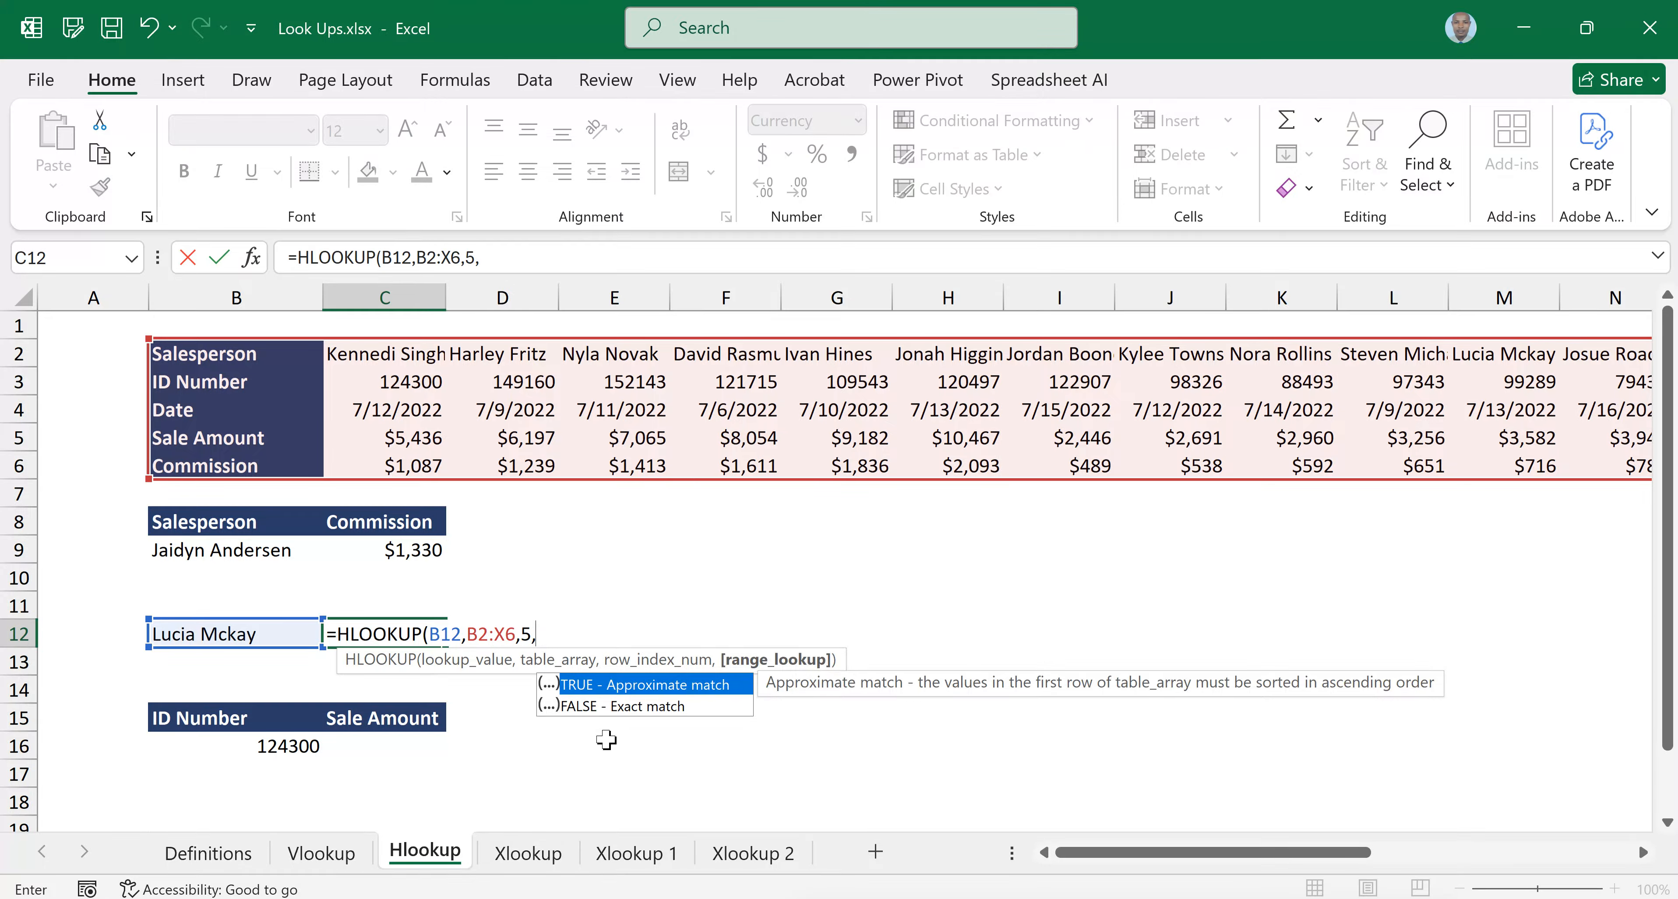
pyautogui.click(601, 710)
pyautogui.doubleClick(601, 707)
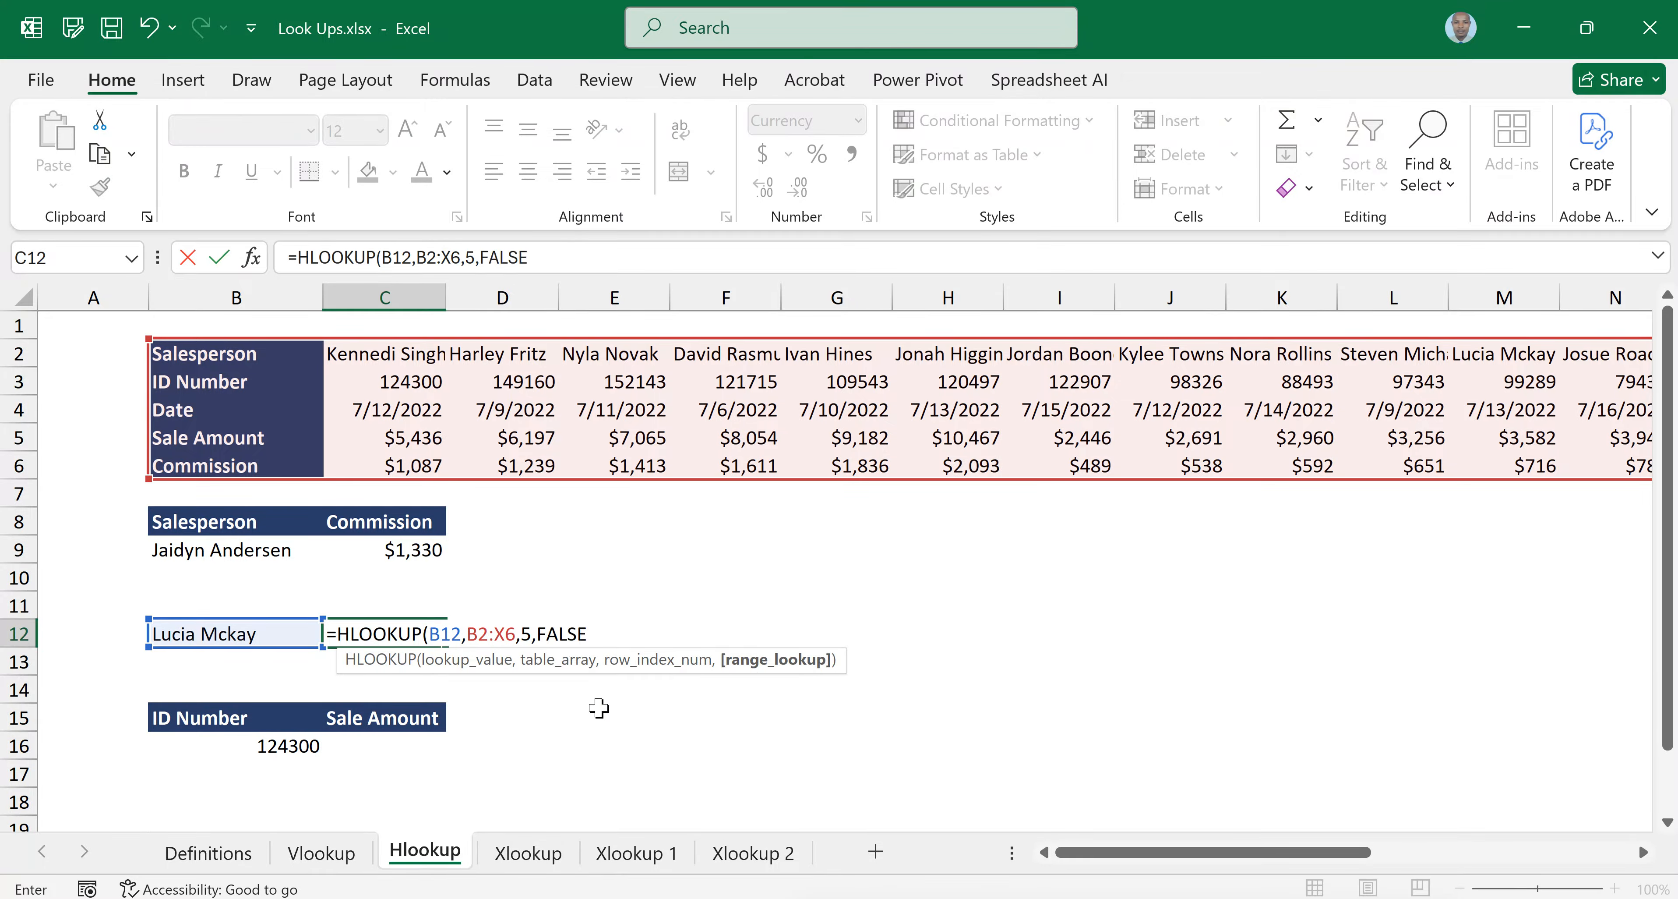
pyautogui.write(')')
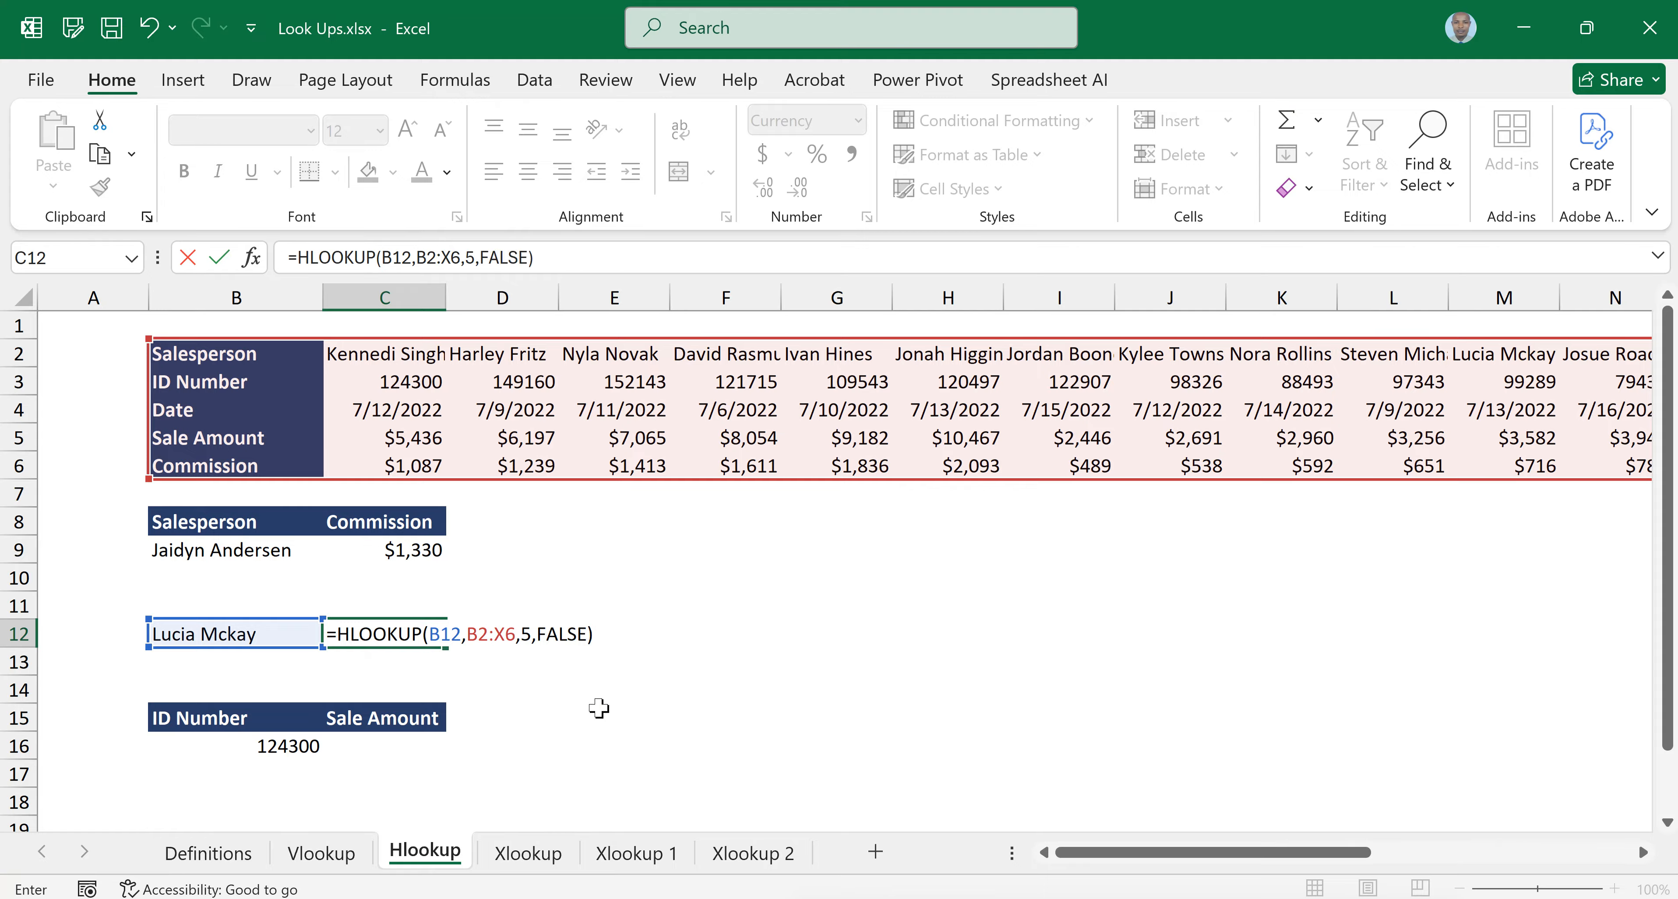
pyautogui.press('Return')
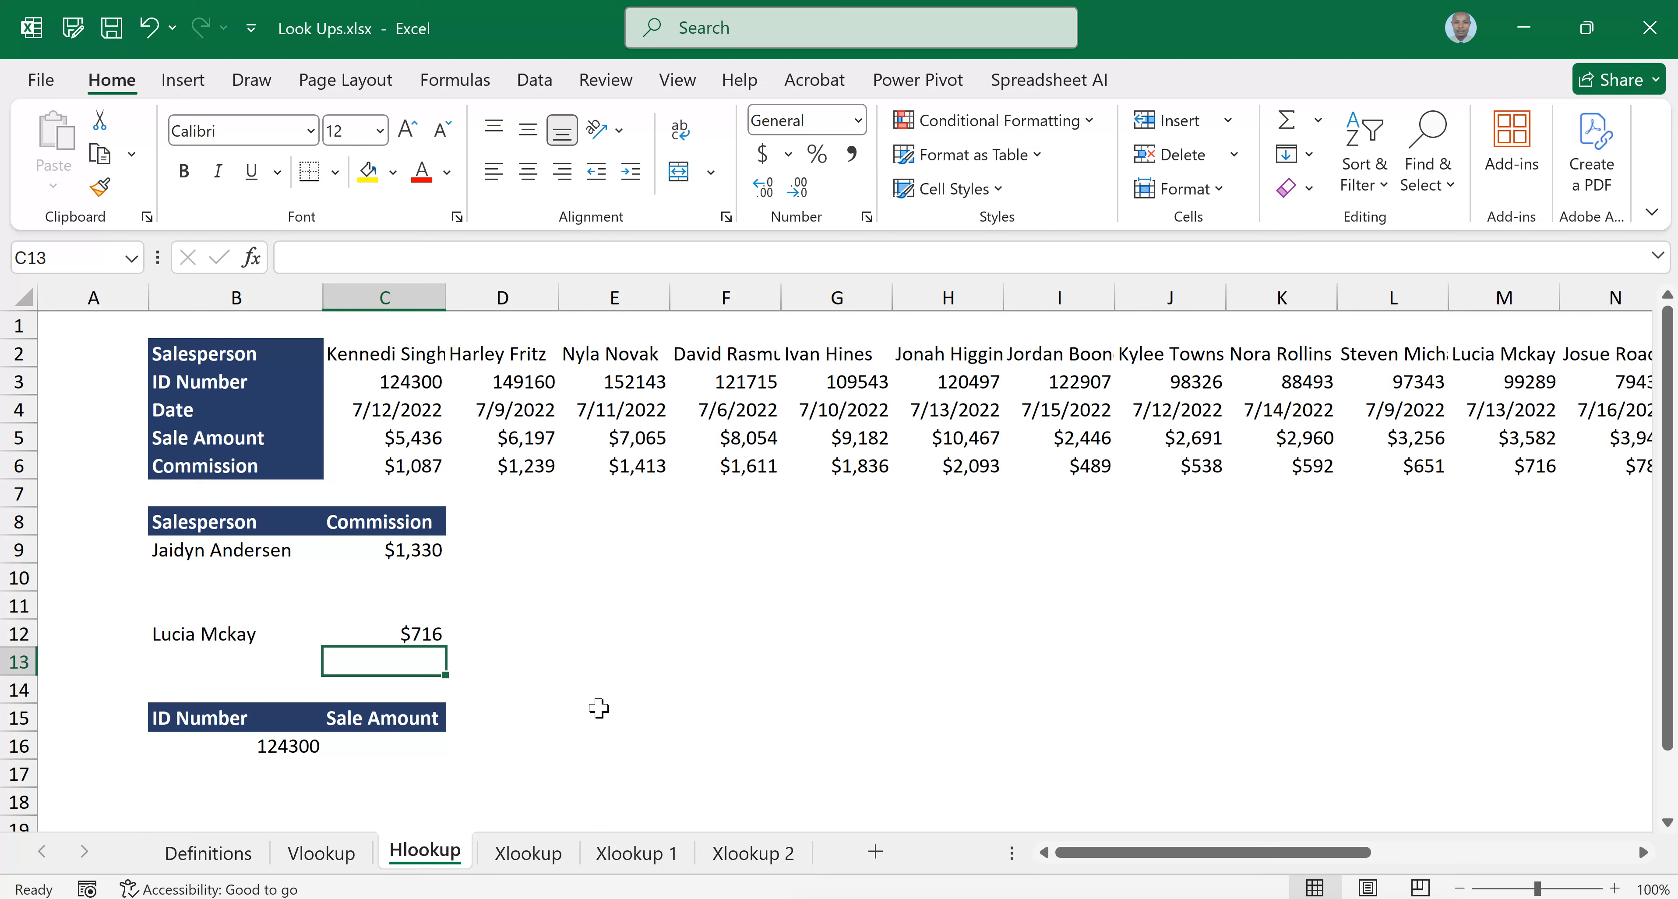
# Change the salesperson in B12 to the fifth-to-last name in its list, the one found in T2
pyautogui.click(300, 640)
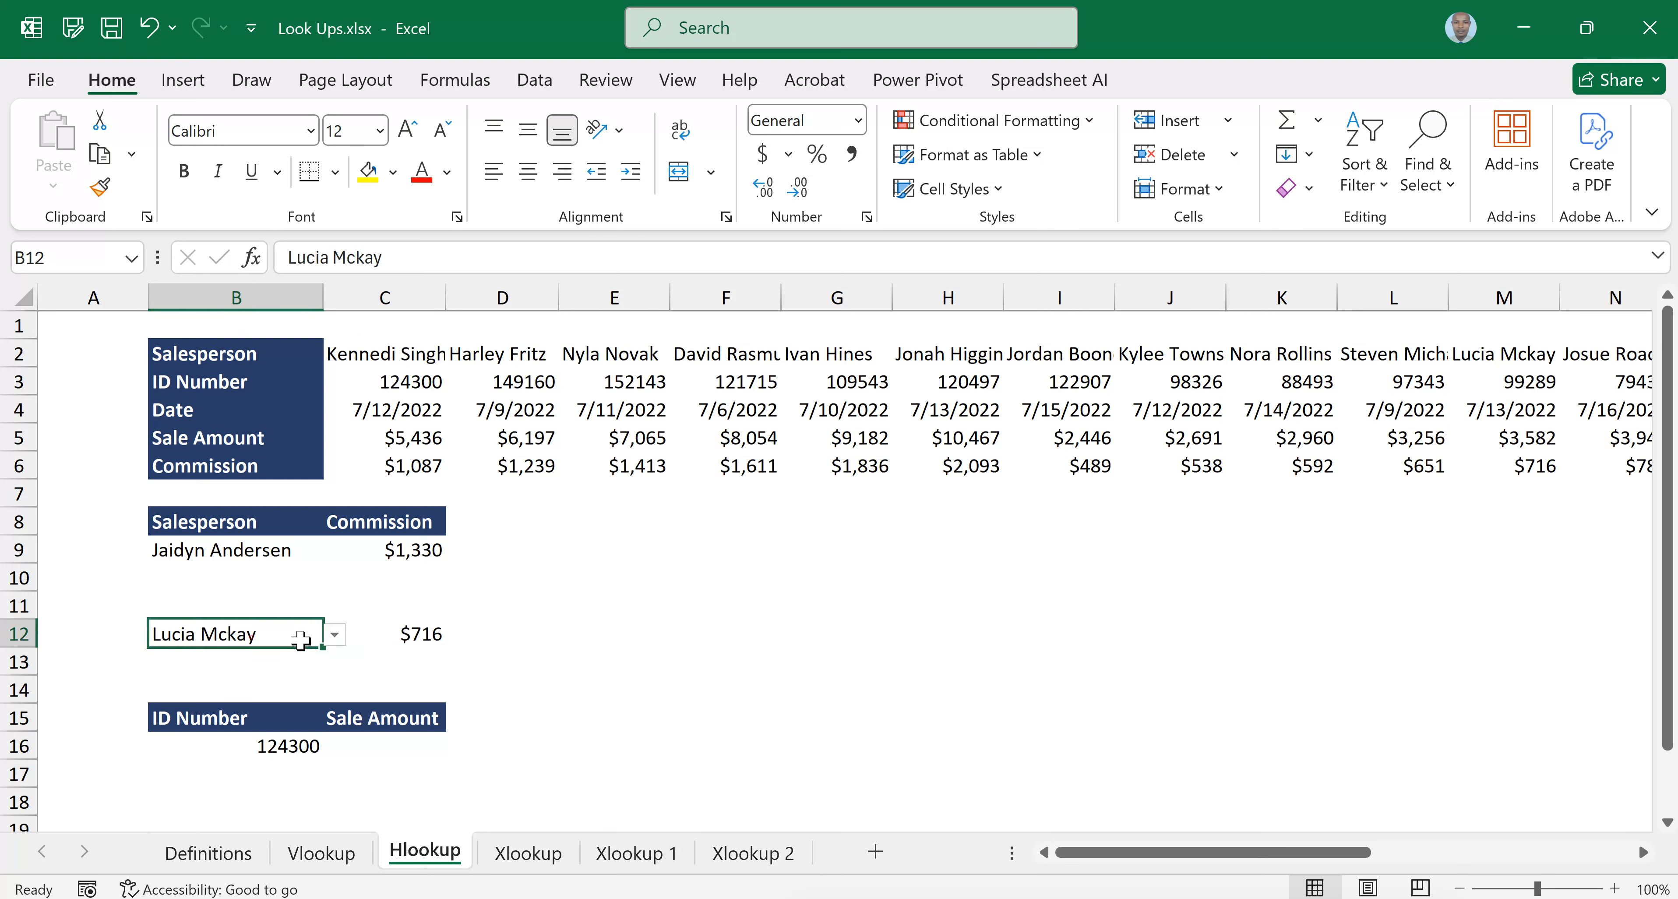
pyautogui.click(334, 634)
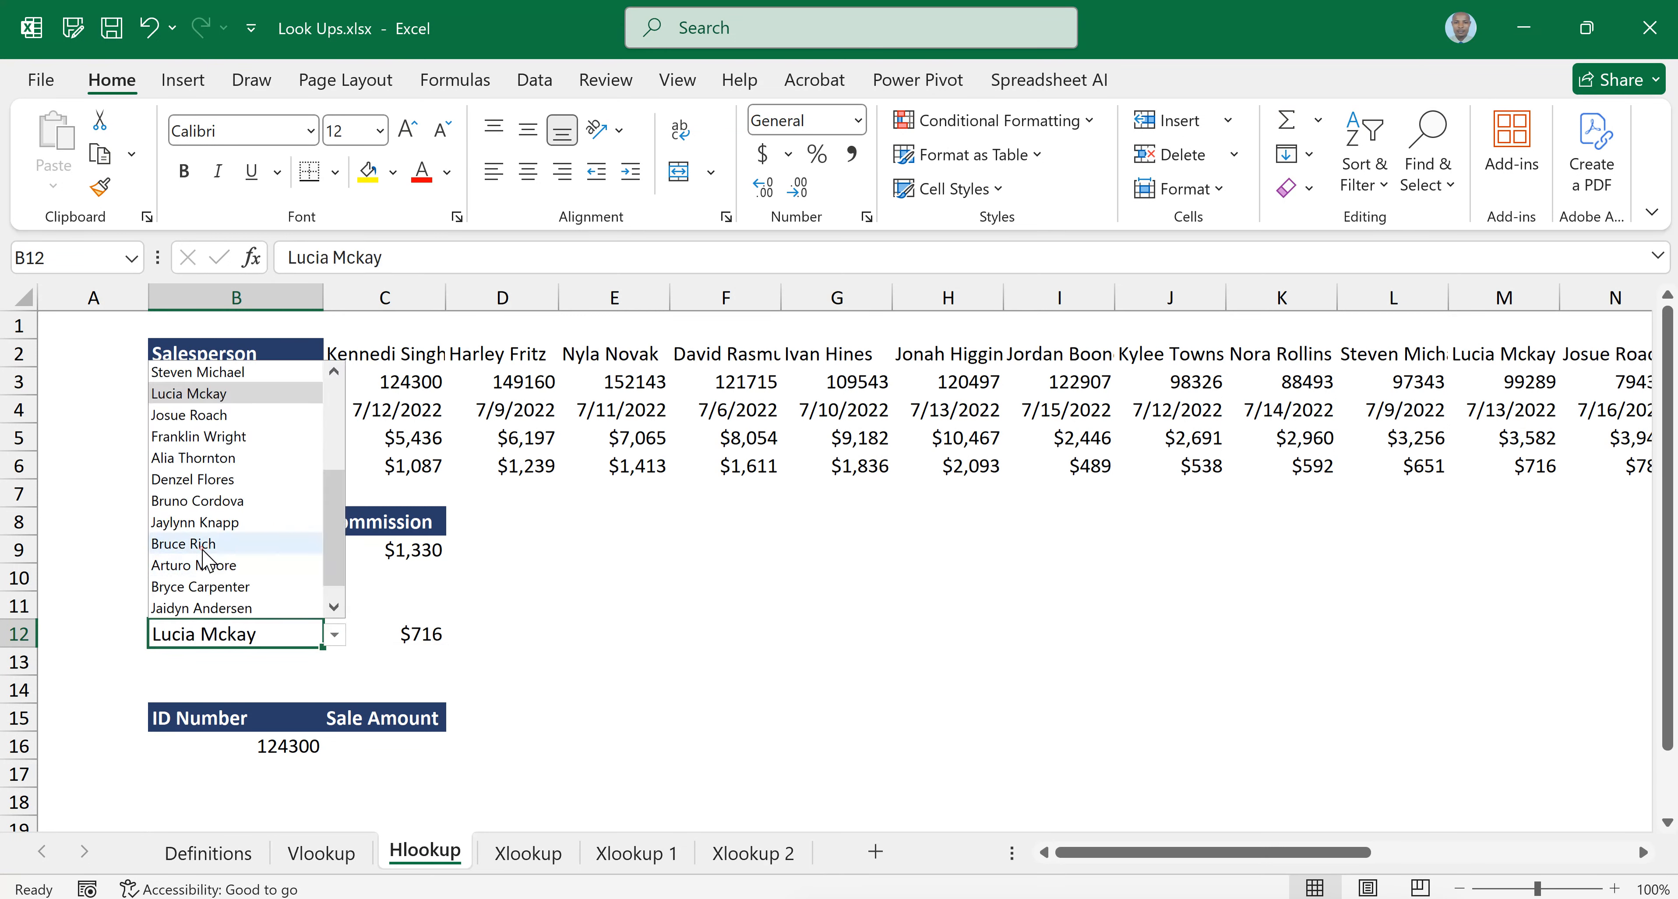
pyautogui.click(184, 543)
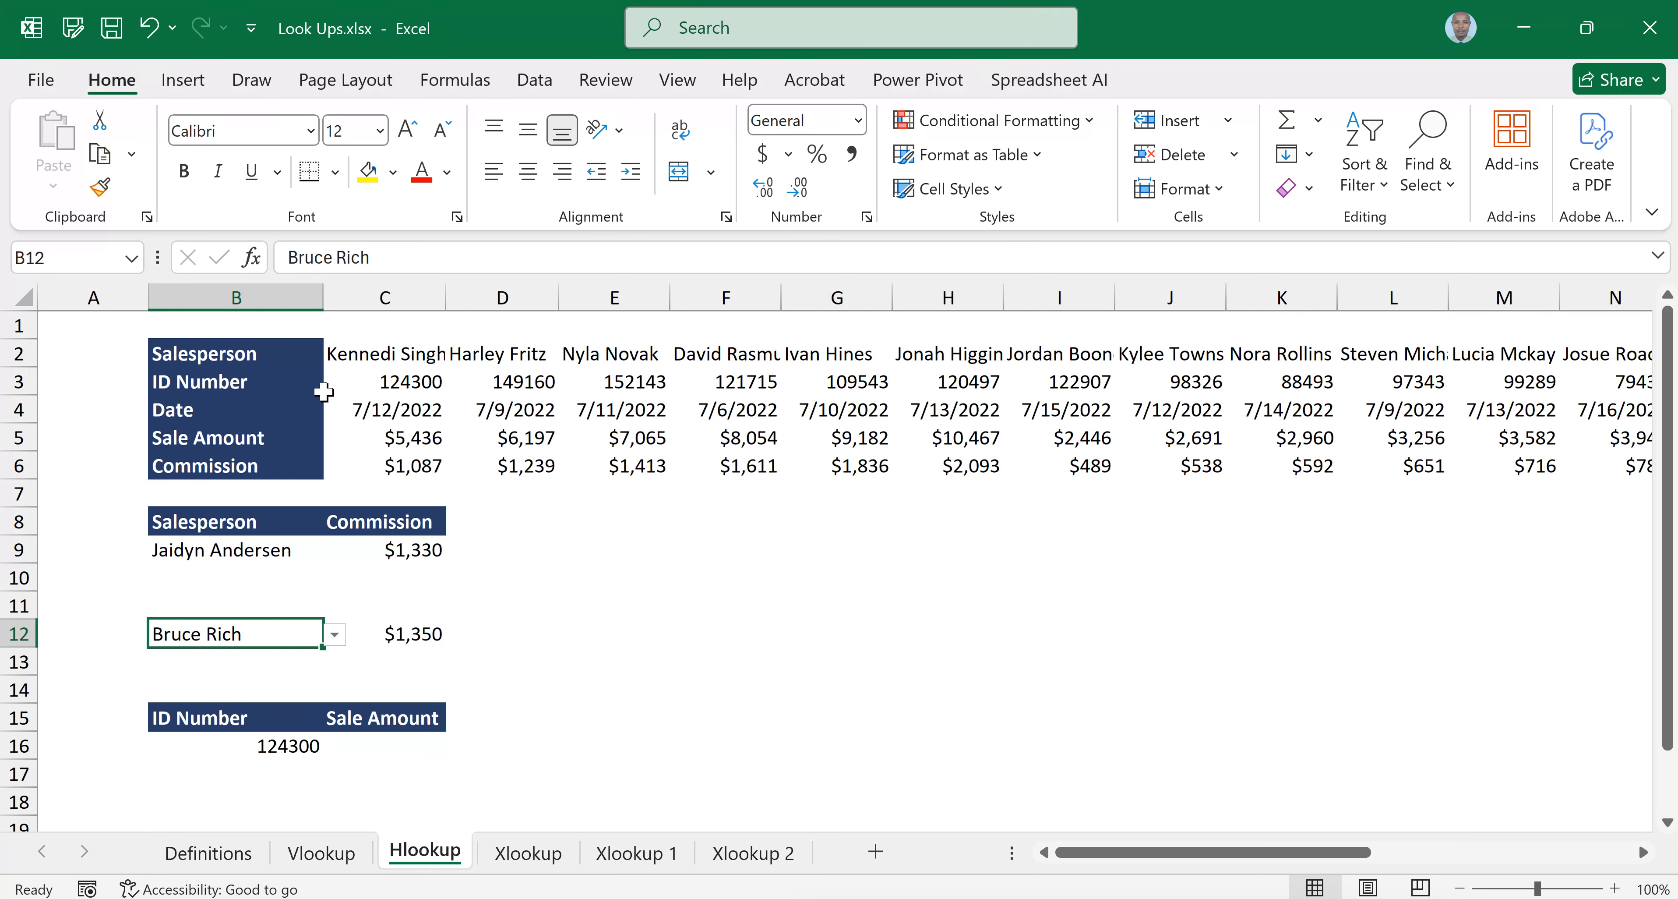
# Replace the Sale Amount header in C15 with SalesPerson
pyautogui.click(379, 718)
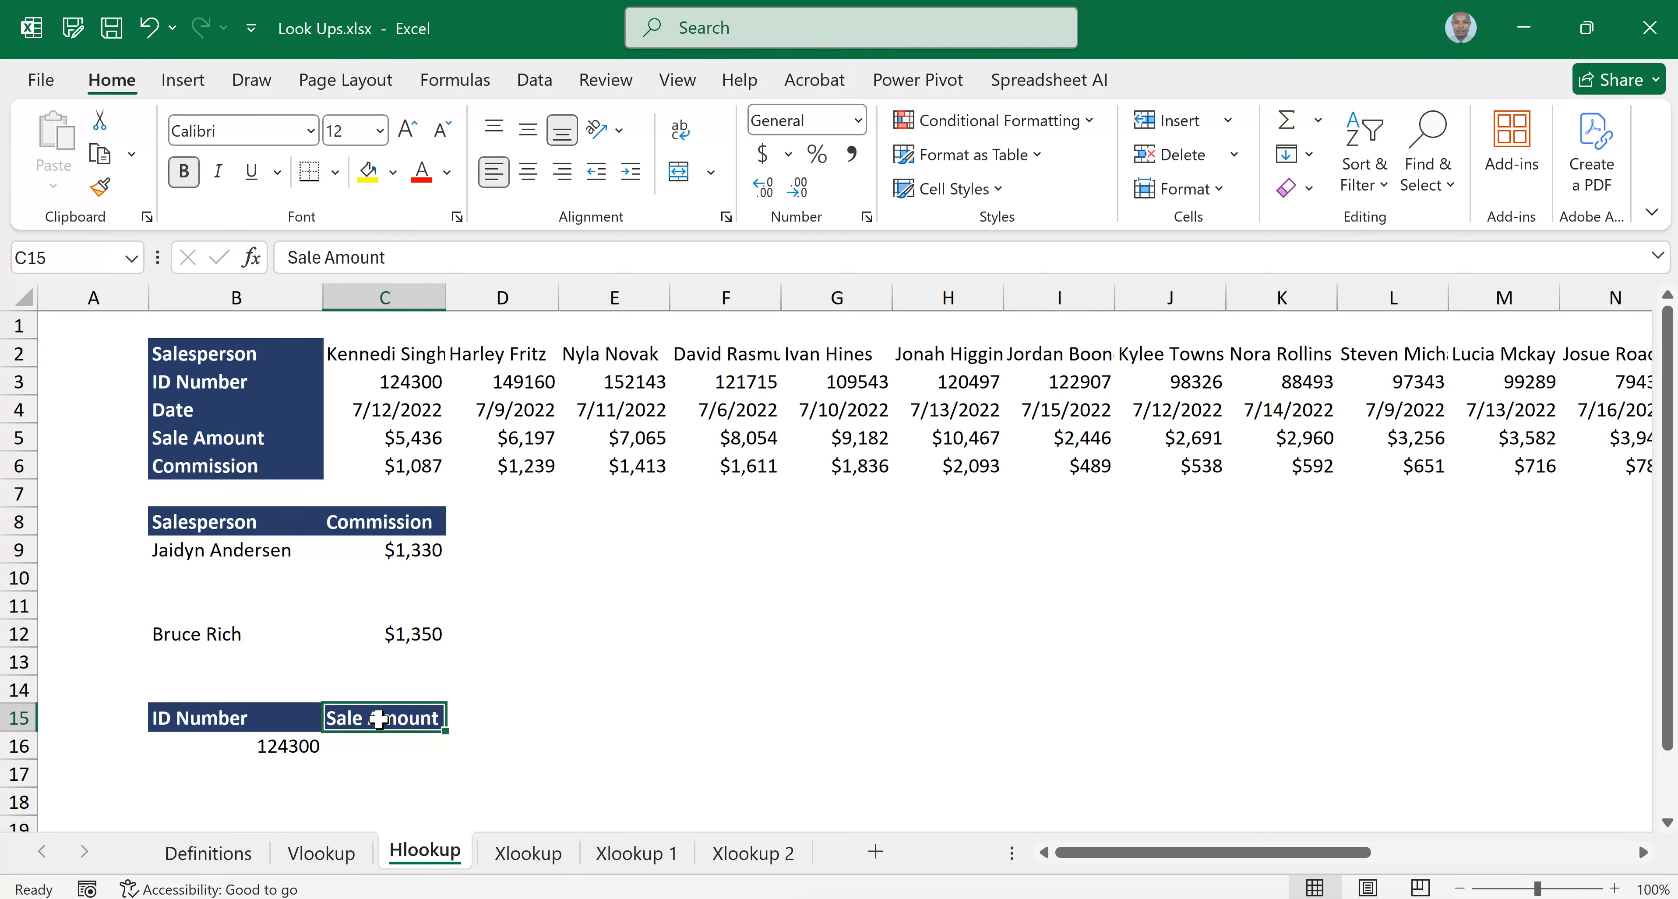
pyautogui.write('Sales P')
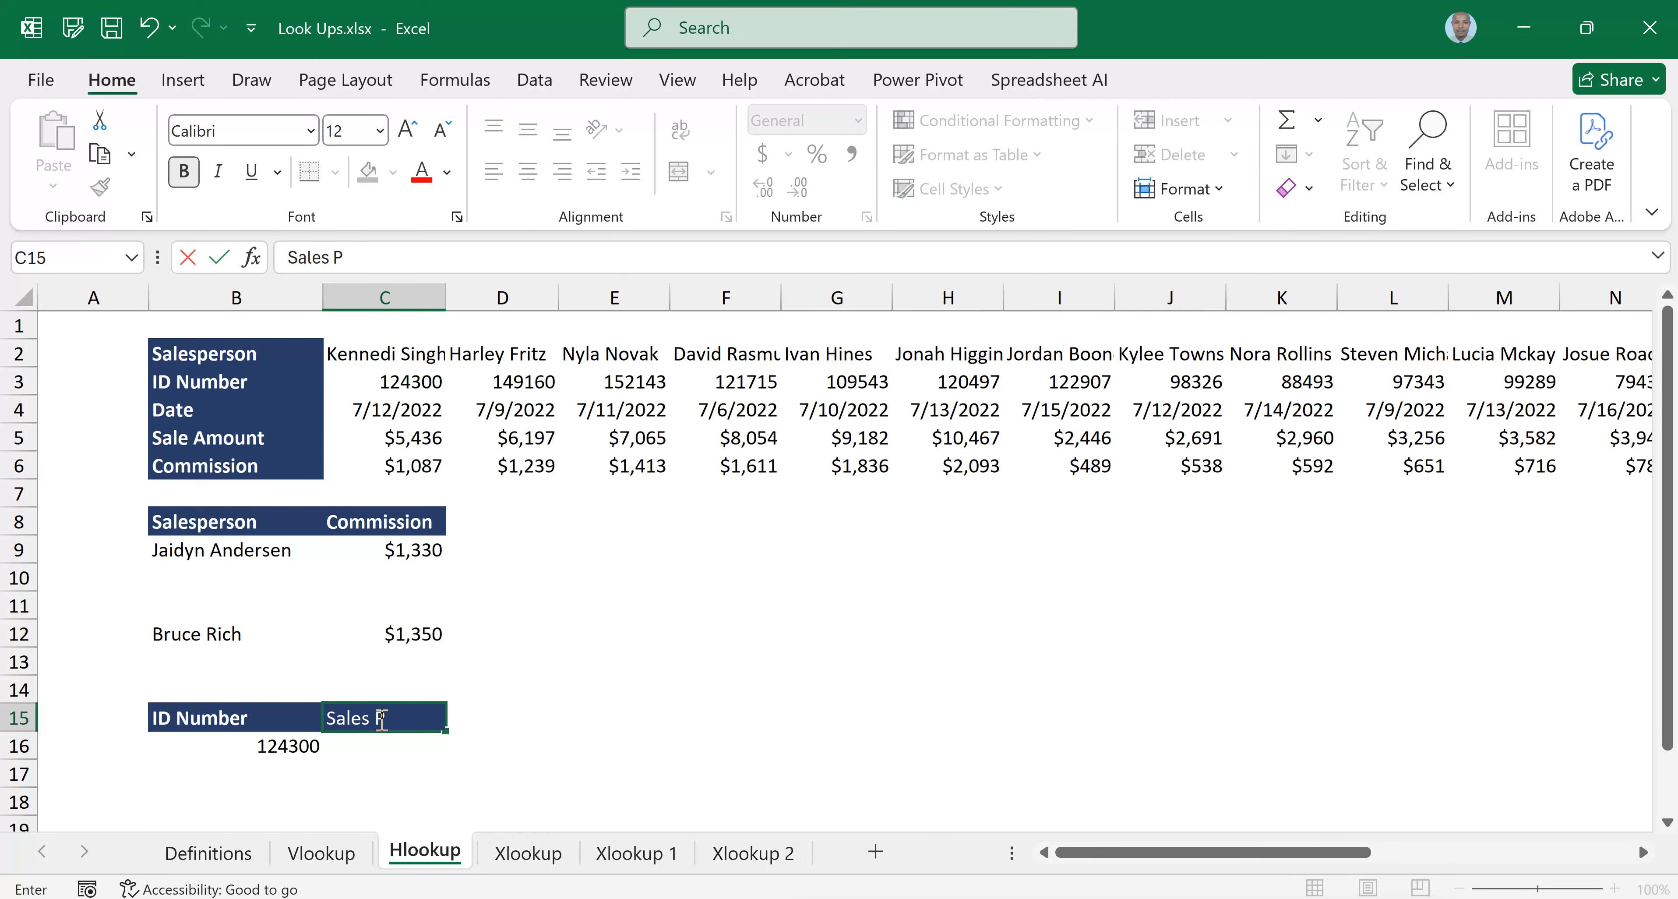
pyautogui.write('erson')
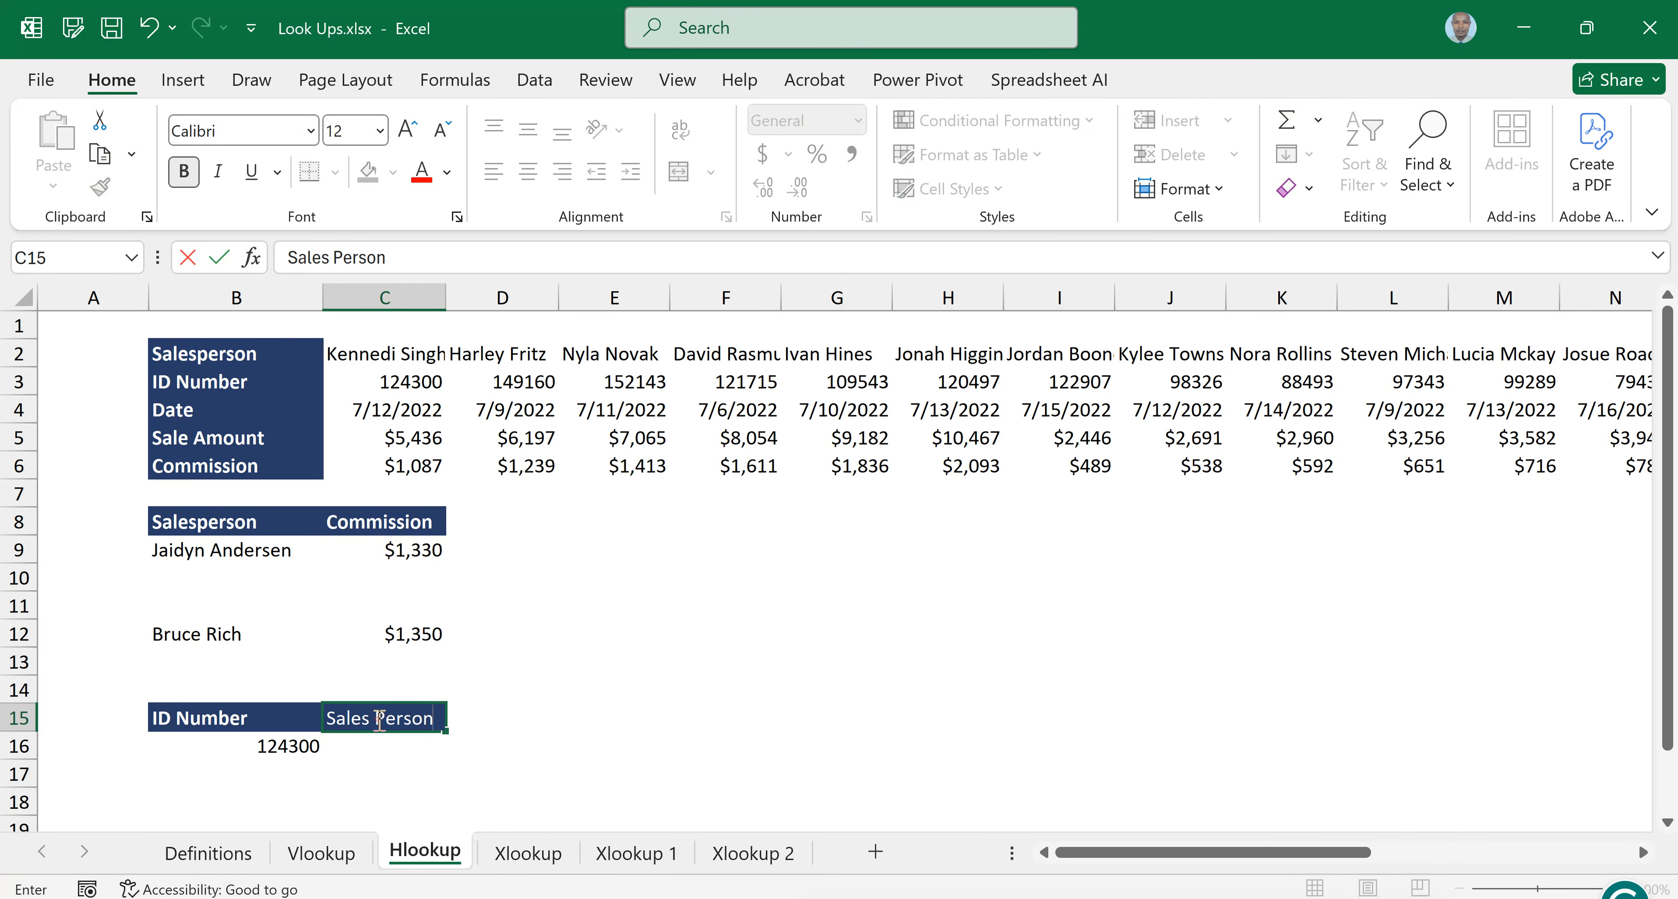
pyautogui.click(379, 719)
pyautogui.press('BackSpace')
pyautogui.press('Tab')
pyautogui.press('Tab')
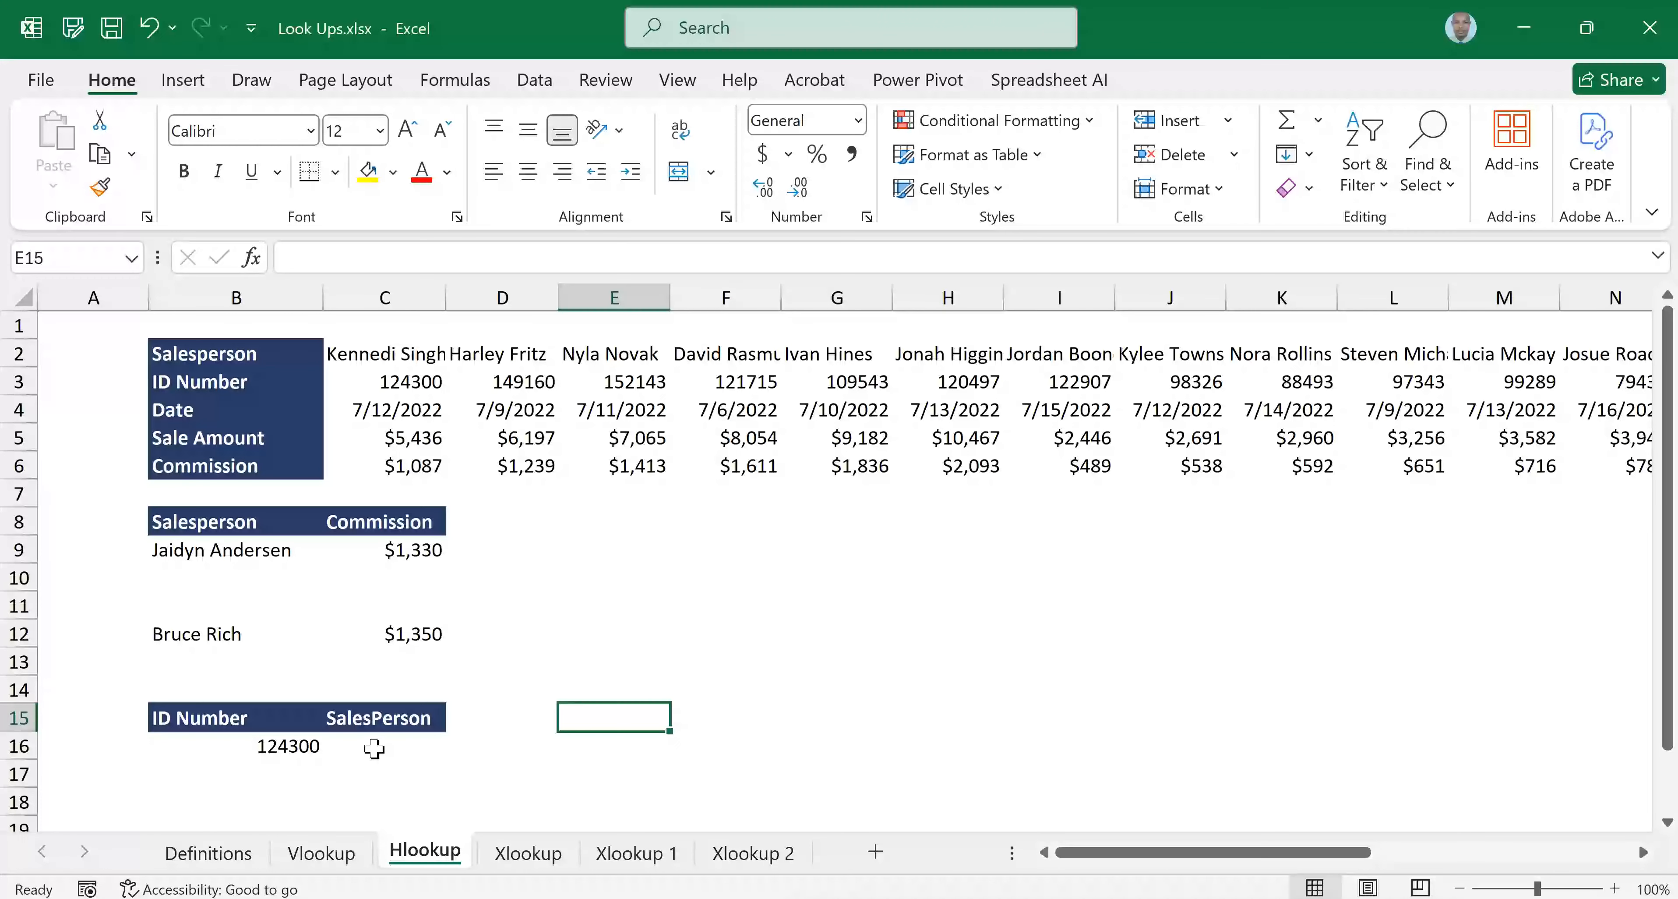
# Start an HLOOKUP formula in C16 with the ID number in B16 as the lookup value
pyautogui.click(373, 747)
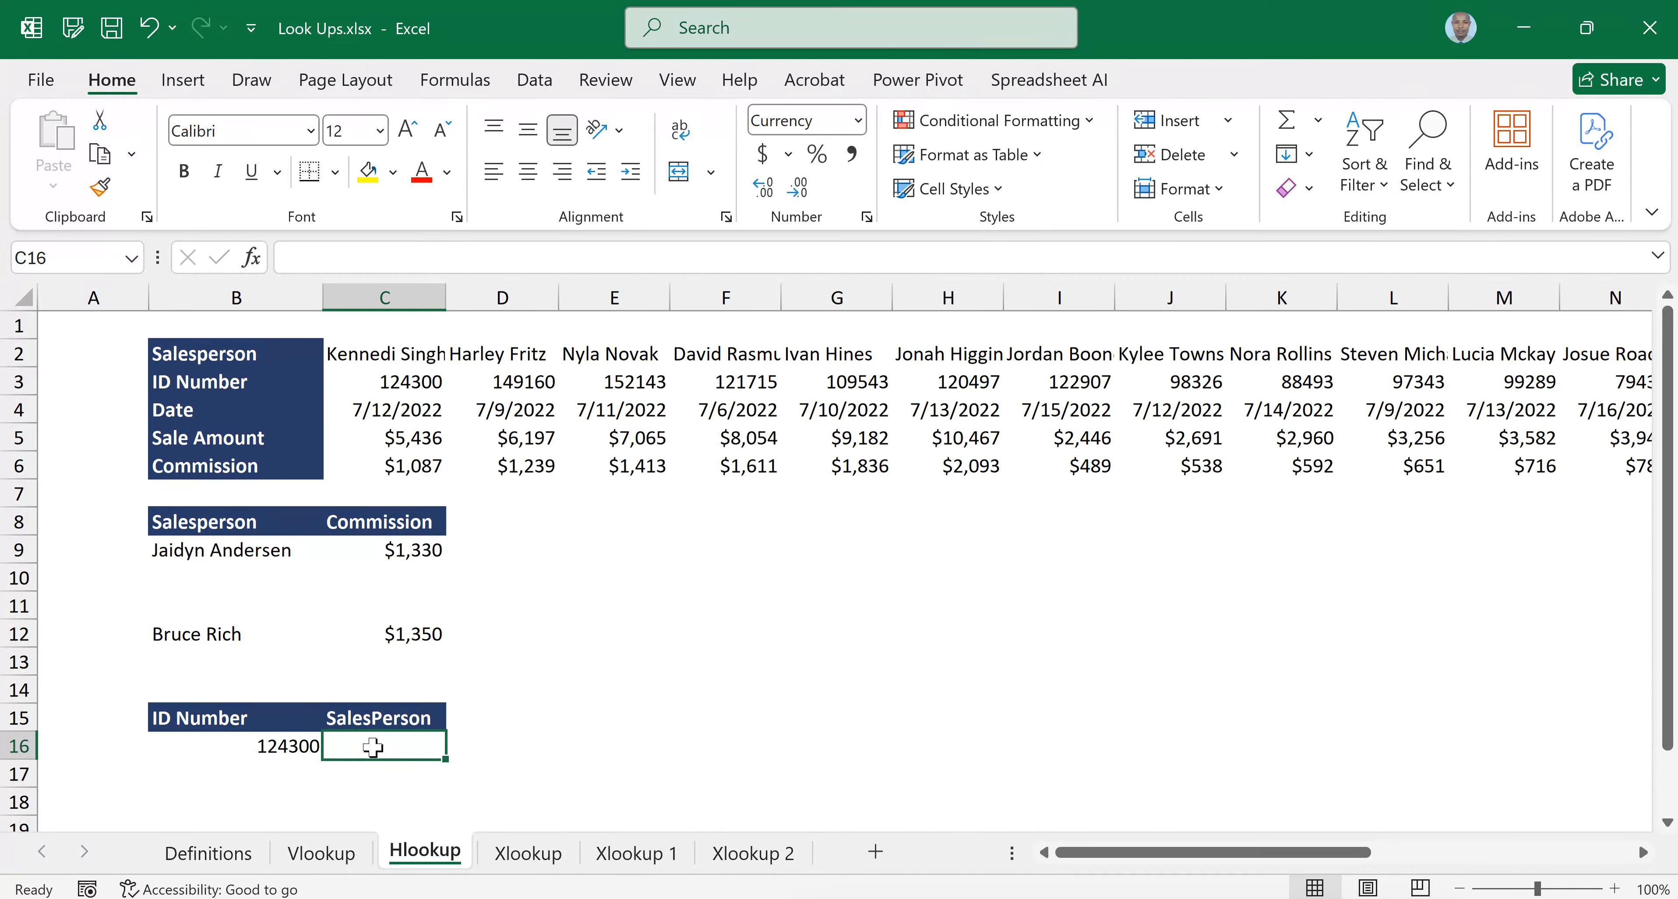
pyautogui.click(269, 746)
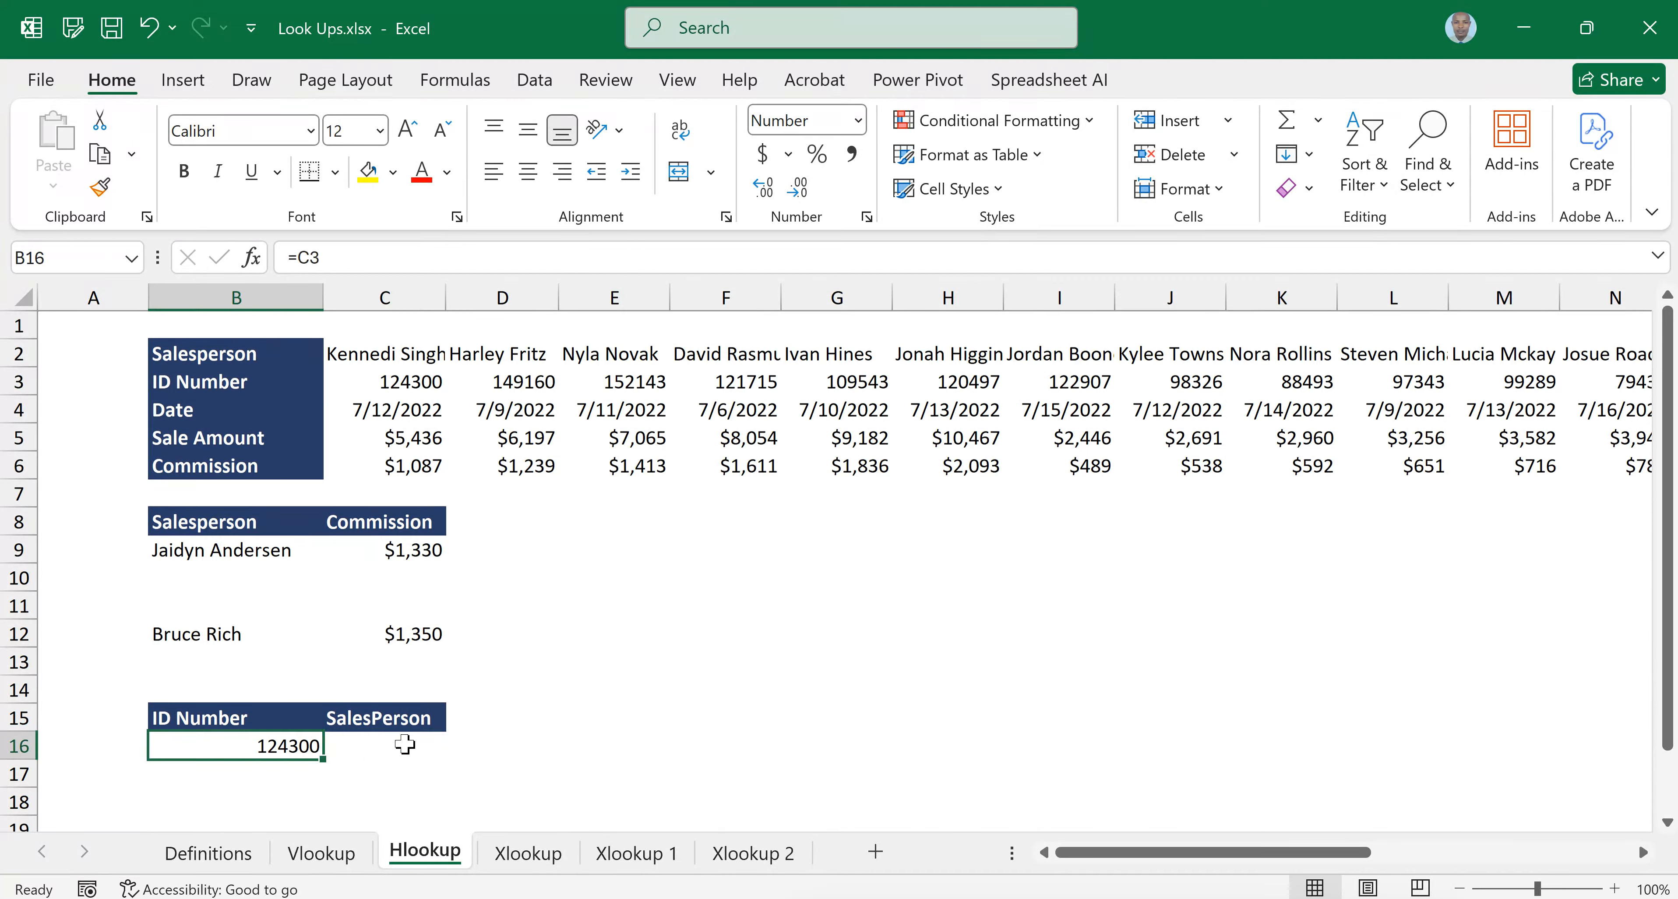
pyautogui.click(405, 744)
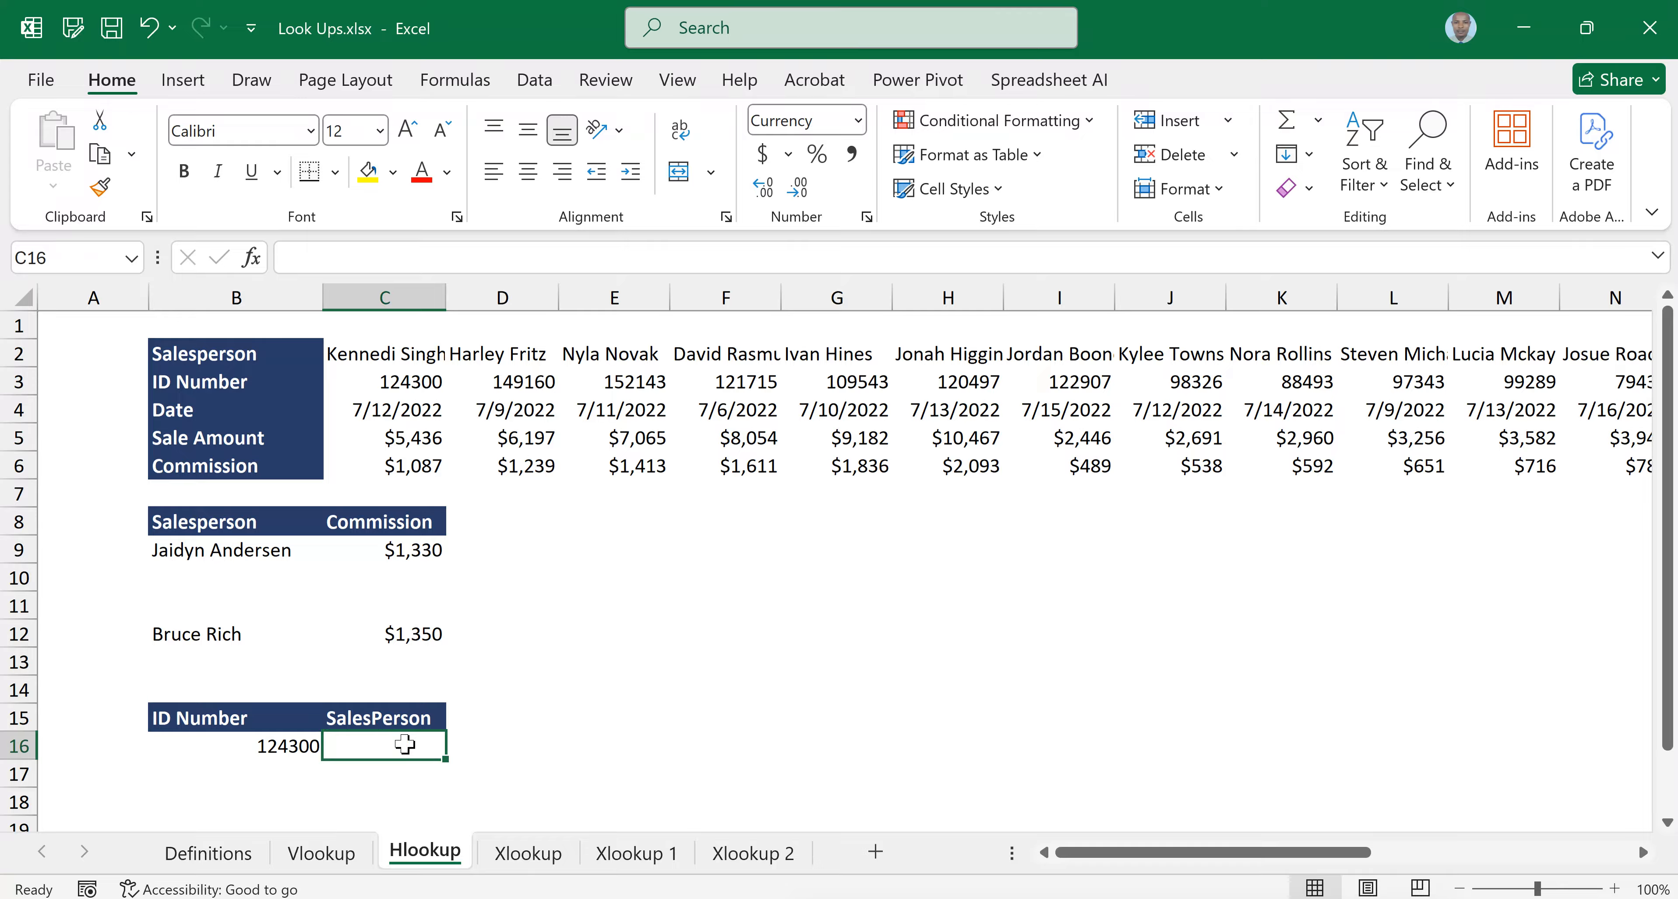
pyautogui.write('=')
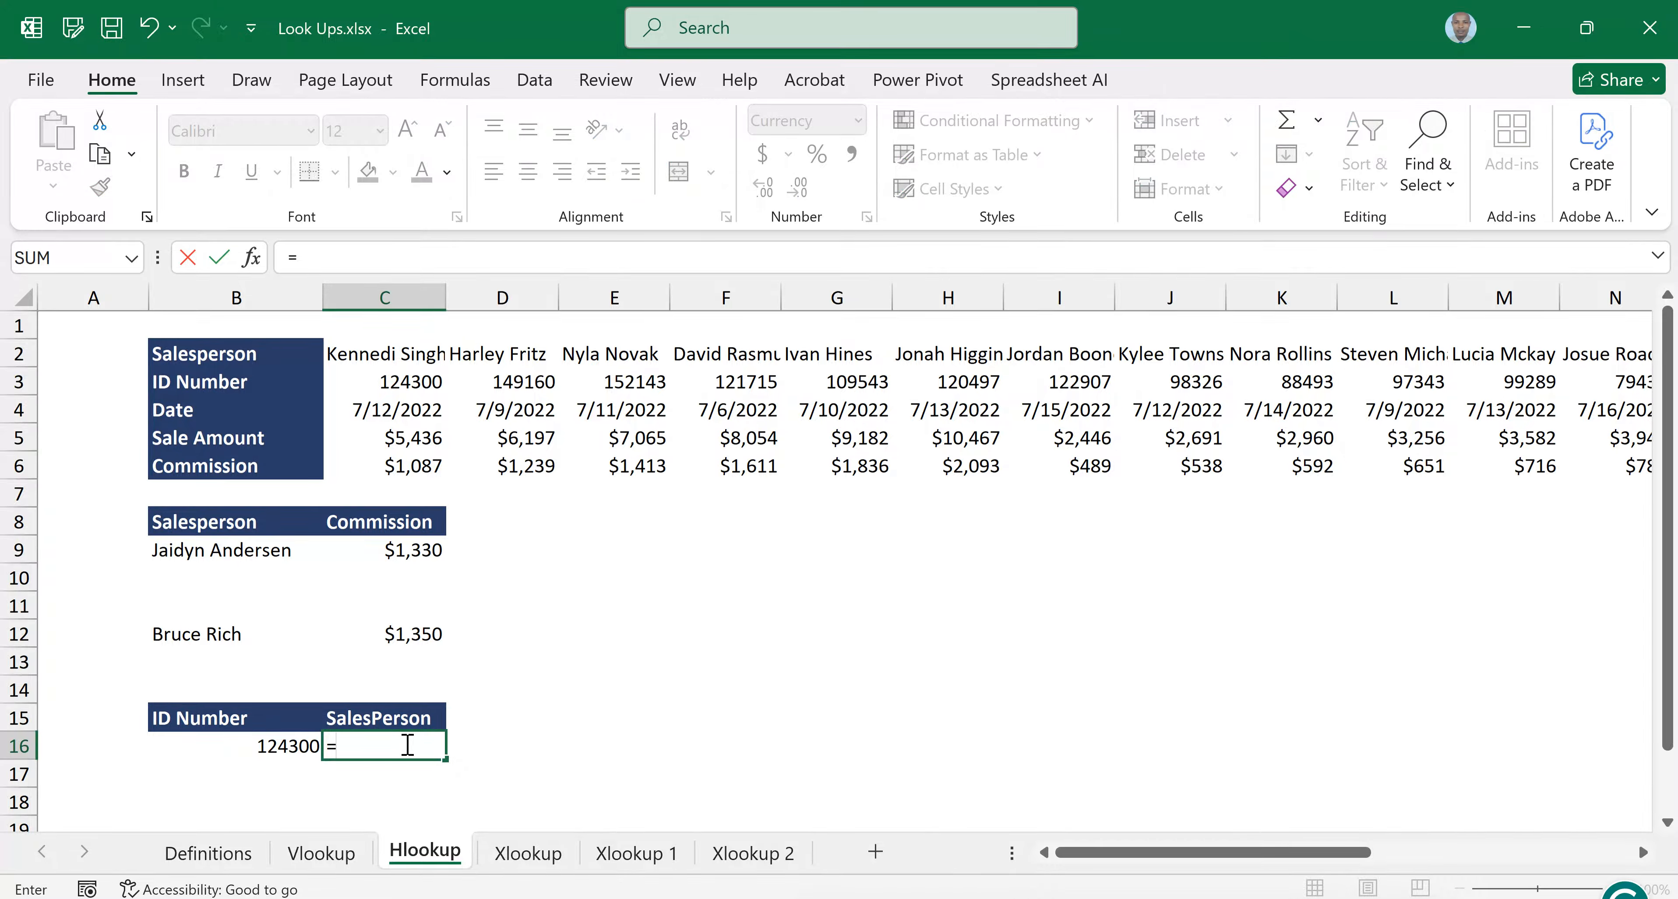
pyautogui.write('hloo')
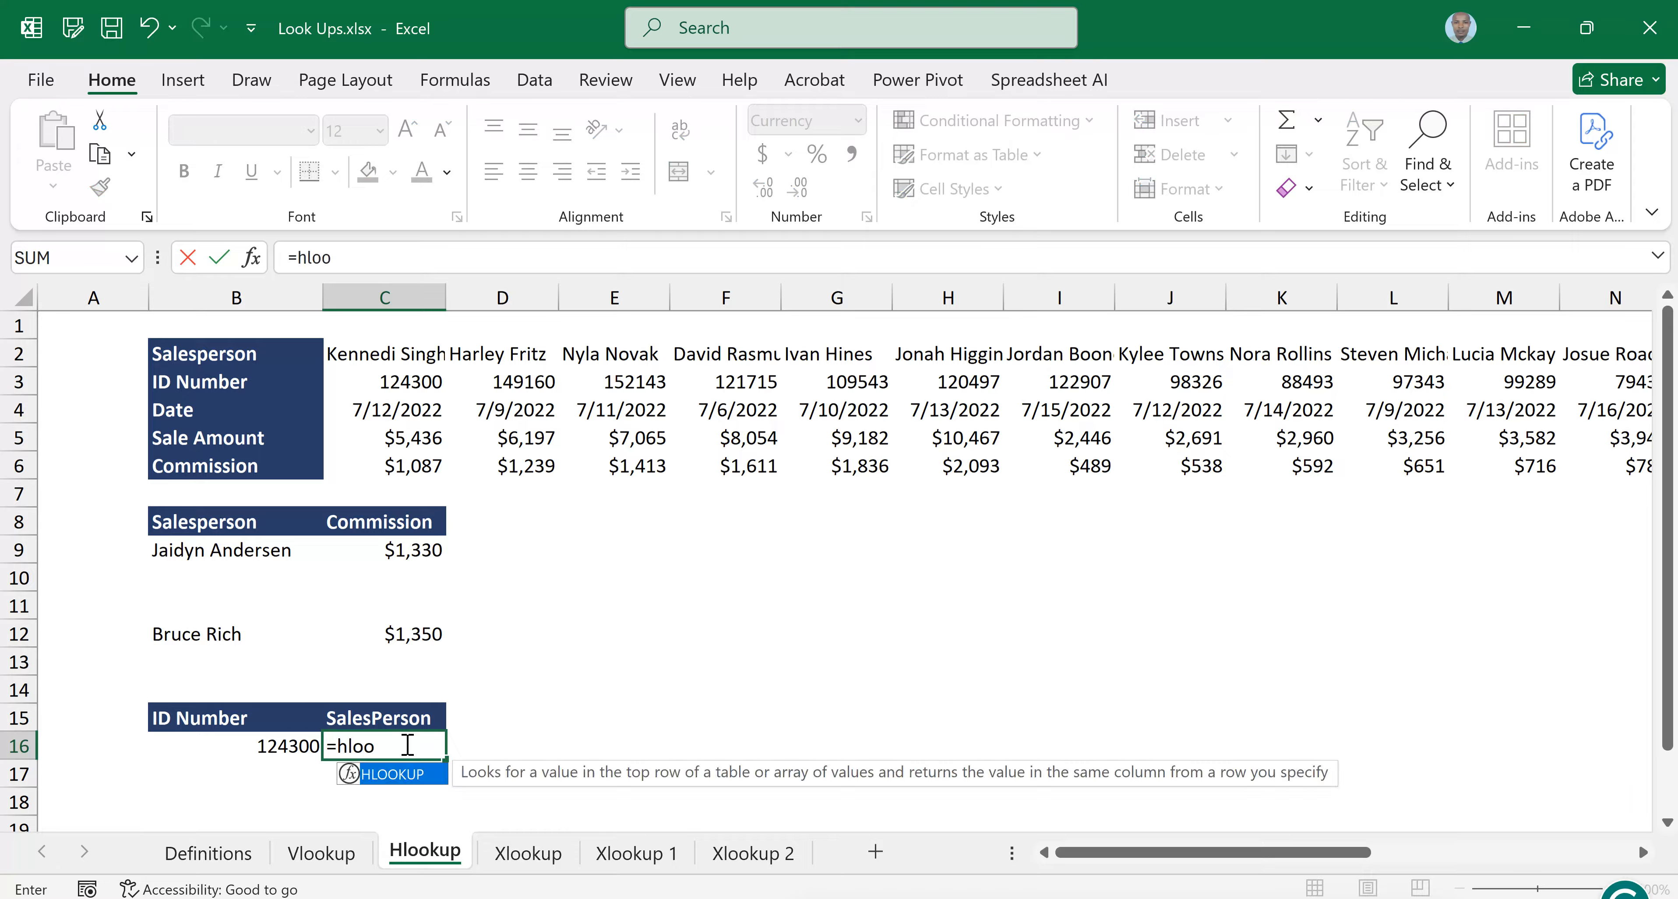
pyautogui.press('Tab')
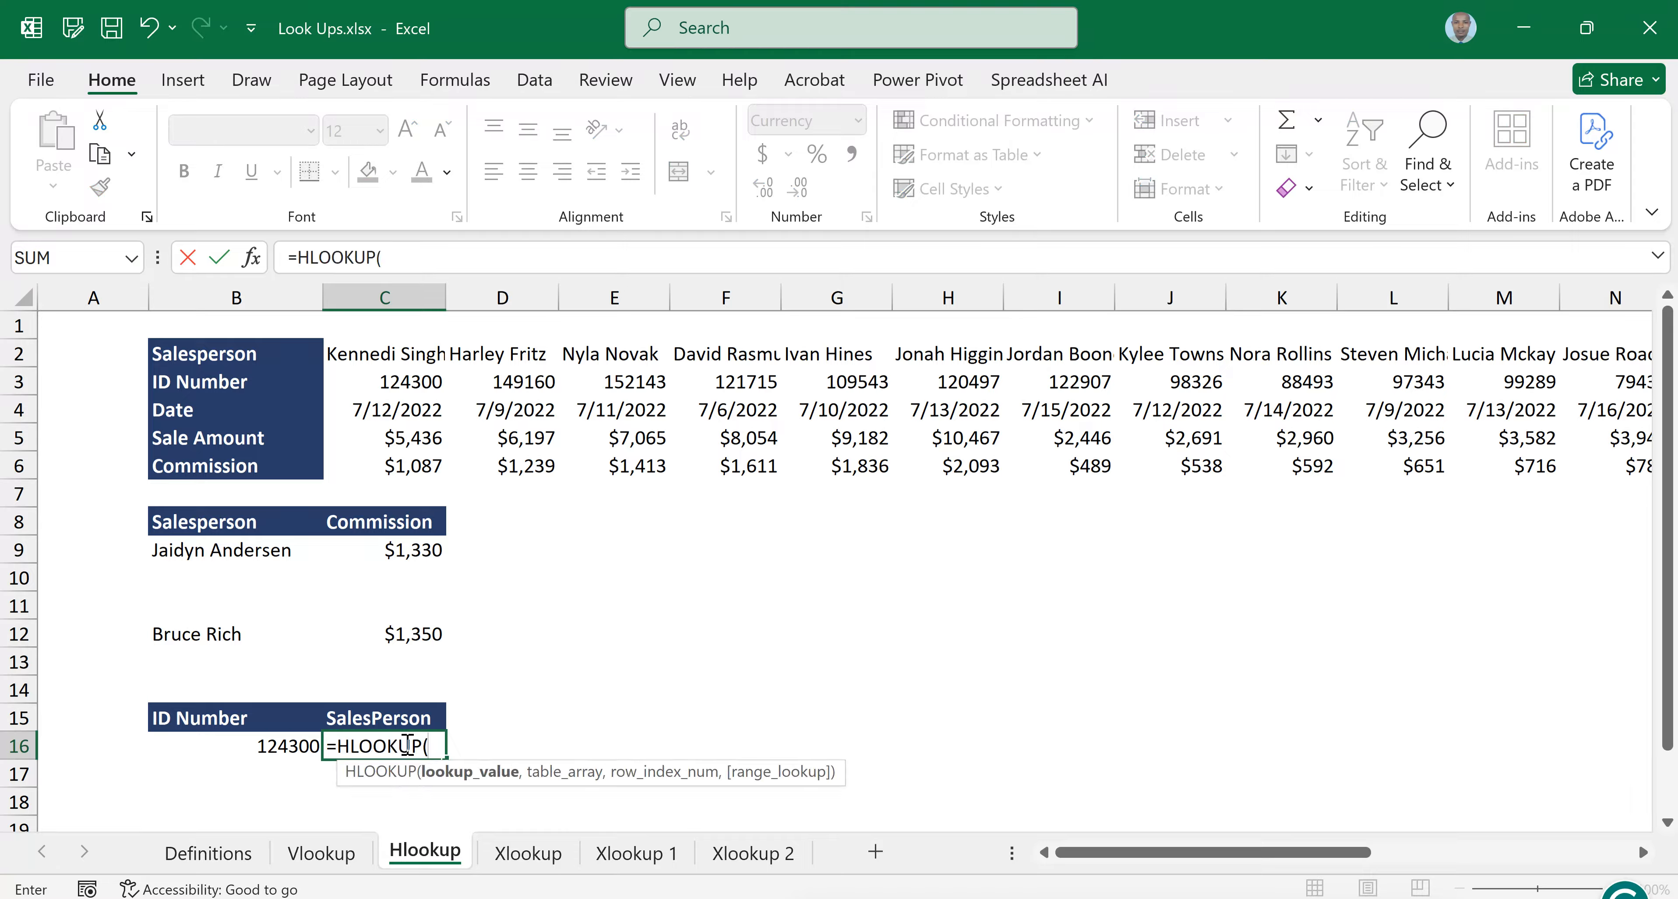
pyautogui.click(255, 749)
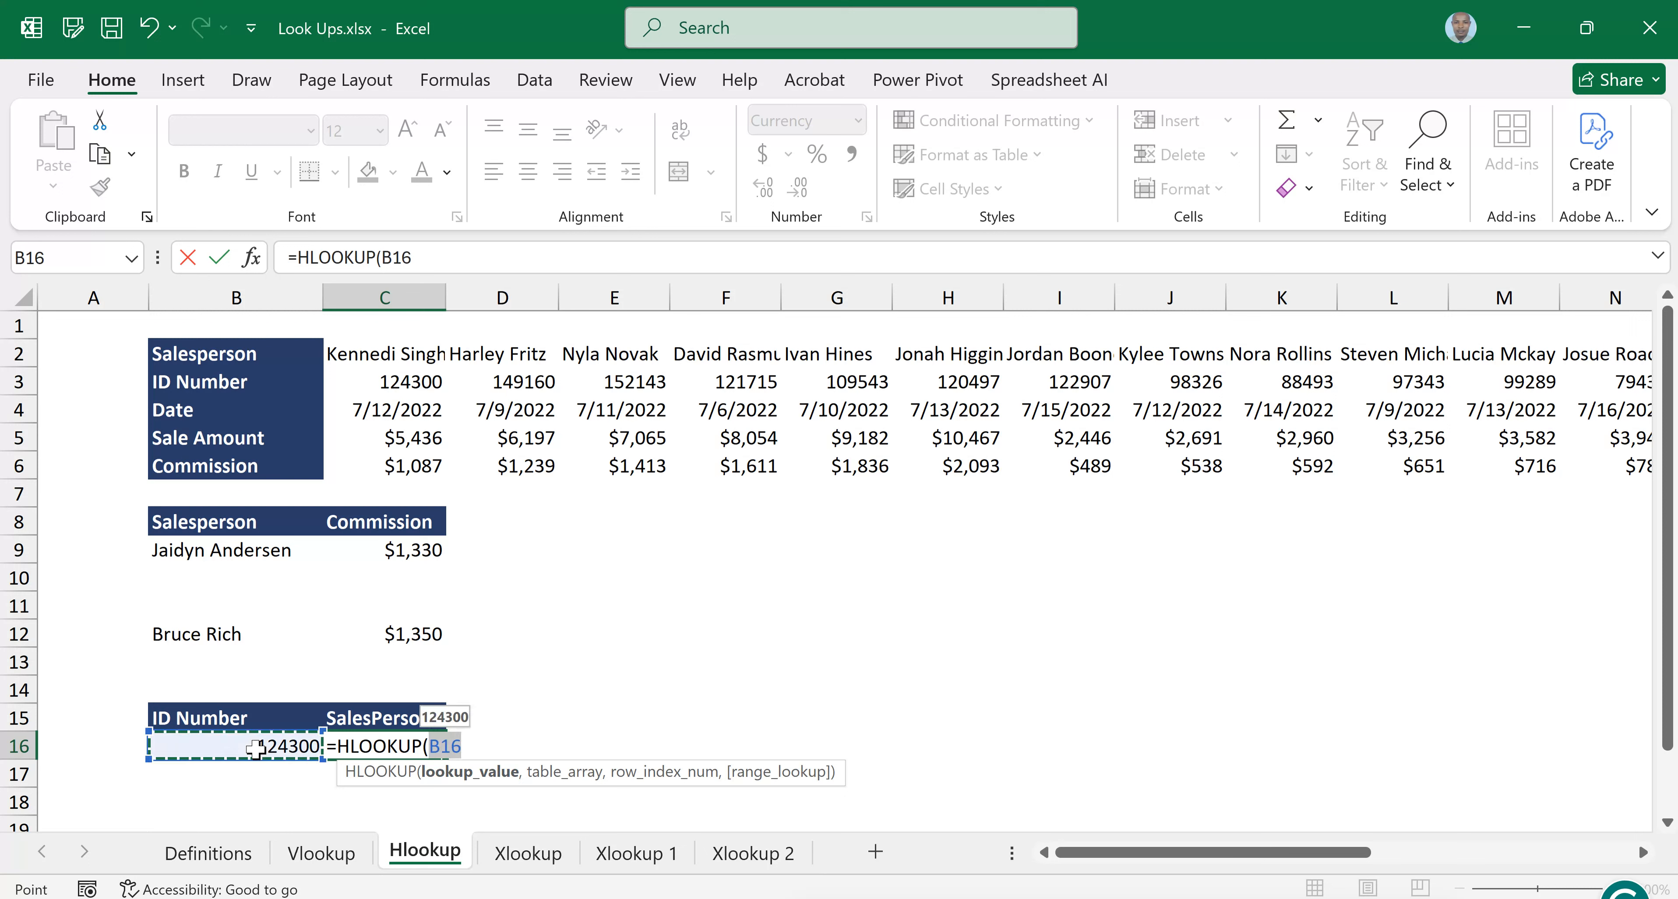
pyautogui.write(',')
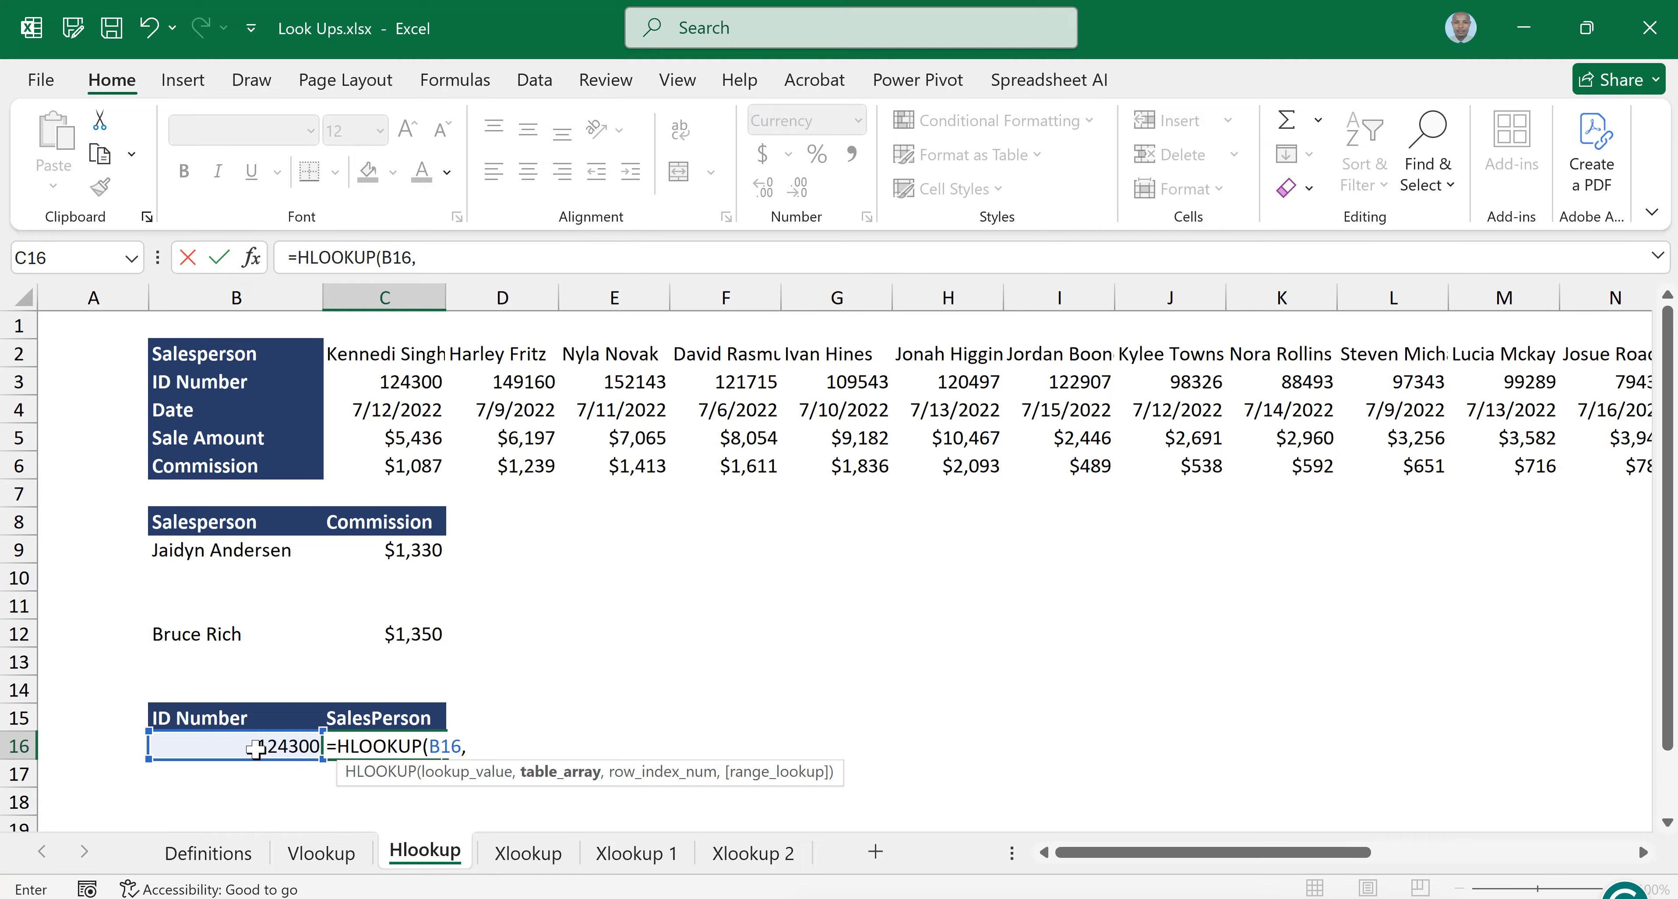
# Select the Salesperson and ID Number rows, B2:X3, as the table array of the HLOOKUP in C16
pyautogui.click(177, 366)
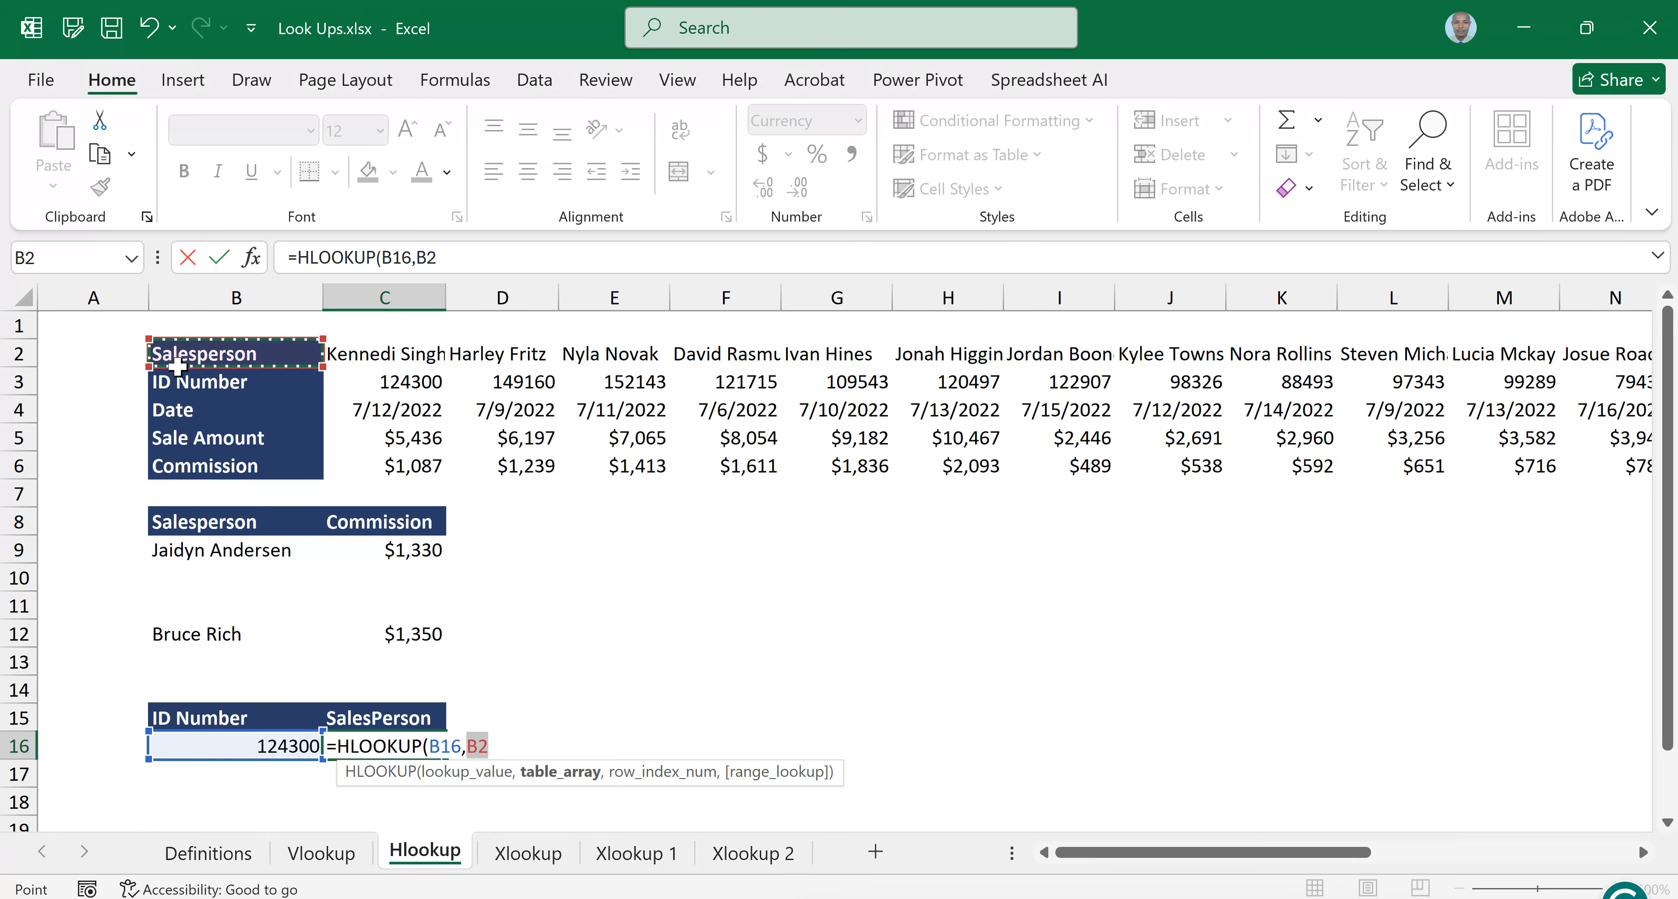
pyautogui.moveTo(176, 366); pyautogui.dragTo(178, 372)
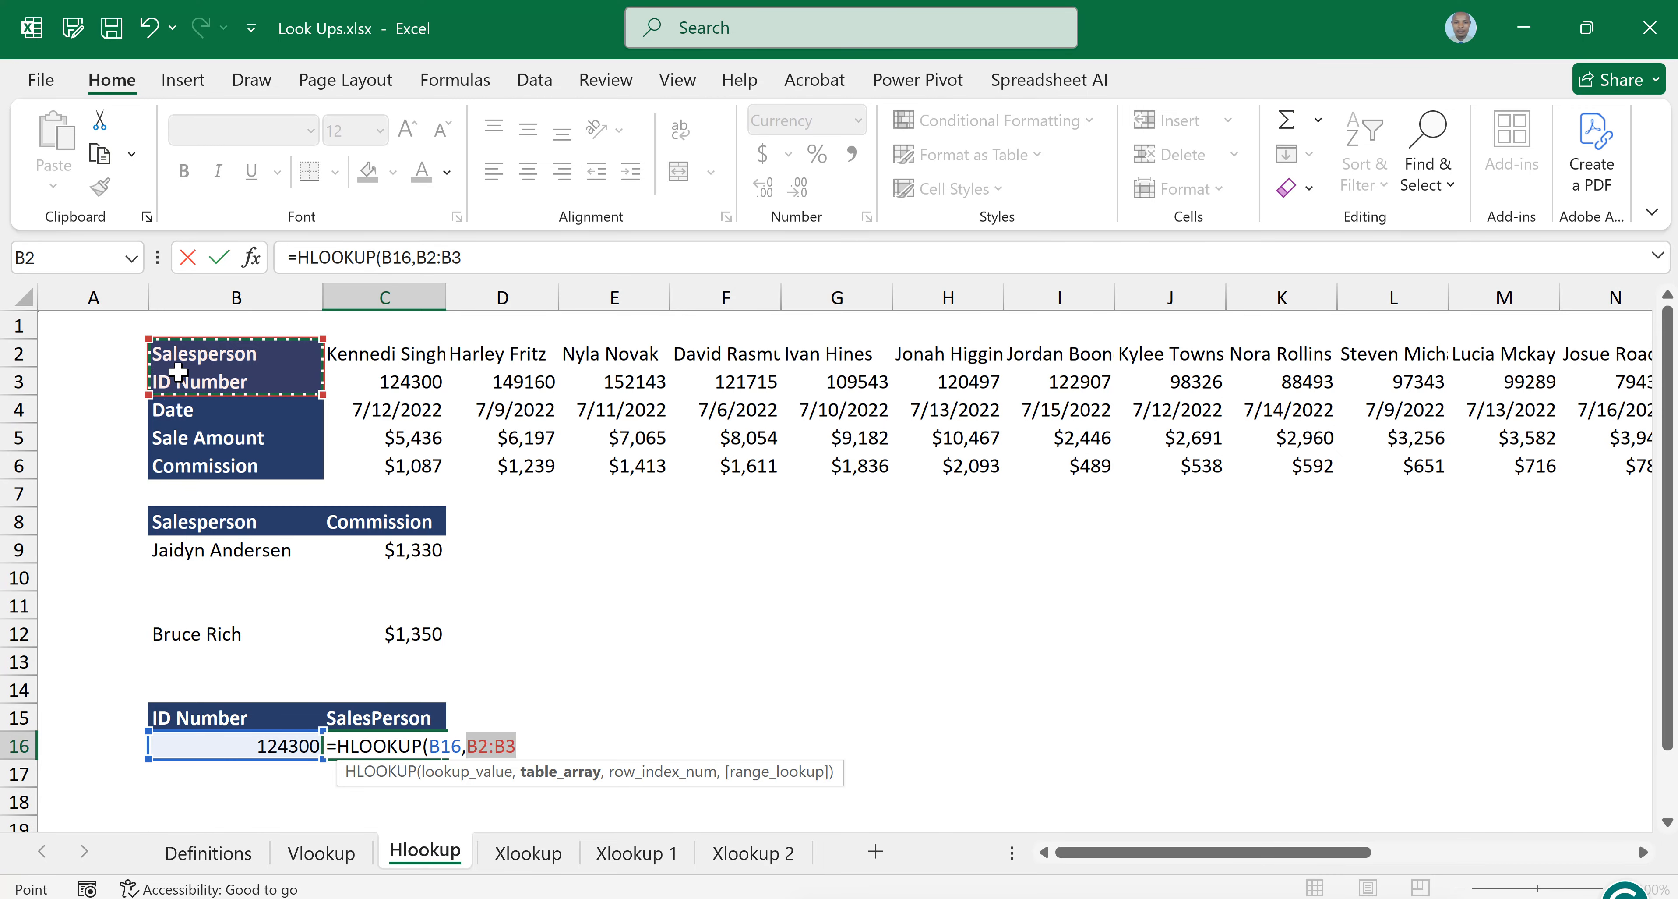
pyautogui.moveTo(178, 371); pyautogui.dragTo(1583, 381)
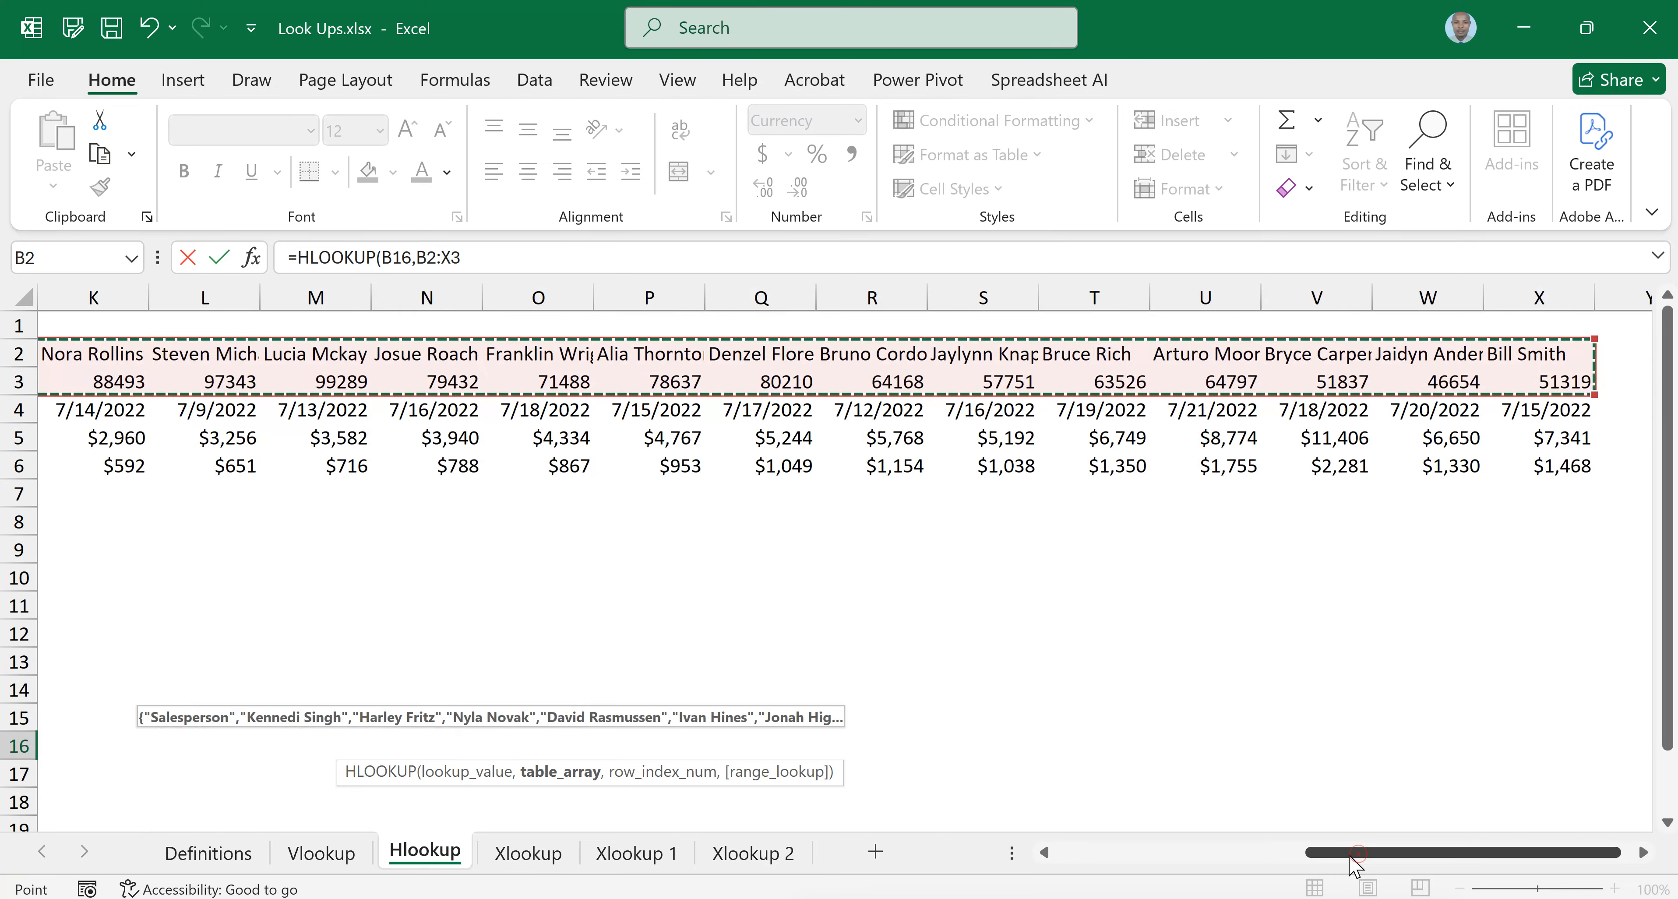
pyautogui.moveTo(1355, 853); pyautogui.dragTo(1105, 853)
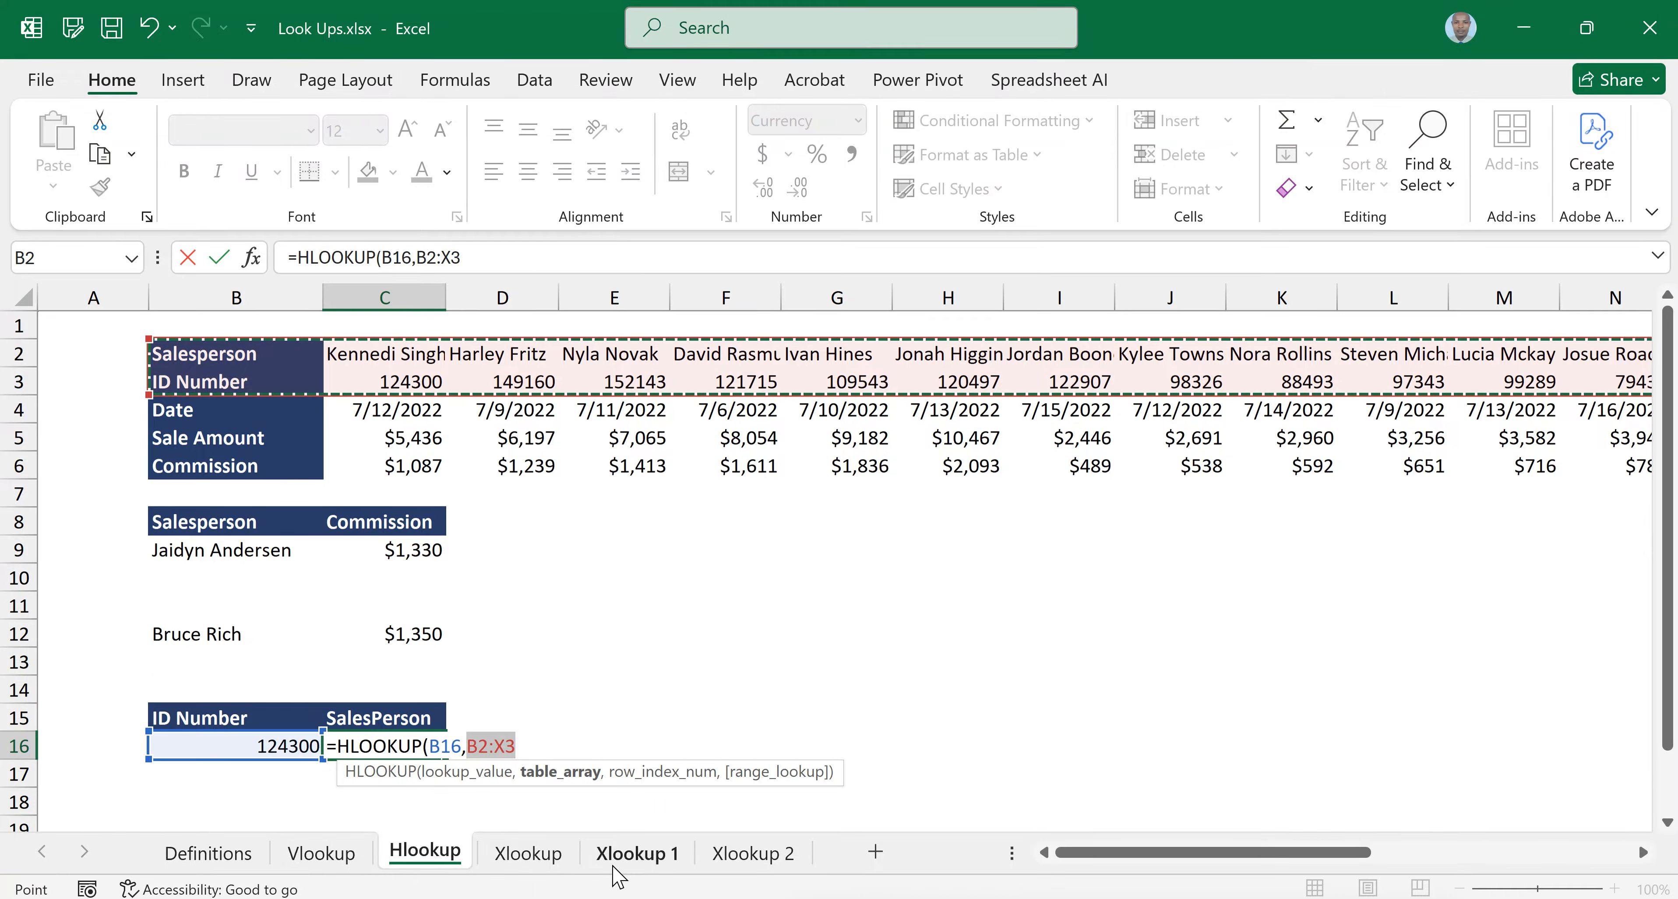
# Complete the HLOOKUP in C16 with row index number 1 and FALSE for an exact match, and check the entered formula
pyautogui.write(',')
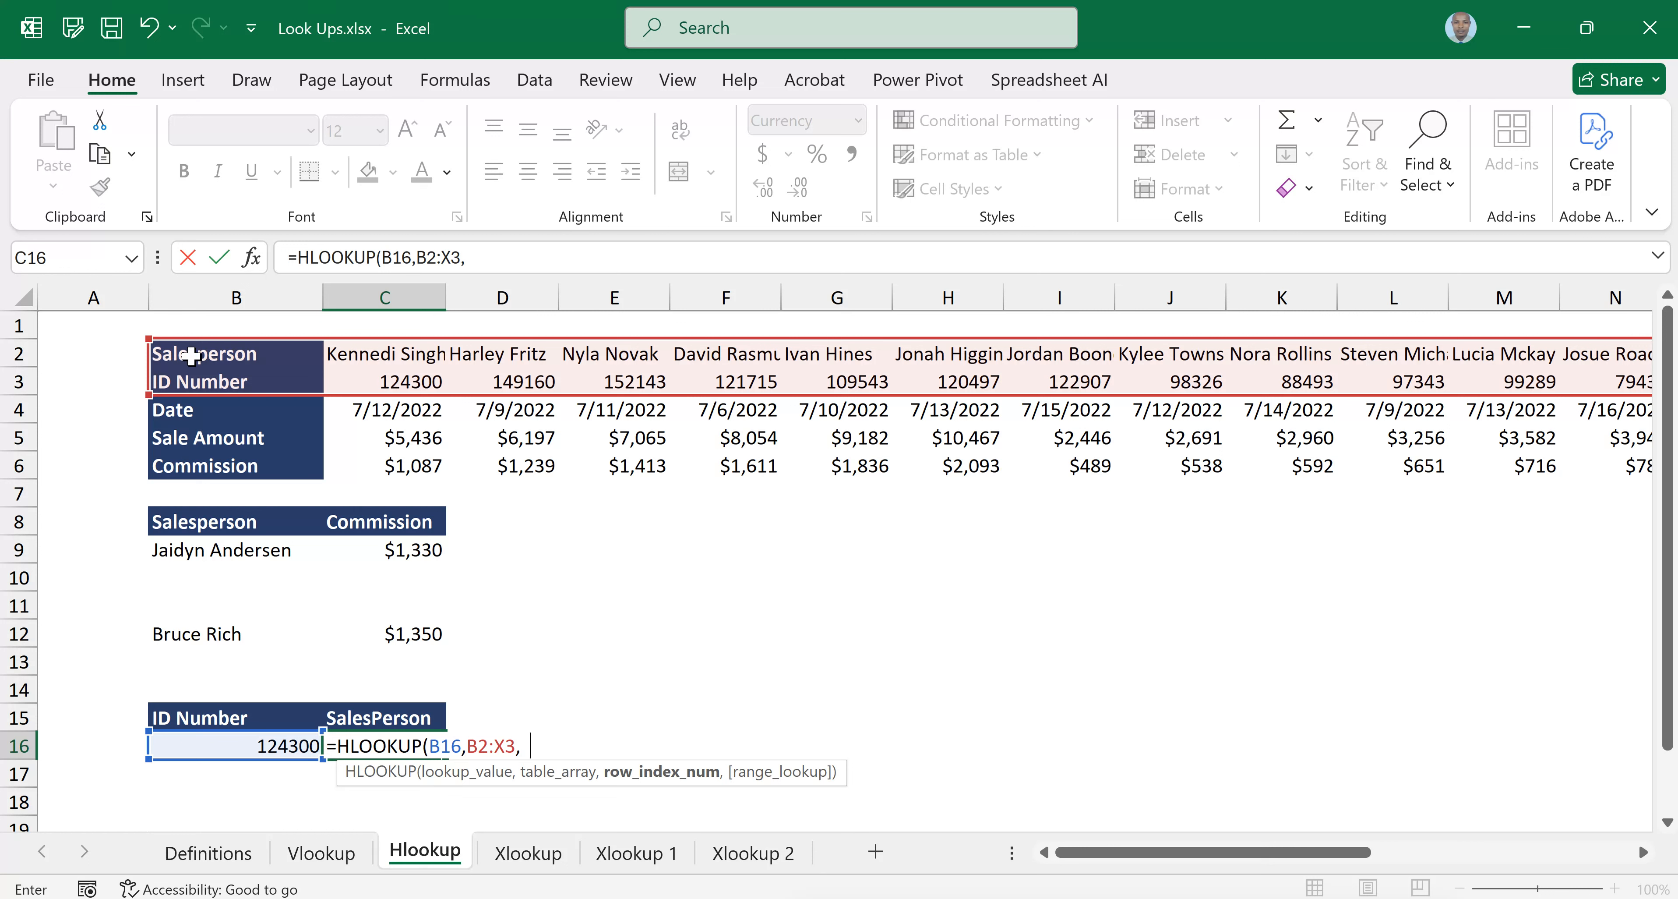
pyautogui.write('1,')
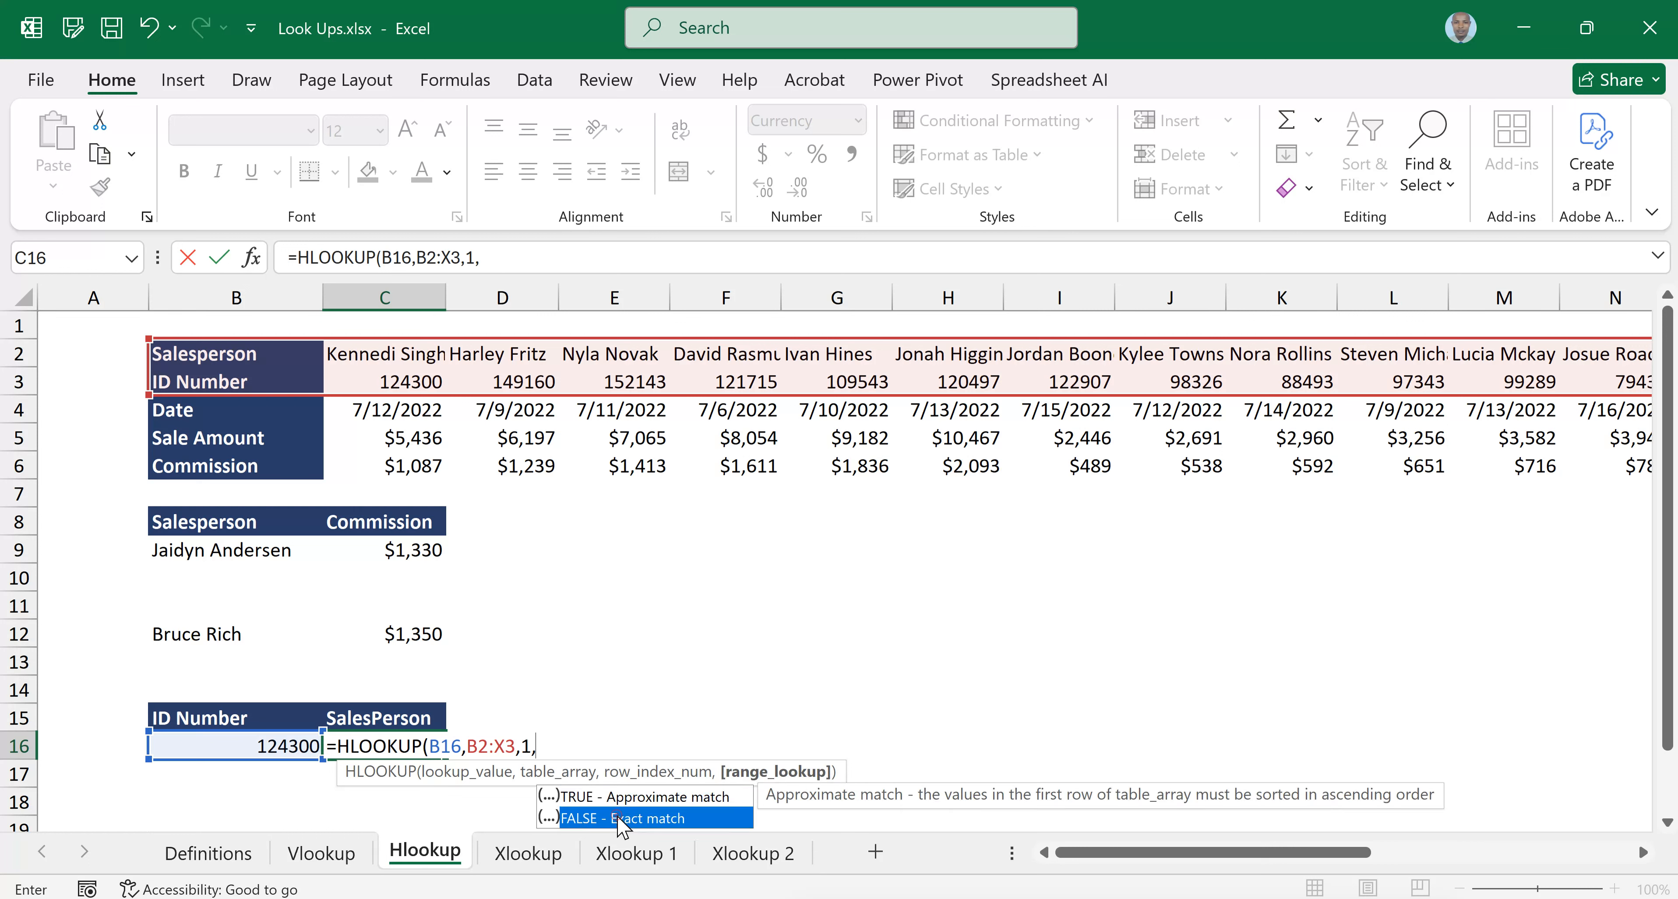
pyautogui.doubleClick(623, 820)
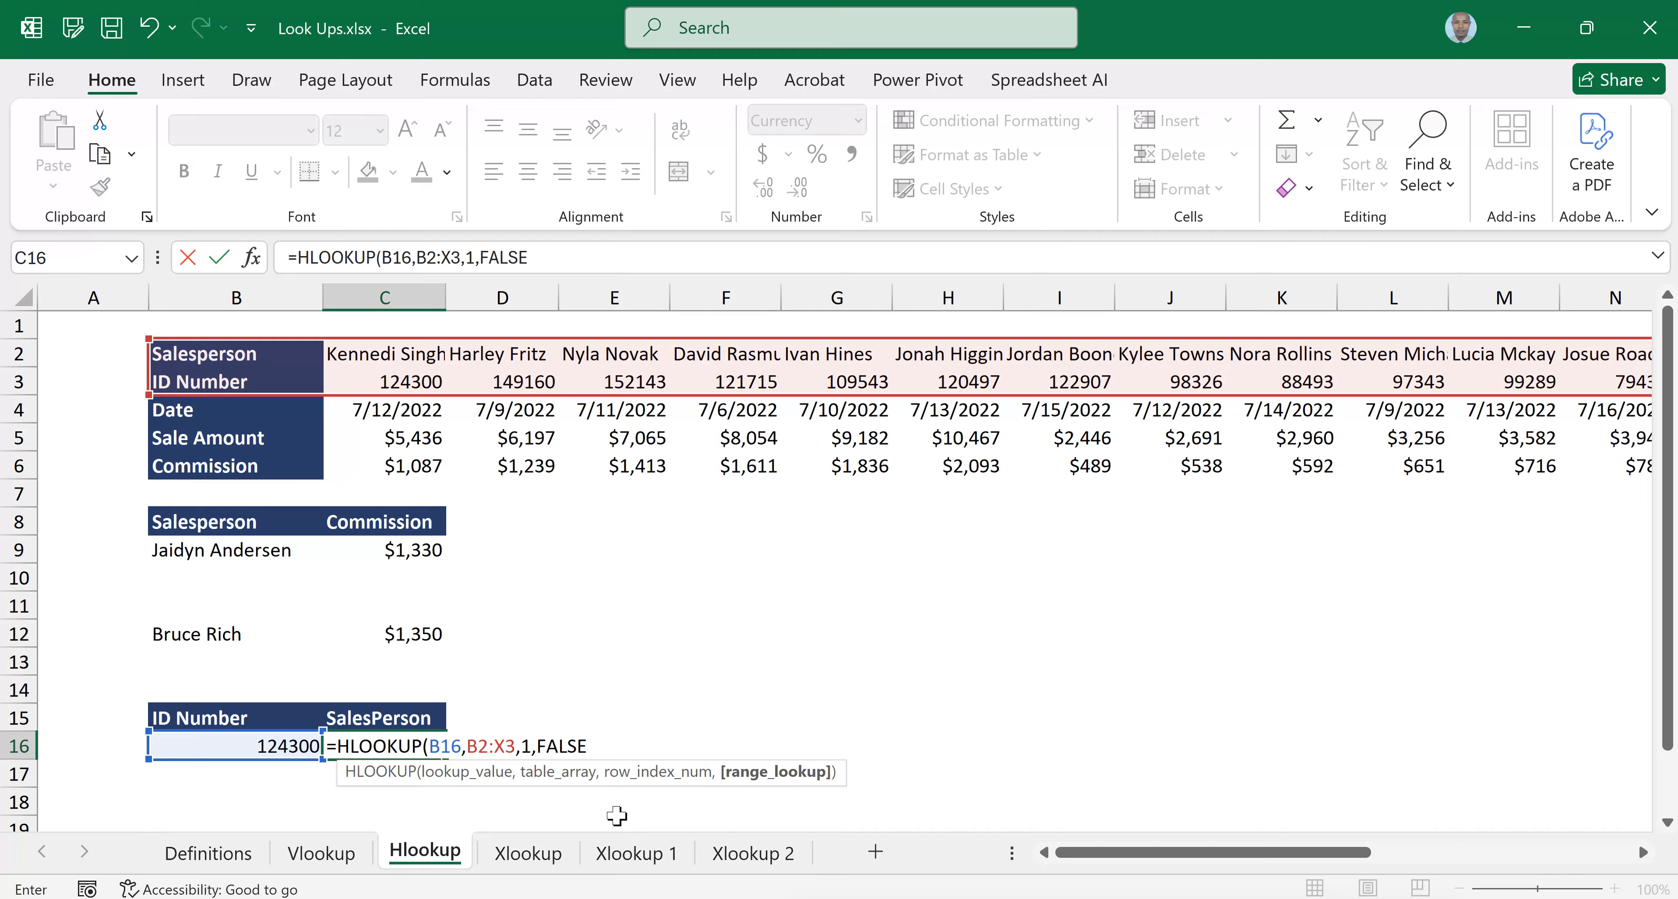
pyautogui.write(')')
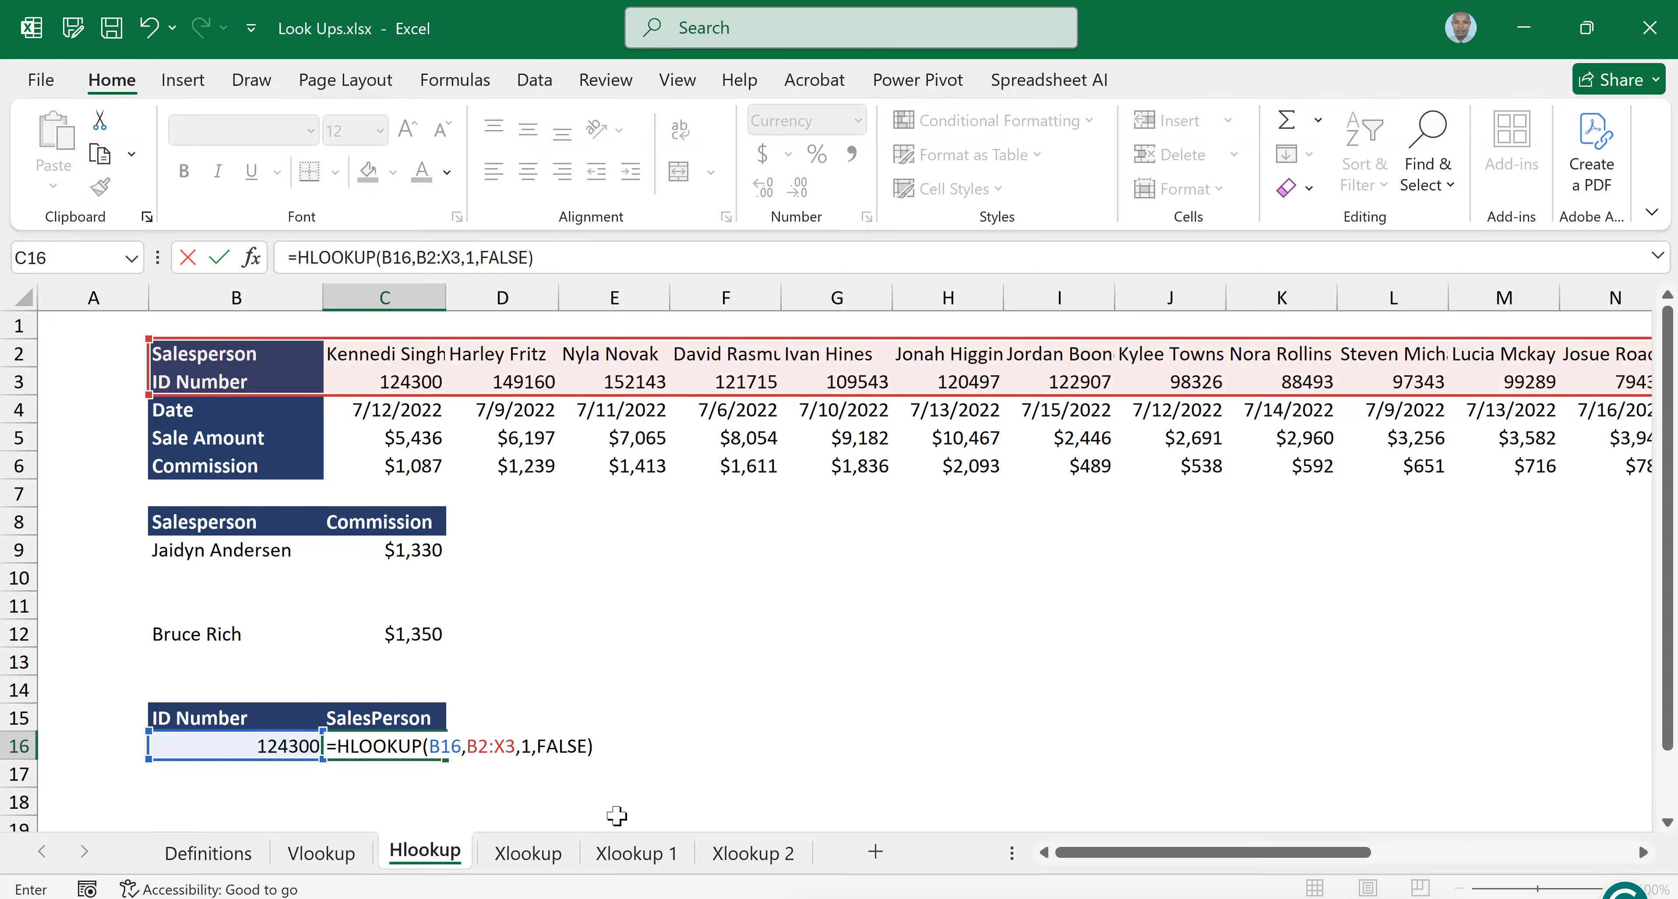
pyautogui.press('Return')
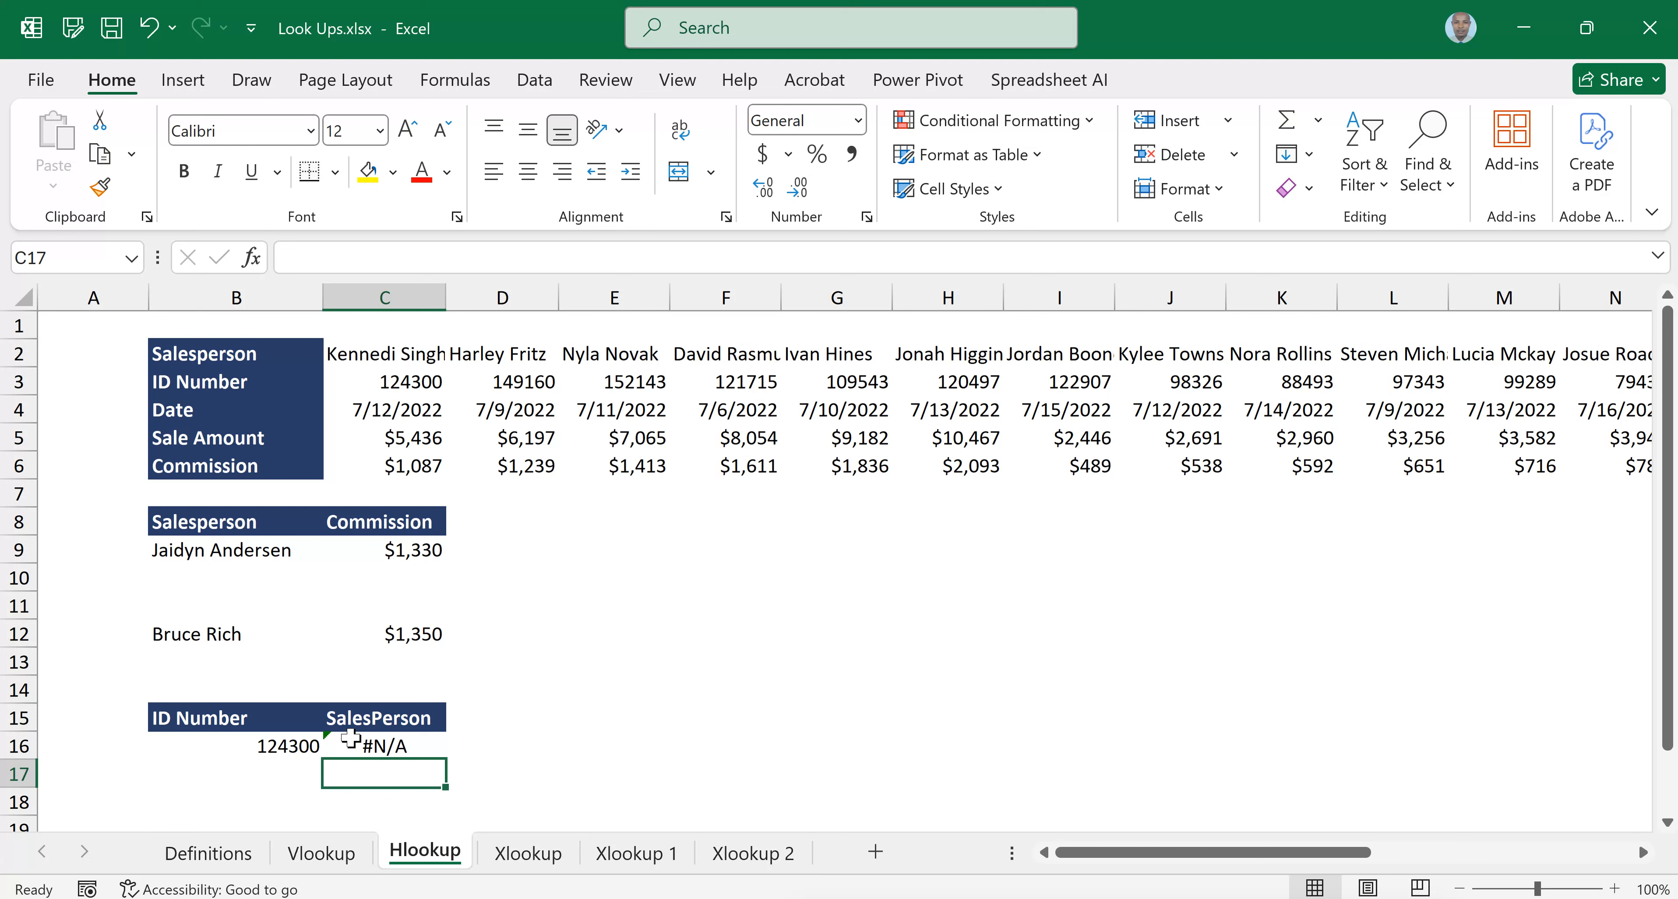
pyautogui.click(374, 746)
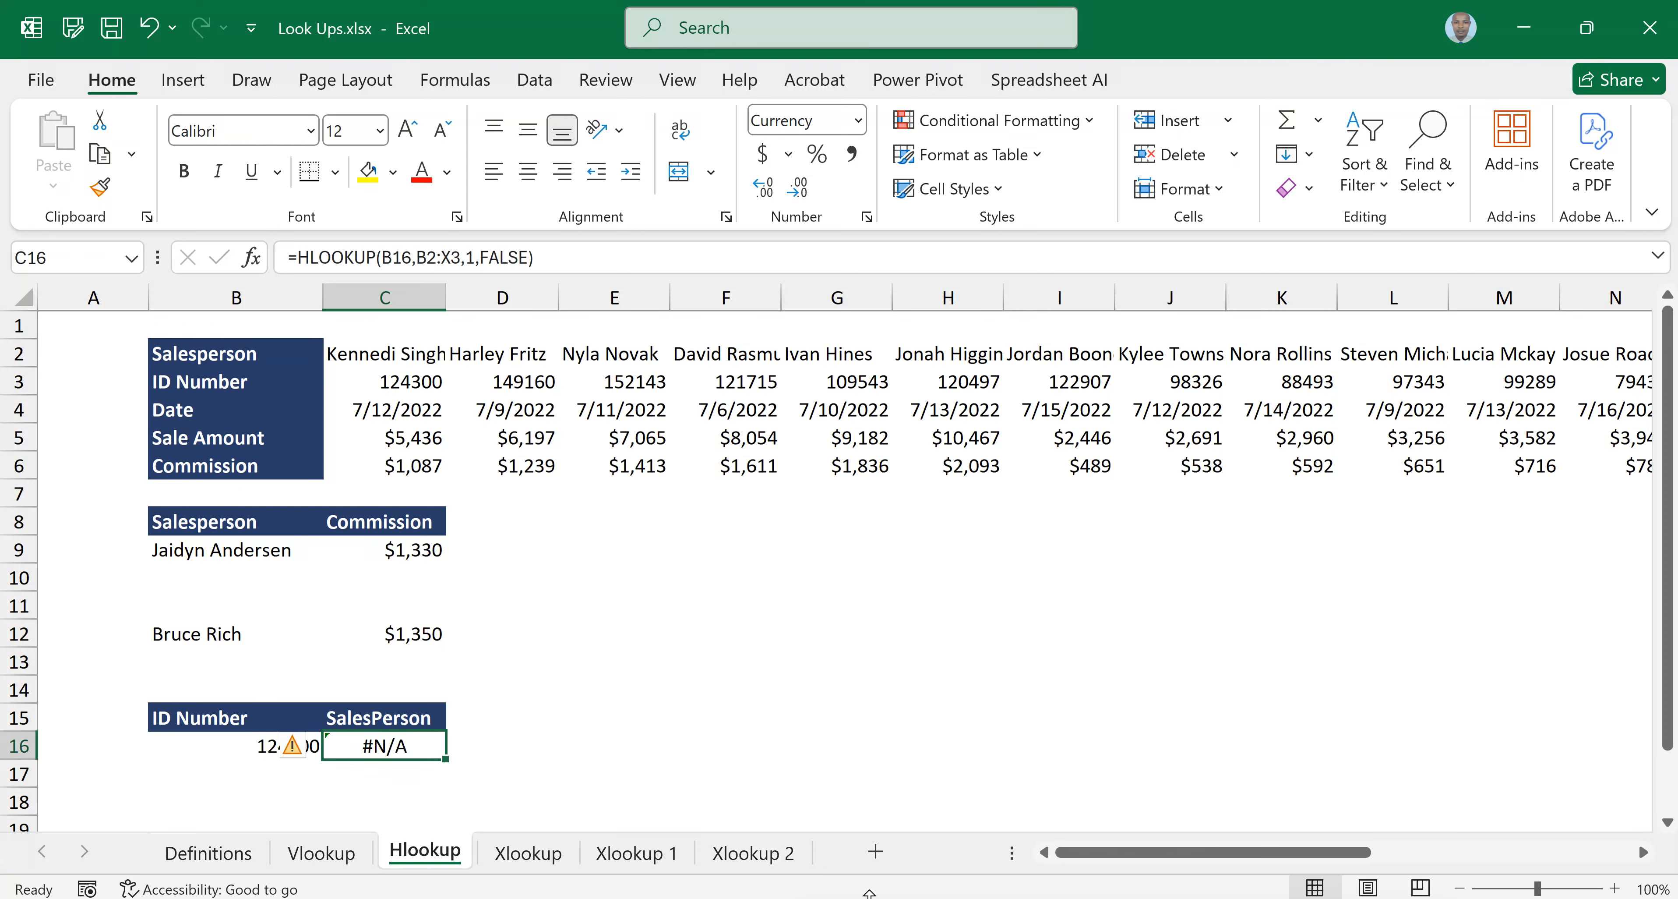
pyautogui.click(695, 671)
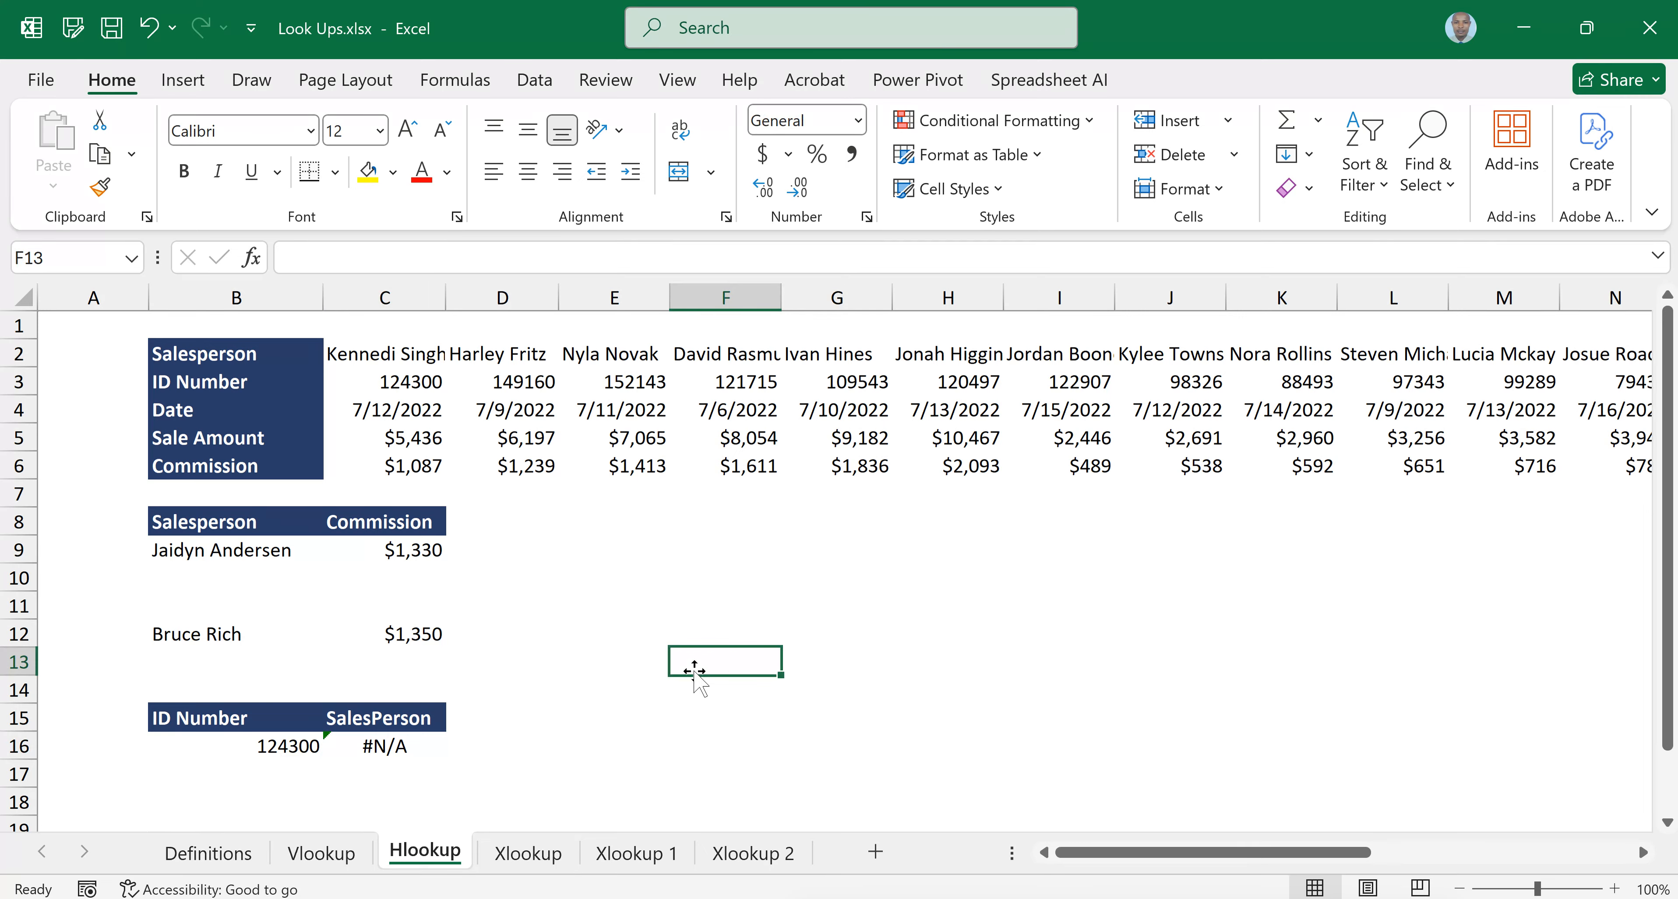